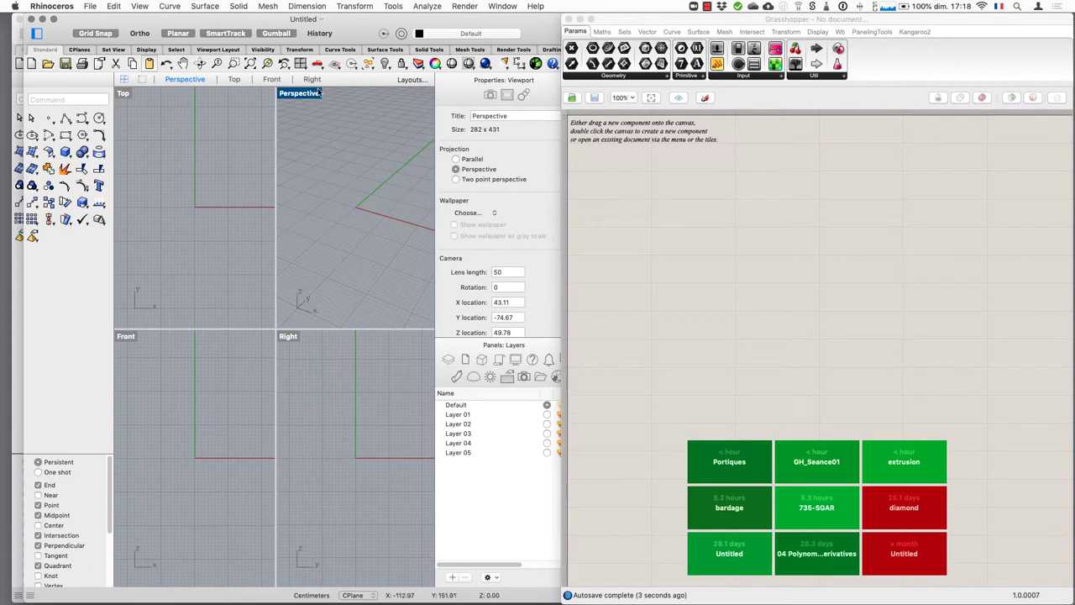
Maximize the Perspective viewport and extend the Rhino window to the edge of the screen
{"action": "double_click", "coordinate": [296, 93]}
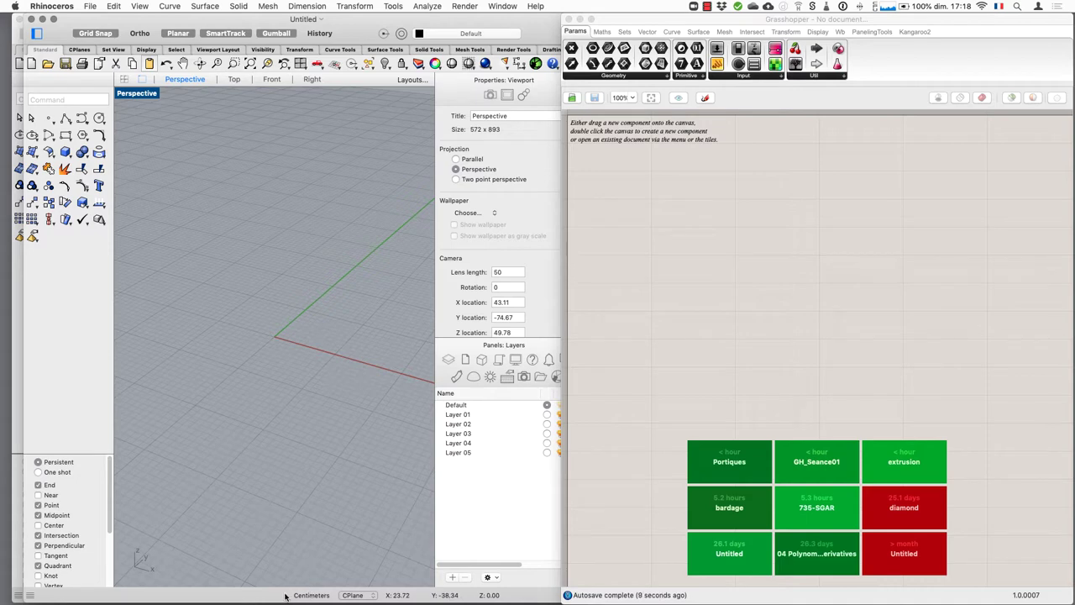
{"action": "scroll", "coordinate": [324, 425], "scroll_direction": "down", "scroll_amount": 3}
{"action": "right_click_drag", "start_coordinate": [327, 424], "coordinate": [288, 367]}
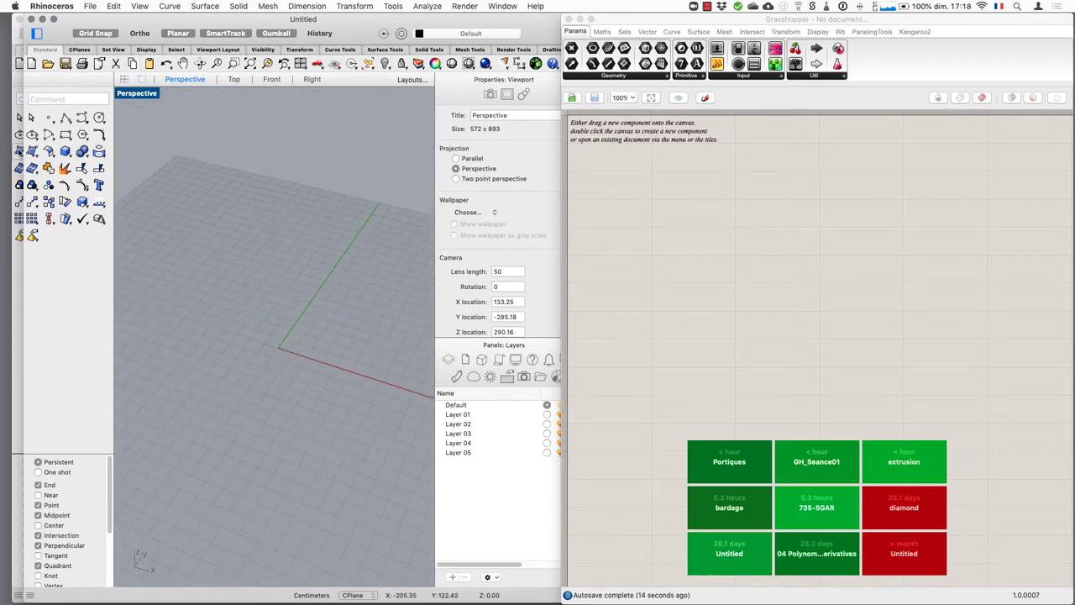
{"action": "left_click_drag", "start_coordinate": [25, 147], "coordinate": [4, 145]}
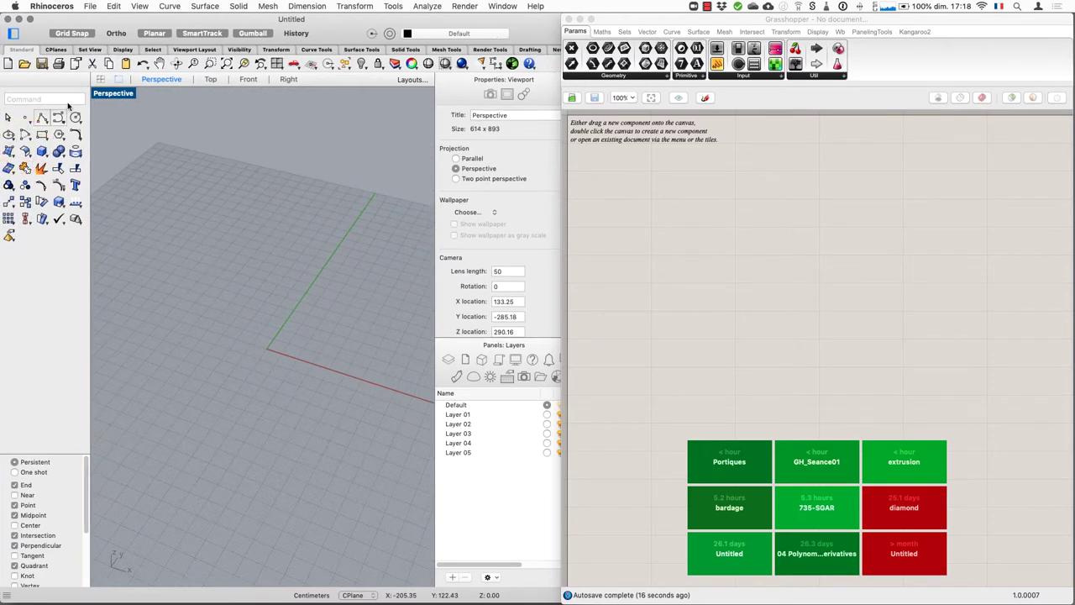
Draw an S-shaped interpolated curve through five points along the left side of the grid, extending past its far edge
{"action": "left_click", "coordinate": [42, 118]}
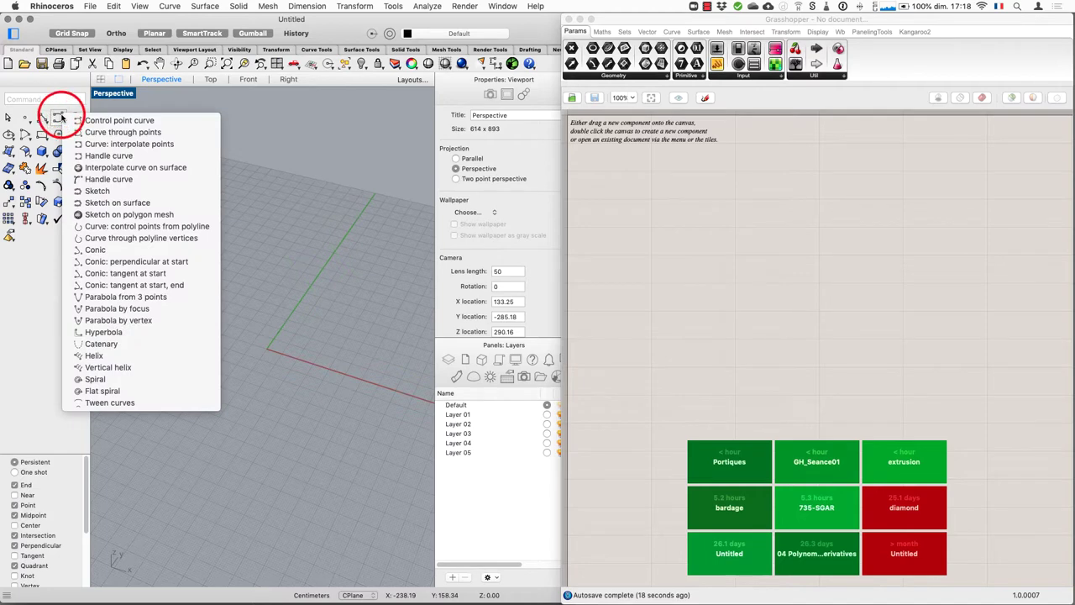
{"action": "left_click", "coordinate": [150, 144]}
{"action": "scroll", "coordinate": [183, 431], "scroll_direction": "down", "scroll_amount": 5}
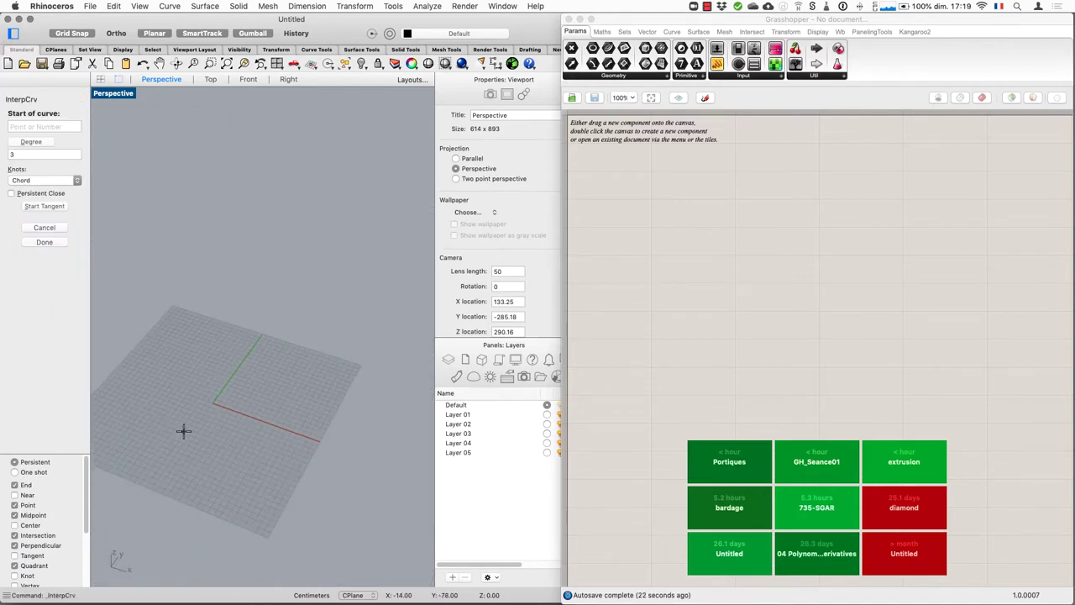
{"action": "left_click", "coordinate": [149, 453]}
{"action": "left_click", "coordinate": [148, 408]}
{"action": "left_click", "coordinate": [202, 391]}
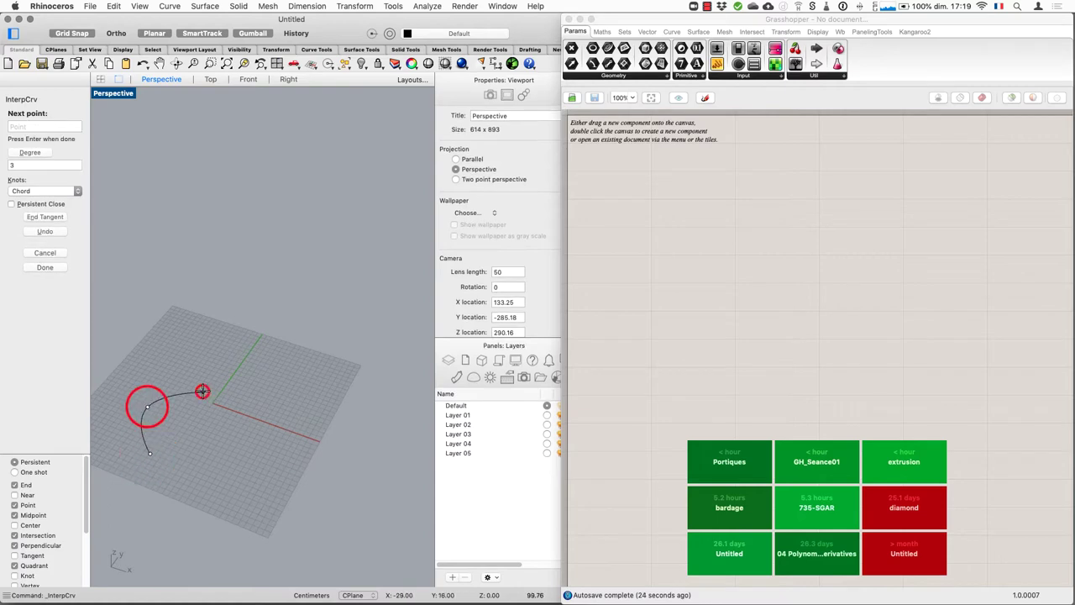
{"action": "left_click", "coordinate": [221, 309]}
{"action": "left_click", "coordinate": [254, 286]}
{"action": "key", "text": "Return"}
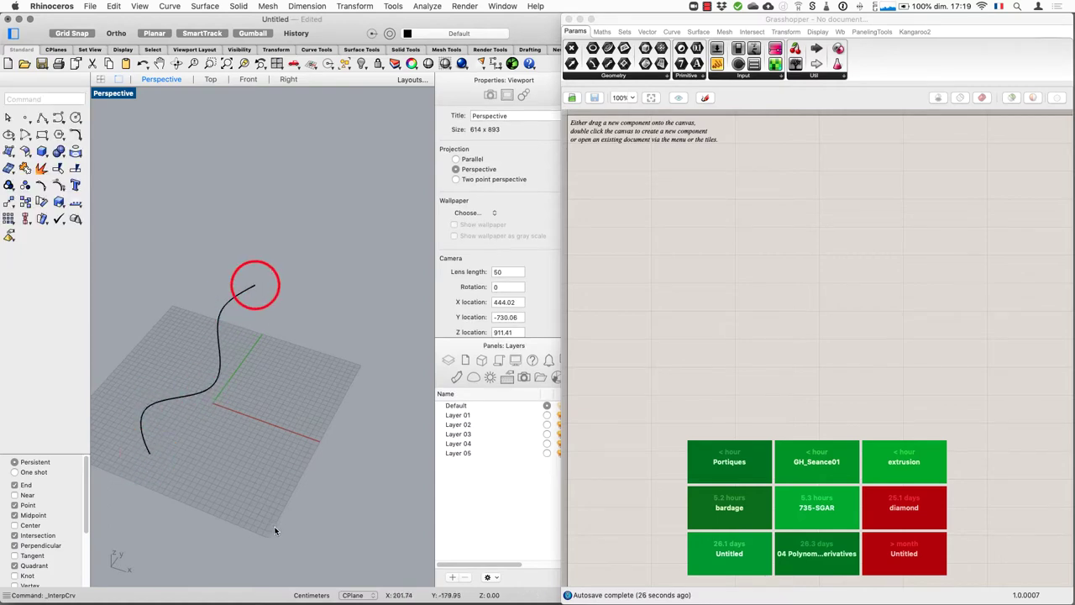
Draw a second interpolated curve through five points to the right of the first, running in roughly the same direction
{"action": "key", "text": "Return"}
{"action": "left_click", "coordinate": [232, 479]}
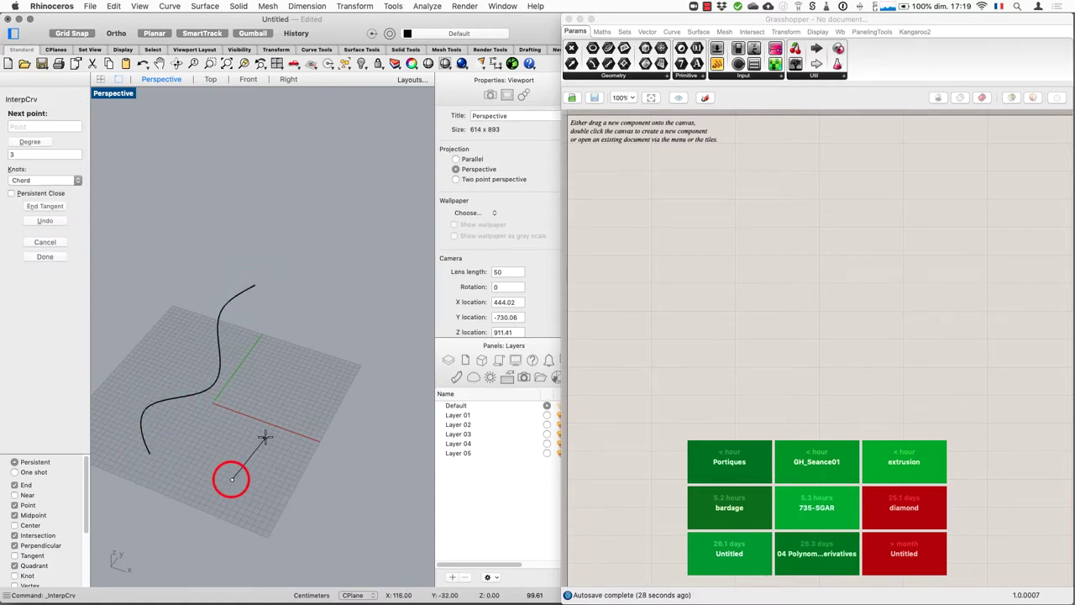
{"action": "left_click", "coordinate": [277, 449]}
{"action": "left_click", "coordinate": [265, 405]}
{"action": "left_click", "coordinate": [303, 359]}
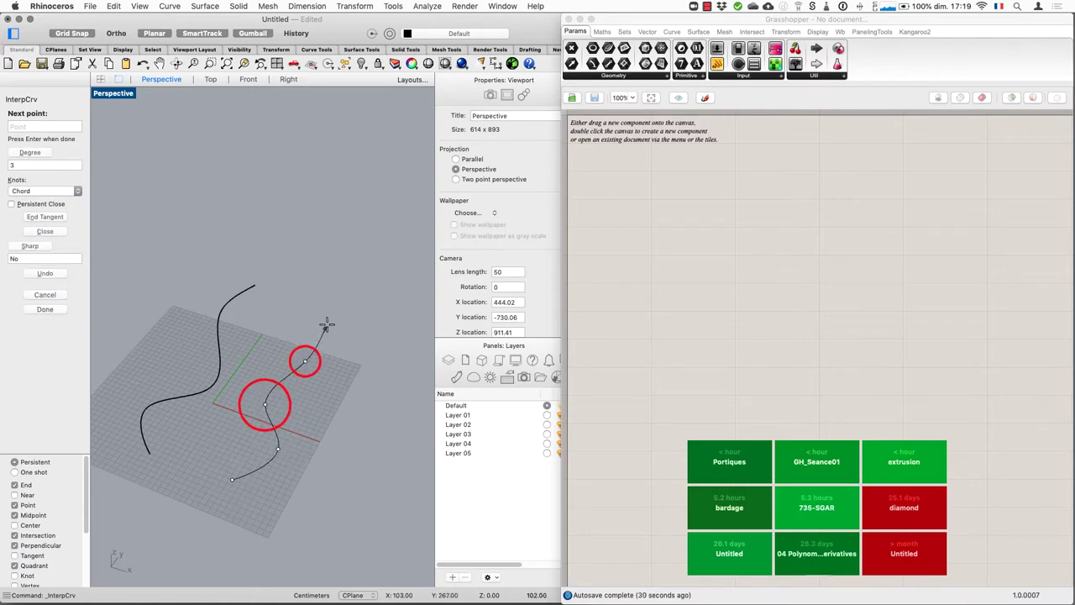
{"action": "left_click", "coordinate": [342, 305]}
{"action": "key", "text": "Return"}
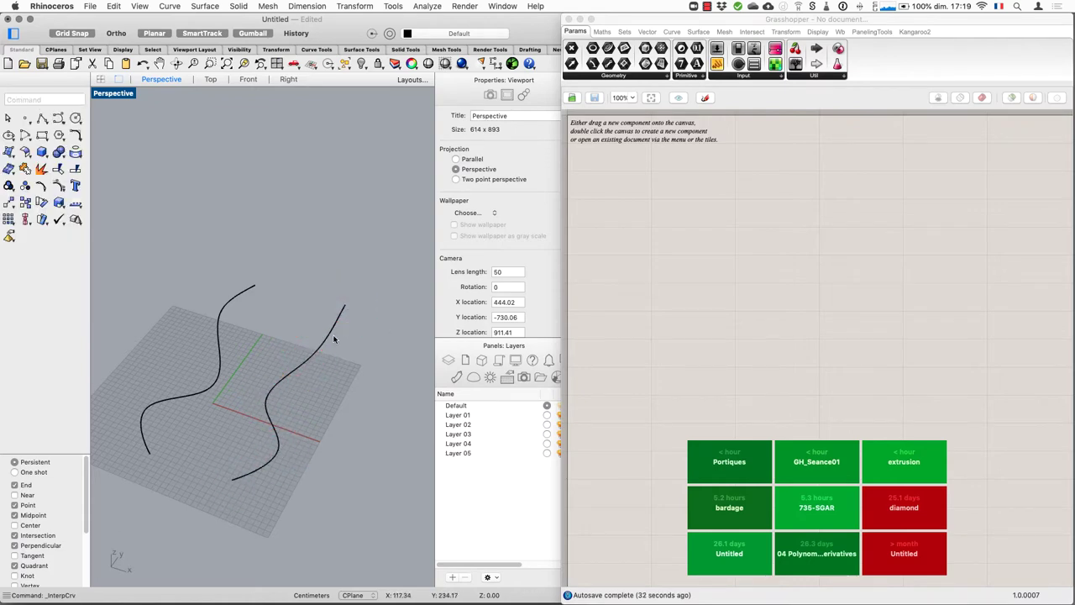
{"action": "right_click_drag", "start_coordinate": [347, 434], "coordinate": [331, 403]}
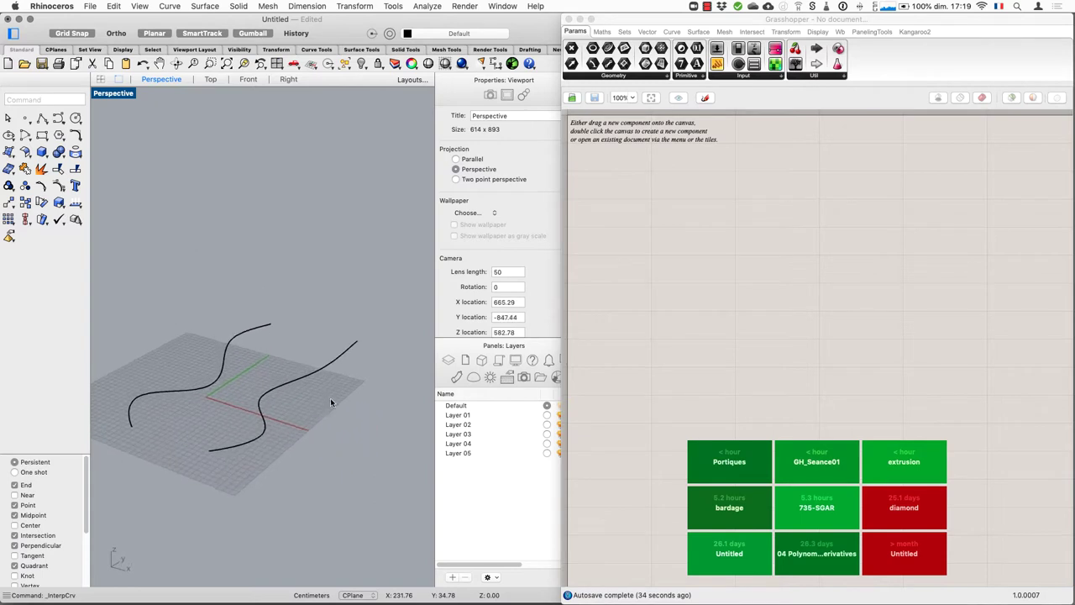
Switch to Grasshopper and place a Curve parameter on the empty canvas
{"action": "left_click", "coordinate": [858, 425]}
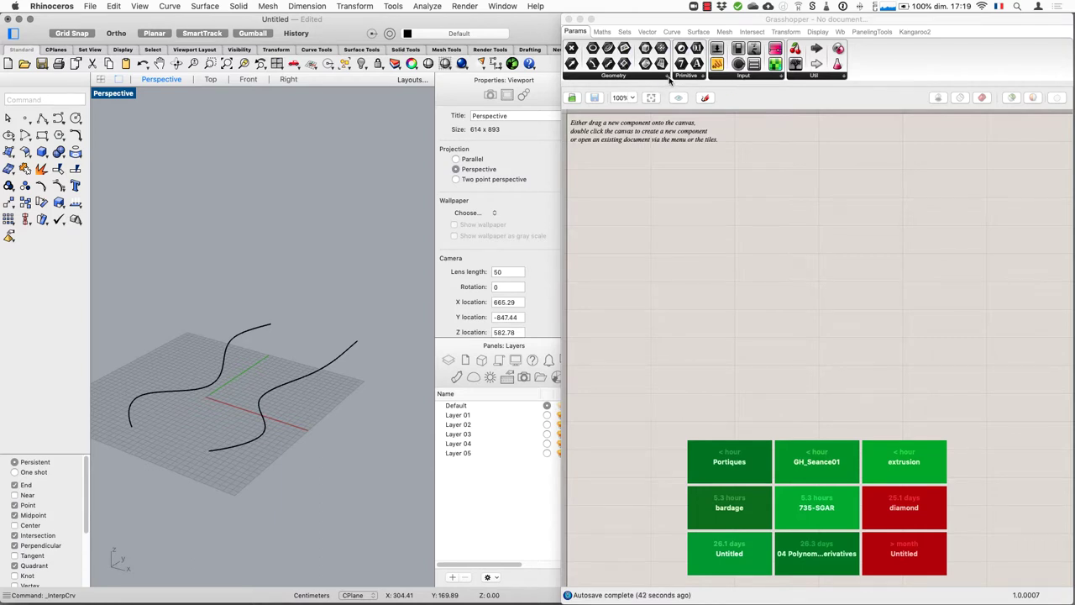
{"action": "left_click", "coordinate": [668, 77]}
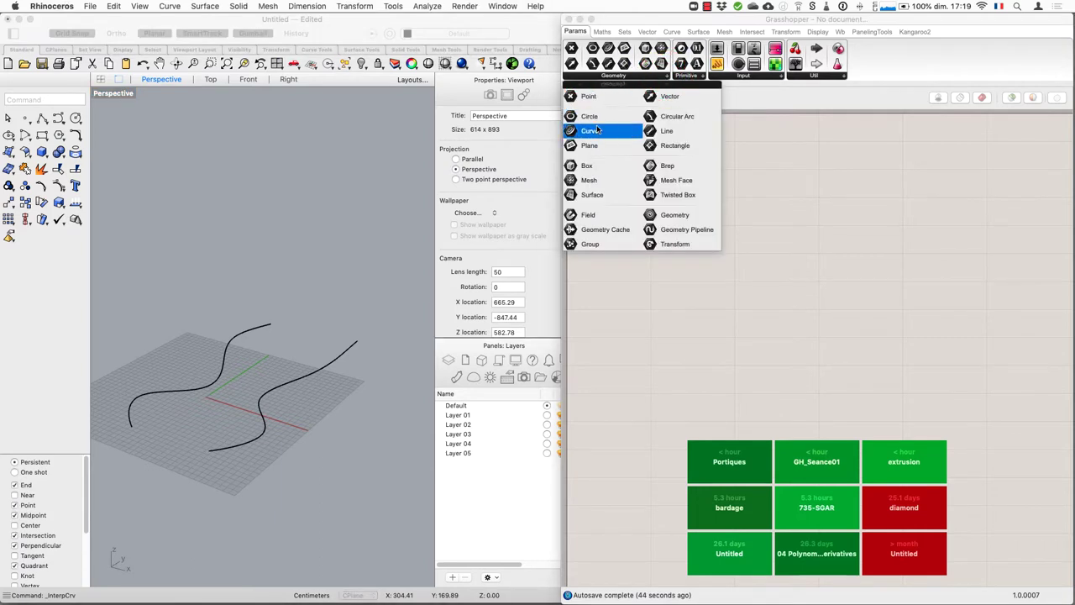
{"action": "left_click", "coordinate": [596, 130]}
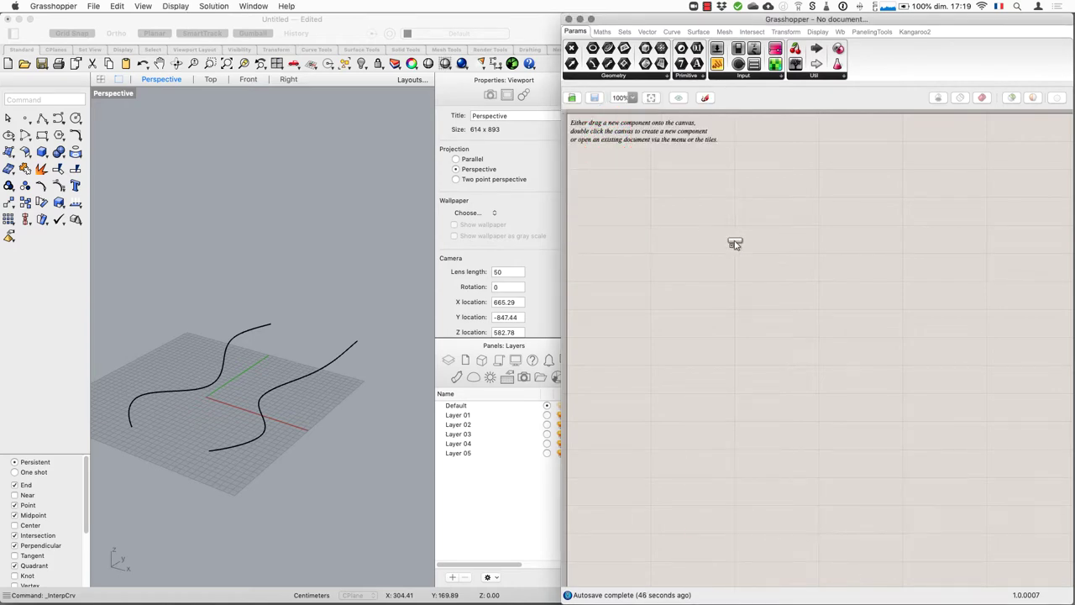
{"action": "left_click", "coordinate": [735, 244]}
{"action": "scroll", "coordinate": [735, 243], "scroll_direction": "up", "scroll_amount": 3}
Duplicate the Curve parameter and align the copy directly below the original
{"action": "left_click", "coordinate": [733, 241]}
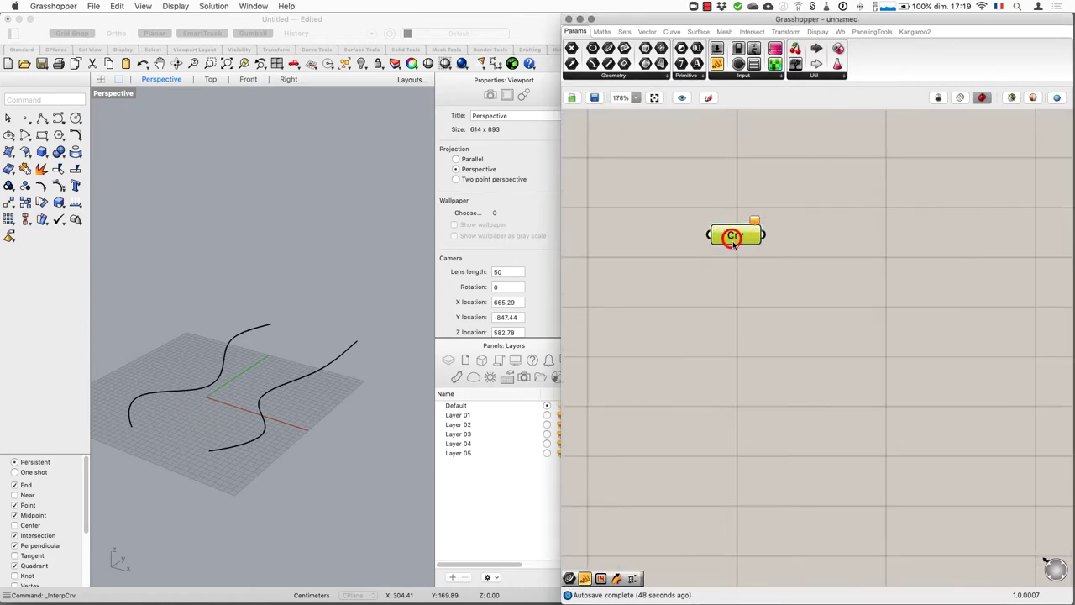
{"action": "key", "text": "ctrl+v"}
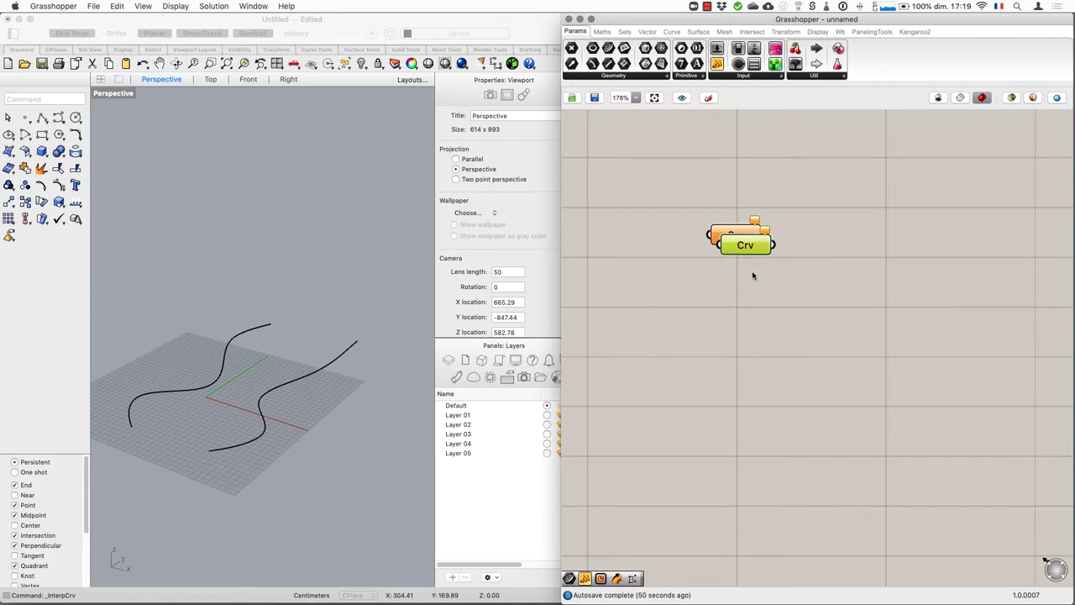
{"action": "left_click_drag", "start_coordinate": [749, 249], "coordinate": [744, 365]}
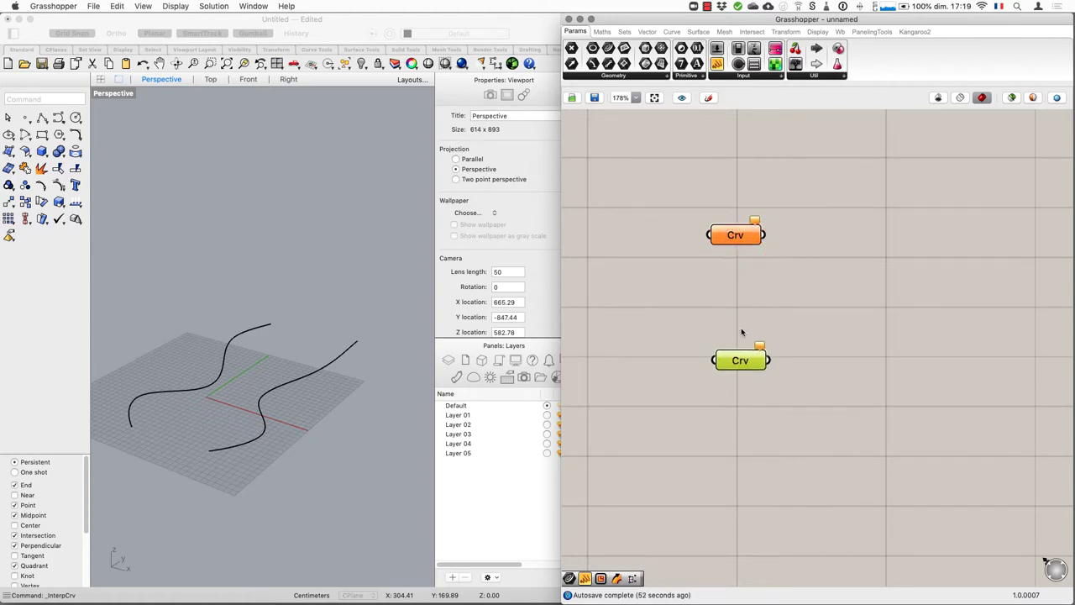
{"action": "left_click", "coordinate": [736, 307]}
{"action": "left_click", "coordinate": [743, 353]}
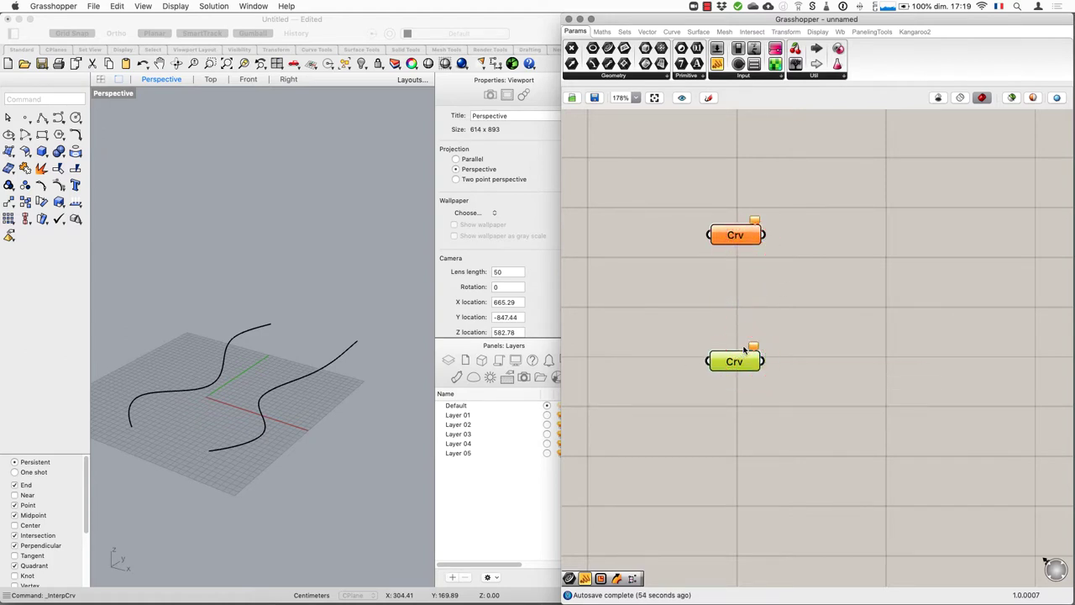
{"action": "left_click", "coordinate": [731, 236]}
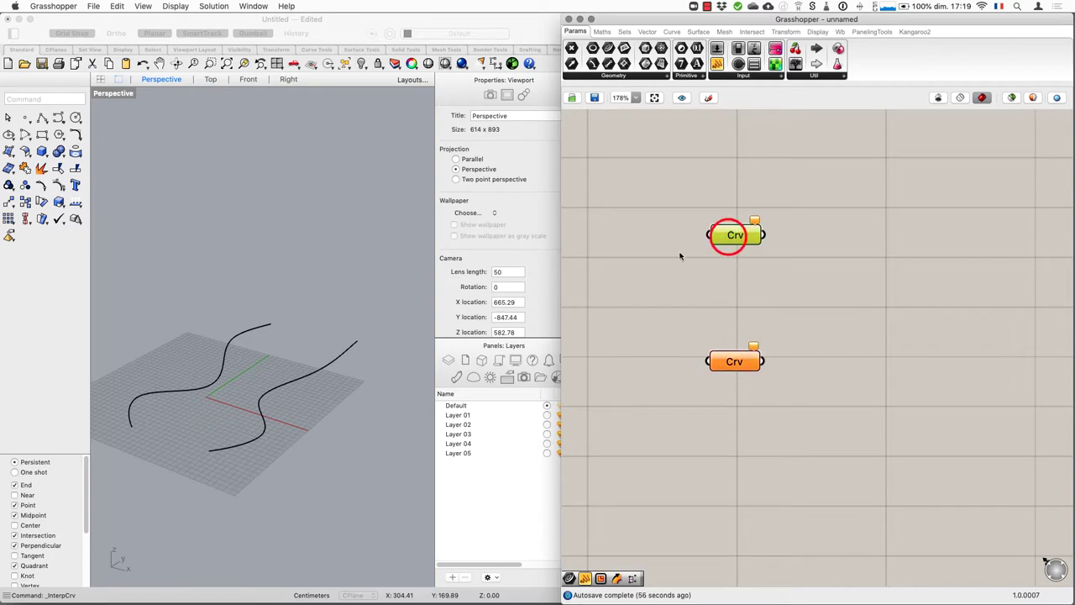
{"action": "left_click", "coordinate": [735, 363]}
{"action": "left_click", "coordinate": [737, 228]}
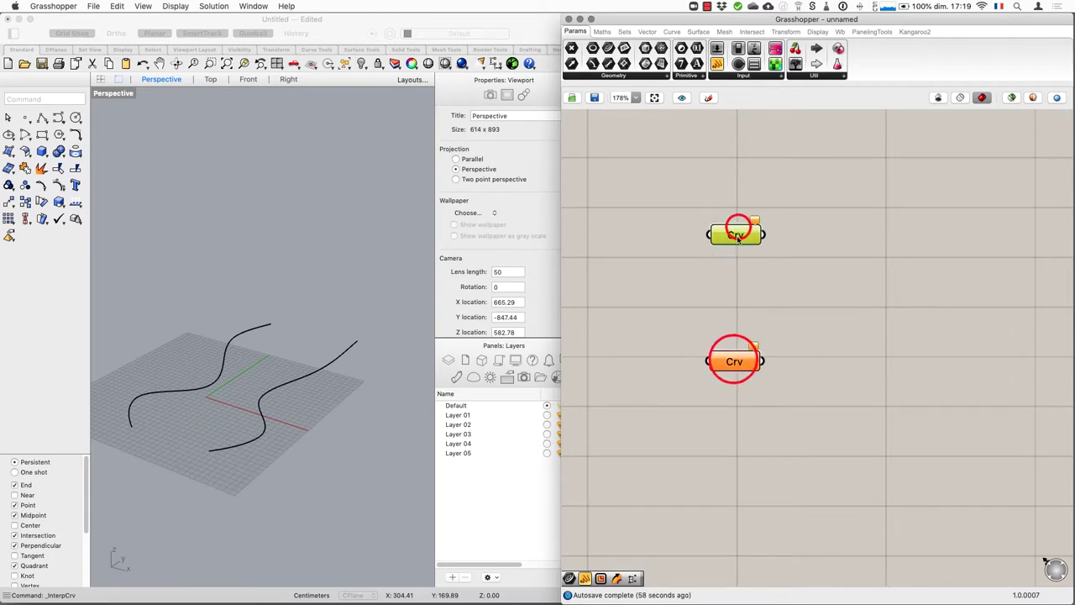
{"action": "left_click", "coordinate": [737, 364]}
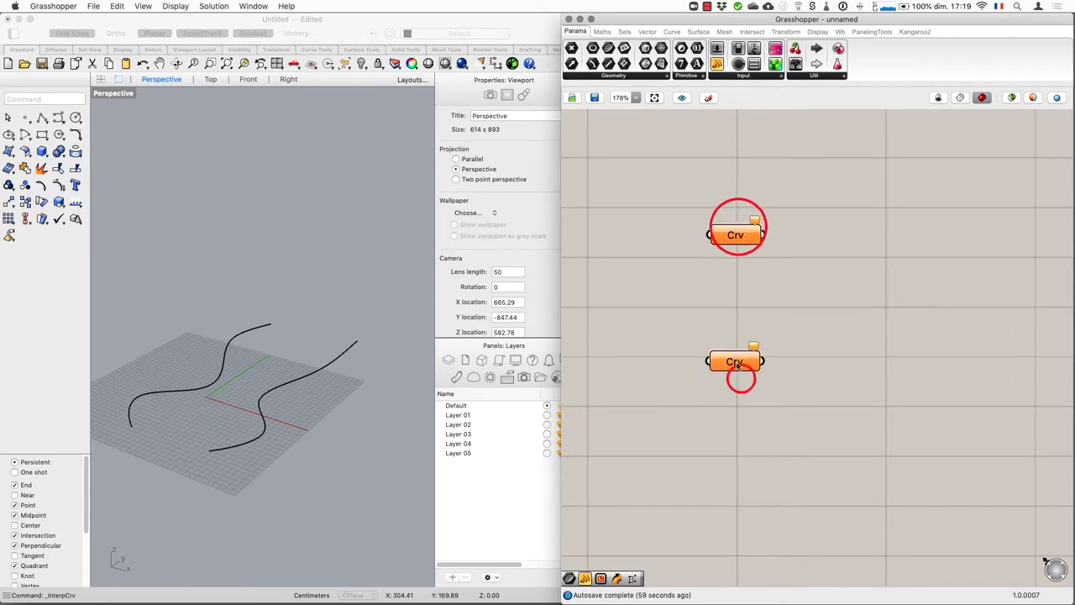
Reference the left Rhino curve in the upper Curve parameter with Set one Curve
{"action": "right_click", "coordinate": [742, 235]}
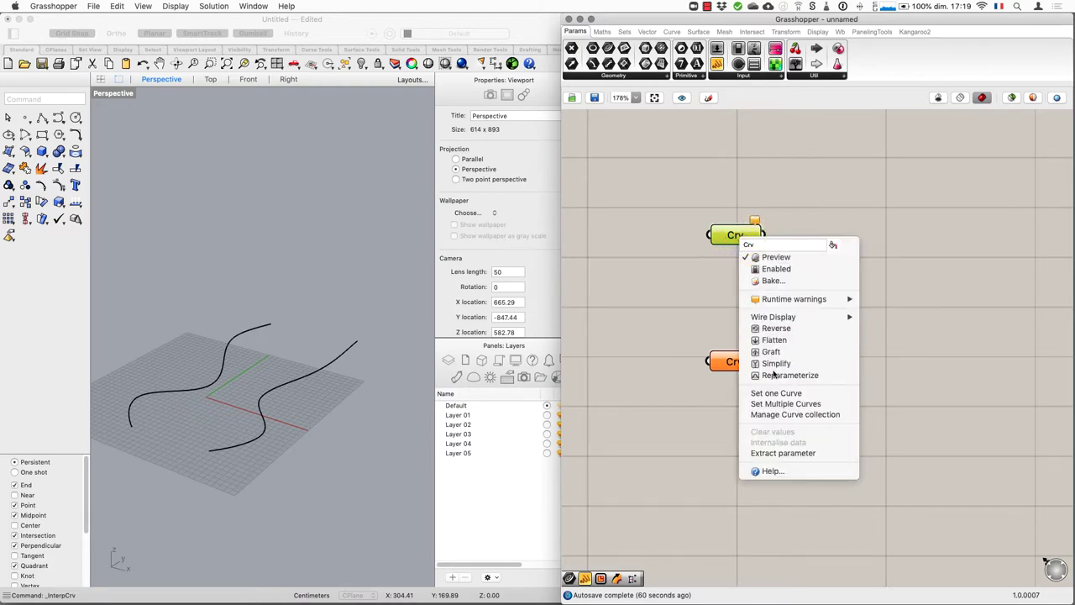
{"action": "left_click", "coordinate": [787, 395]}
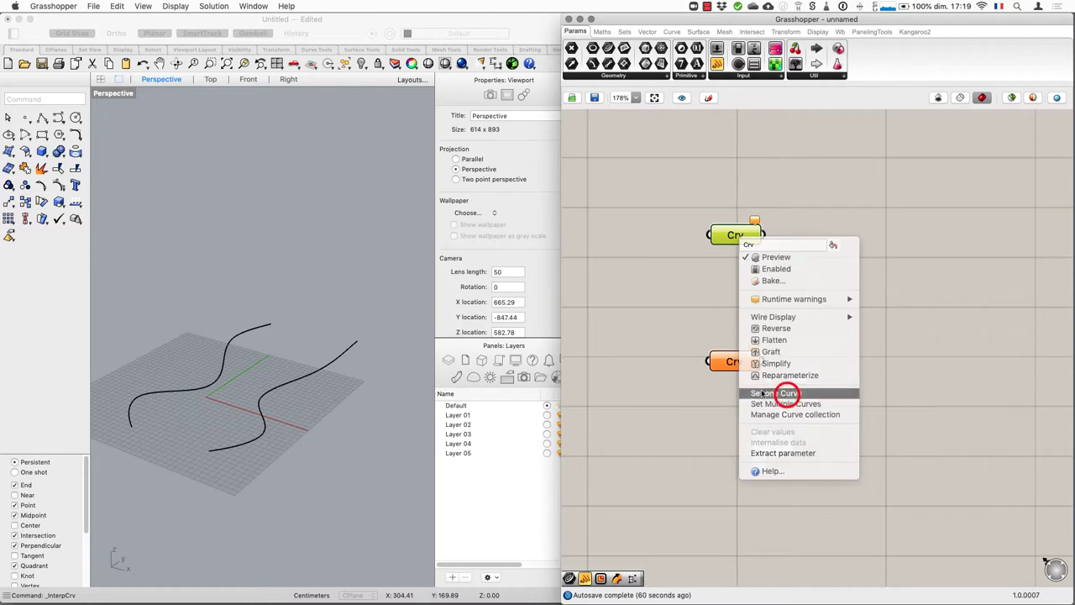
{"action": "left_click", "coordinate": [214, 384]}
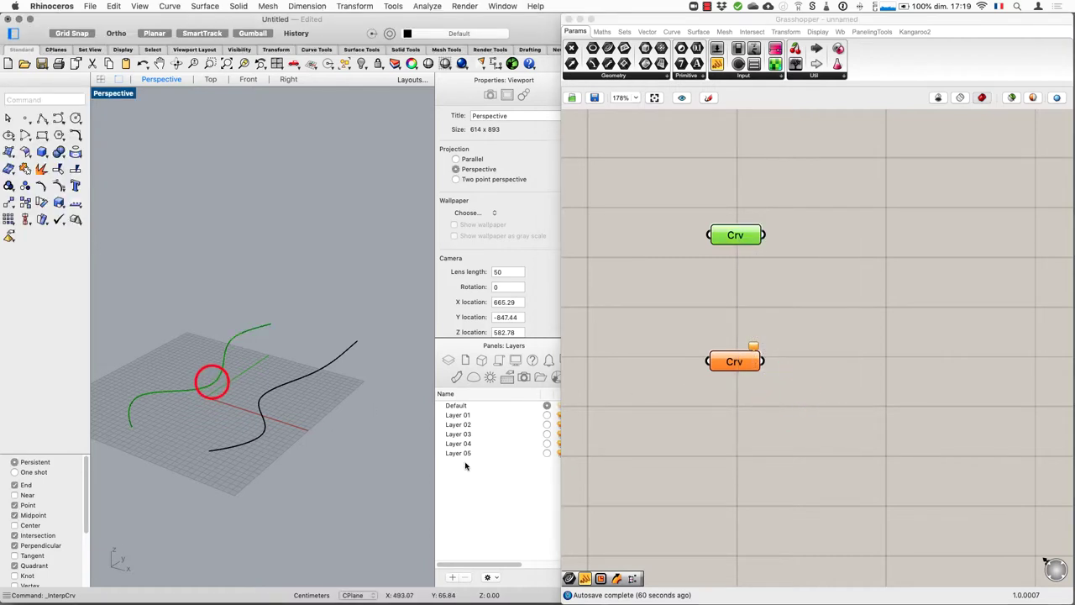
{"action": "left_click", "coordinate": [781, 281]}
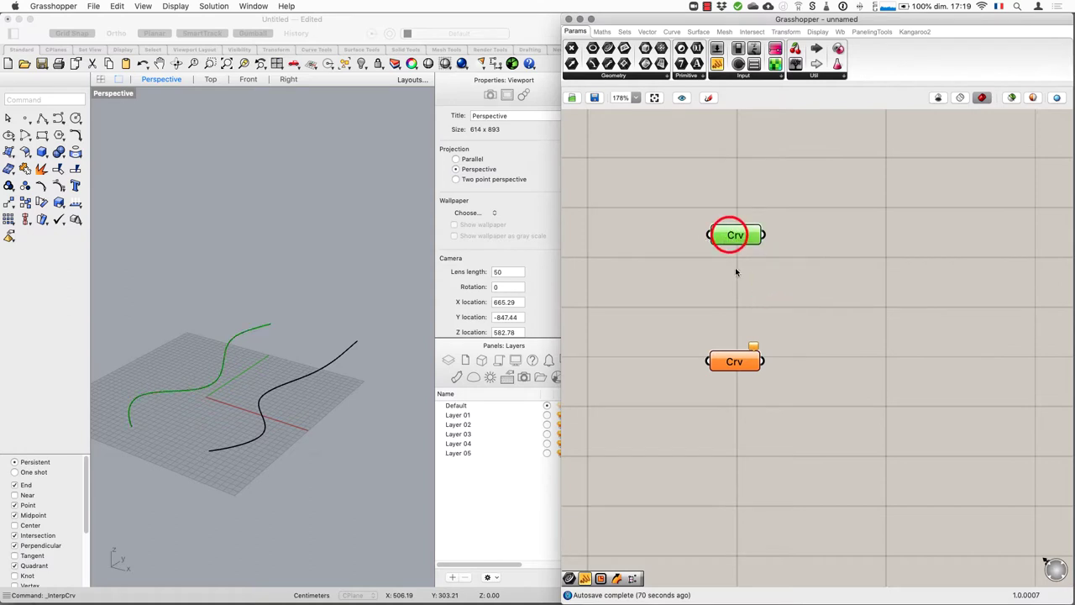
{"action": "left_click", "coordinate": [736, 271]}
{"action": "left_click", "coordinate": [732, 235]}
{"action": "left_click", "coordinate": [739, 288]}
Reference the right Rhino curve in the lower Curve parameter with Set one Curve
{"action": "left_click", "coordinate": [728, 361]}
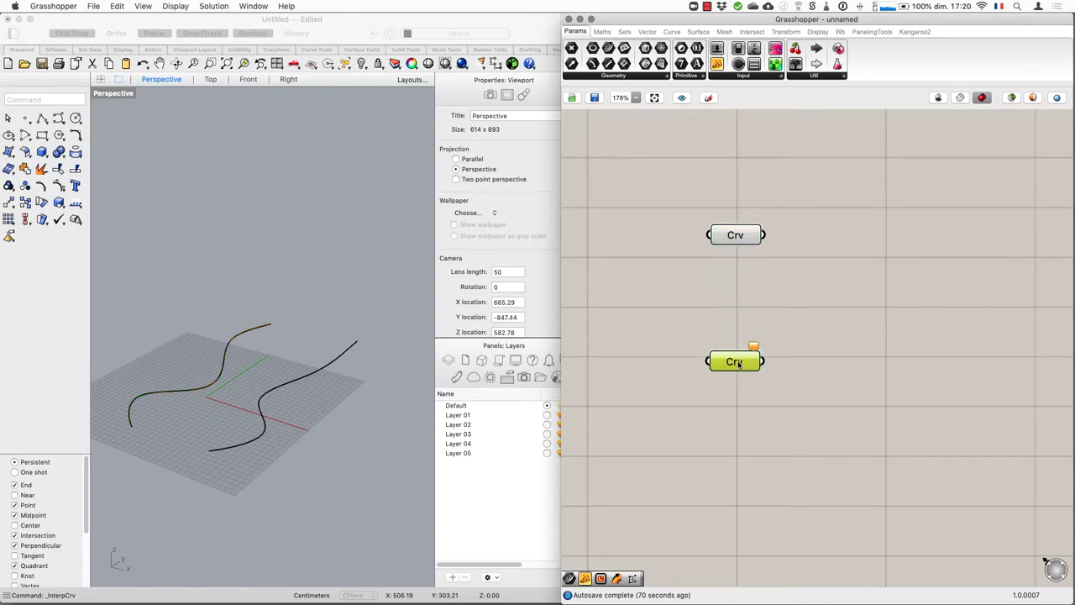
{"action": "right_click", "coordinate": [739, 363]}
{"action": "left_click", "coordinate": [784, 514]}
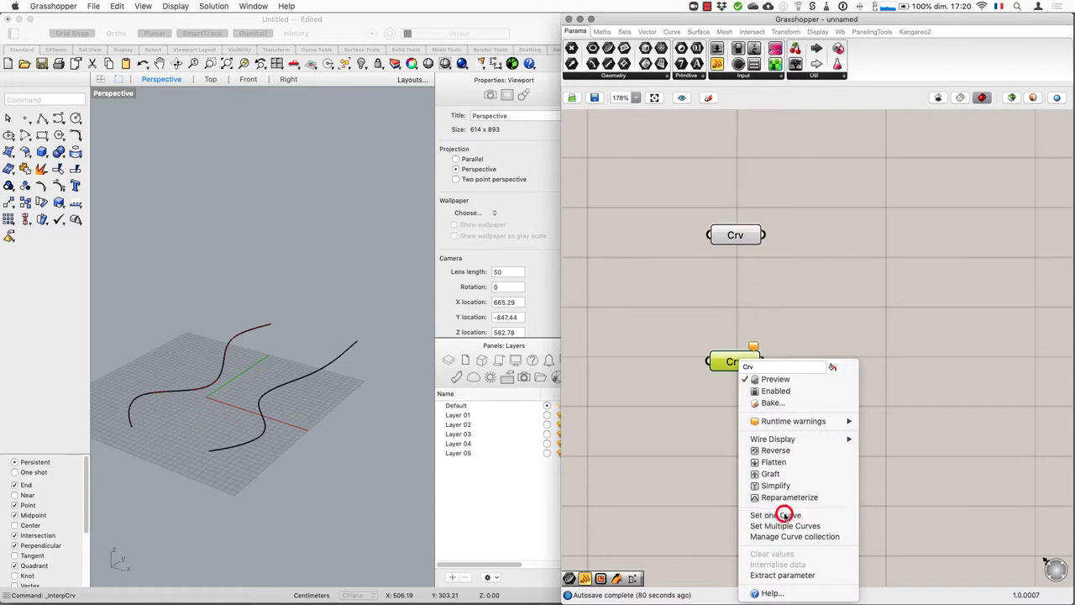
{"action": "left_click", "coordinate": [331, 367]}
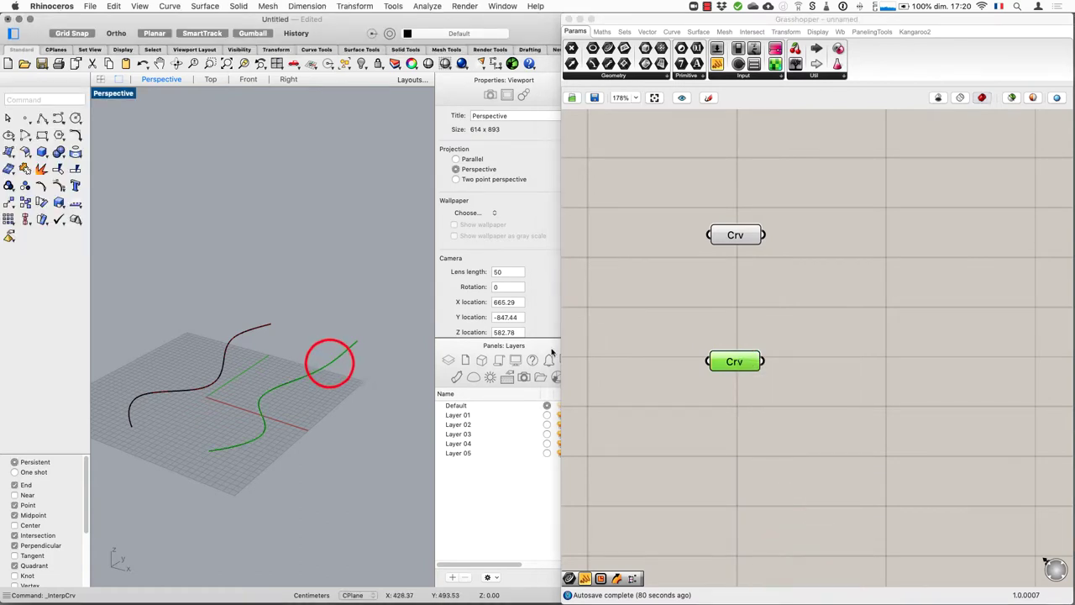
{"action": "left_click", "coordinate": [721, 326]}
{"action": "scroll", "coordinate": [196, 470], "scroll_direction": "down", "scroll_amount": 3}
{"action": "right_click", "coordinate": [225, 465]}
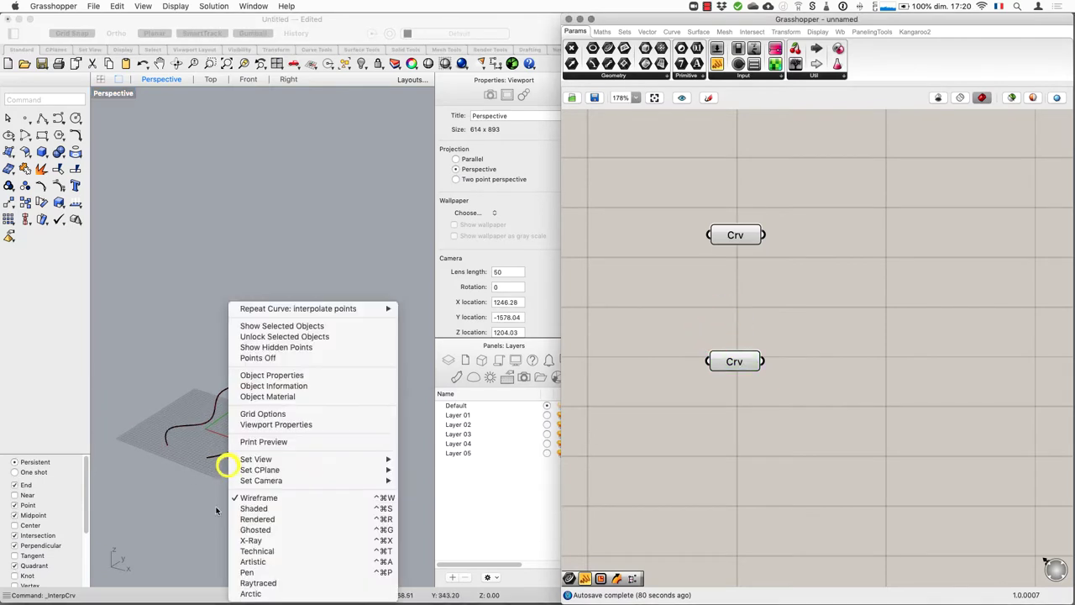
{"action": "right_click_drag", "start_coordinate": [229, 460], "coordinate": [224, 424]}
{"action": "scroll", "coordinate": [205, 435], "scroll_direction": "up", "scroll_amount": 3}
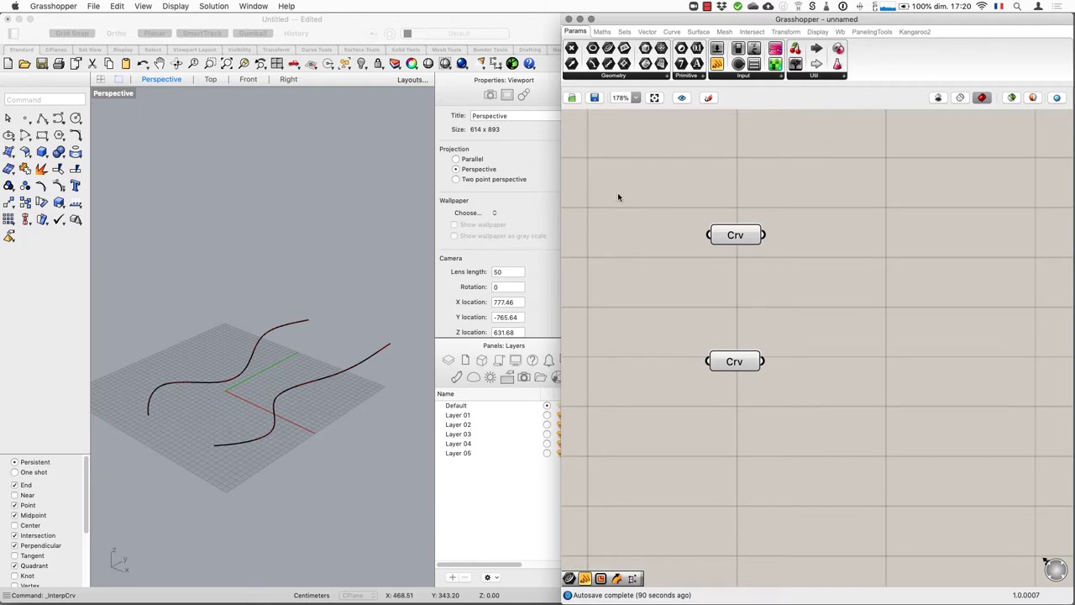
Add a Divide Curve component to the right of the two Curve parameters, at a height between them
{"action": "left_click", "coordinate": [669, 32]}
{"action": "left_click", "coordinate": [684, 156]}
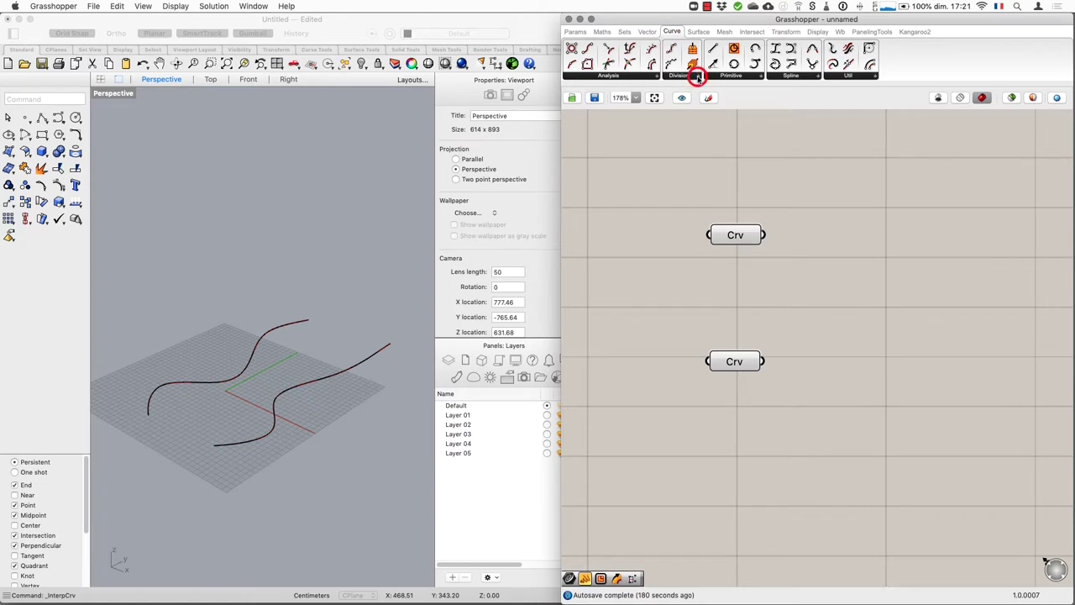
{"action": "left_click", "coordinate": [697, 77]}
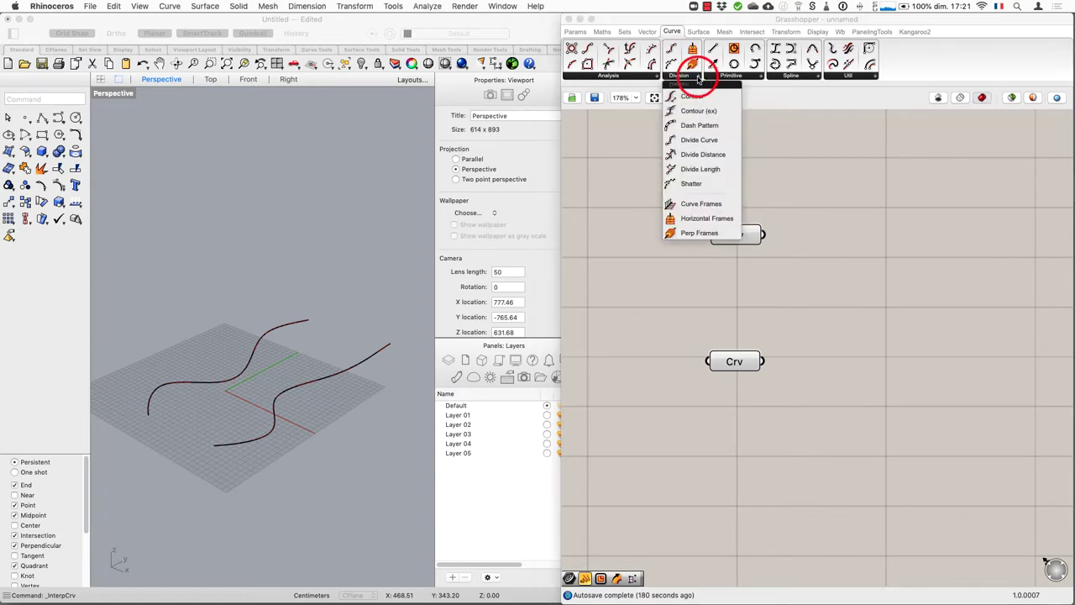
{"action": "left_click", "coordinate": [700, 140]}
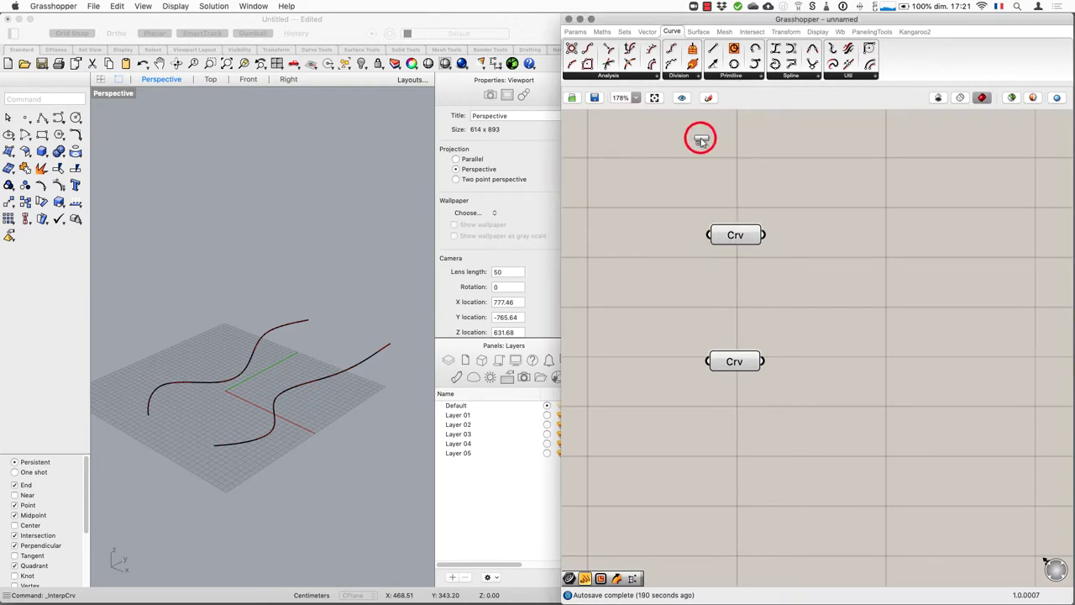
{"action": "left_click", "coordinate": [869, 294]}
{"action": "right_click_drag", "start_coordinate": [887, 283], "coordinate": [669, 320]}
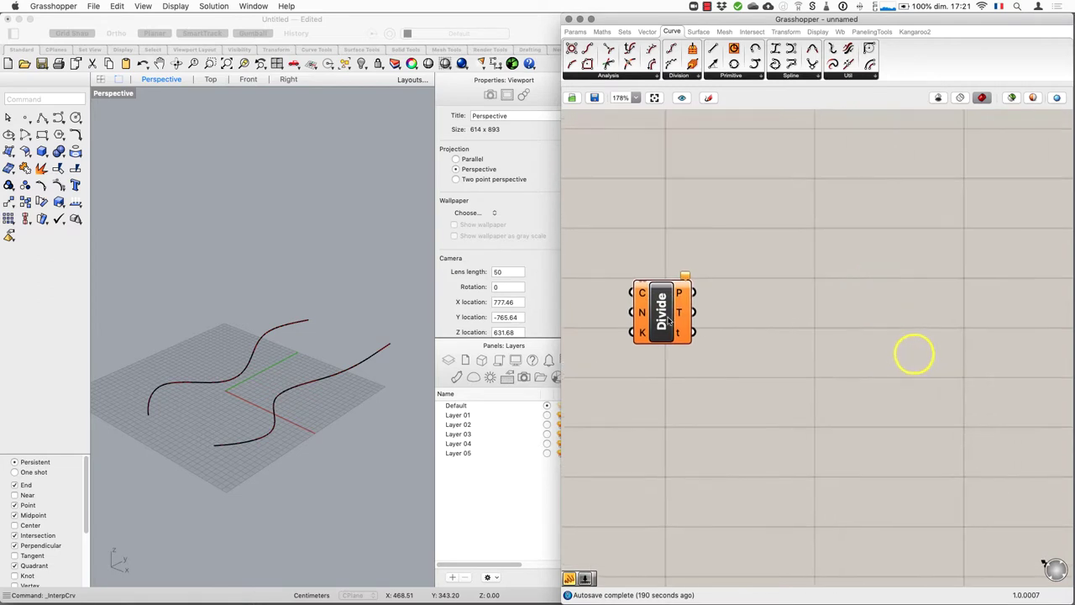
{"action": "right_click_drag", "start_coordinate": [609, 399], "coordinate": [691, 365]}
{"action": "scroll", "coordinate": [767, 286], "scroll_direction": "up", "scroll_amount": 3}
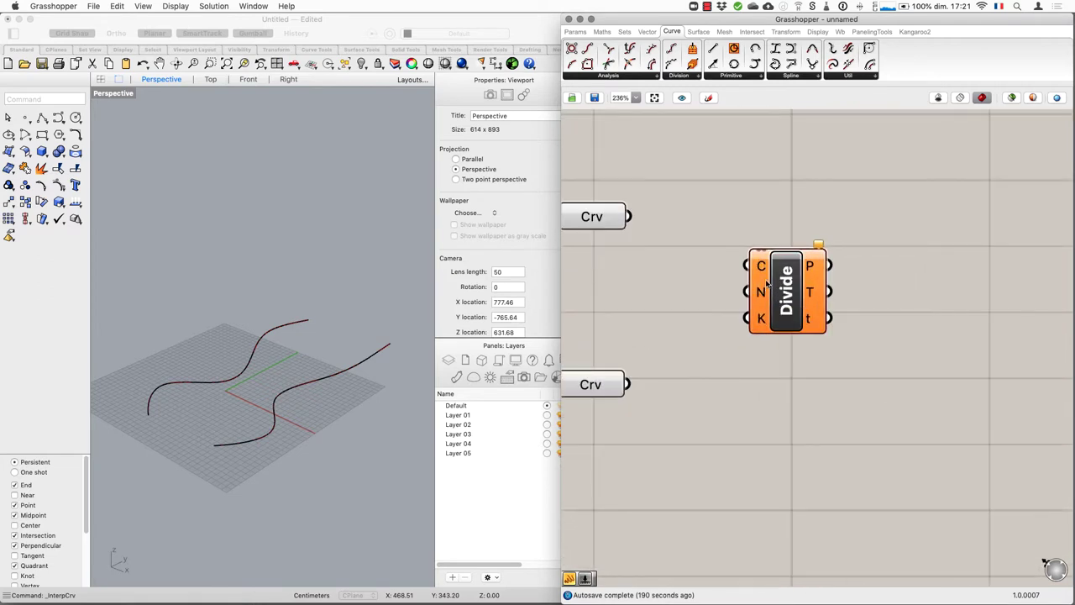
Connect the upper Curve parameter to the curve input of Divide Curve and align the component level with that parameter
{"action": "mouse_move", "coordinate": [762, 269]}
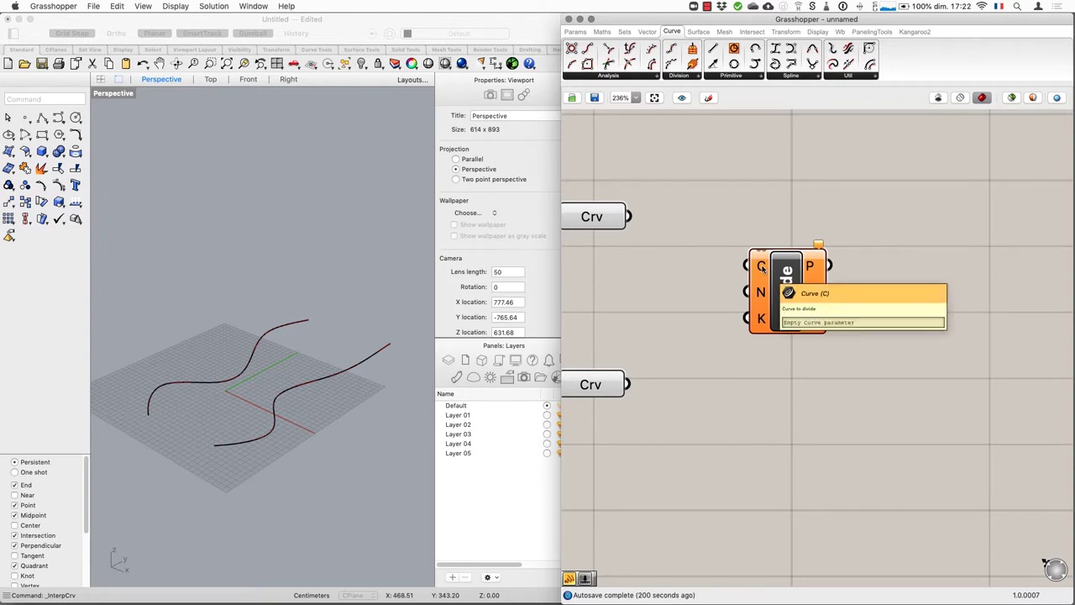
{"action": "mouse_move", "coordinate": [762, 296]}
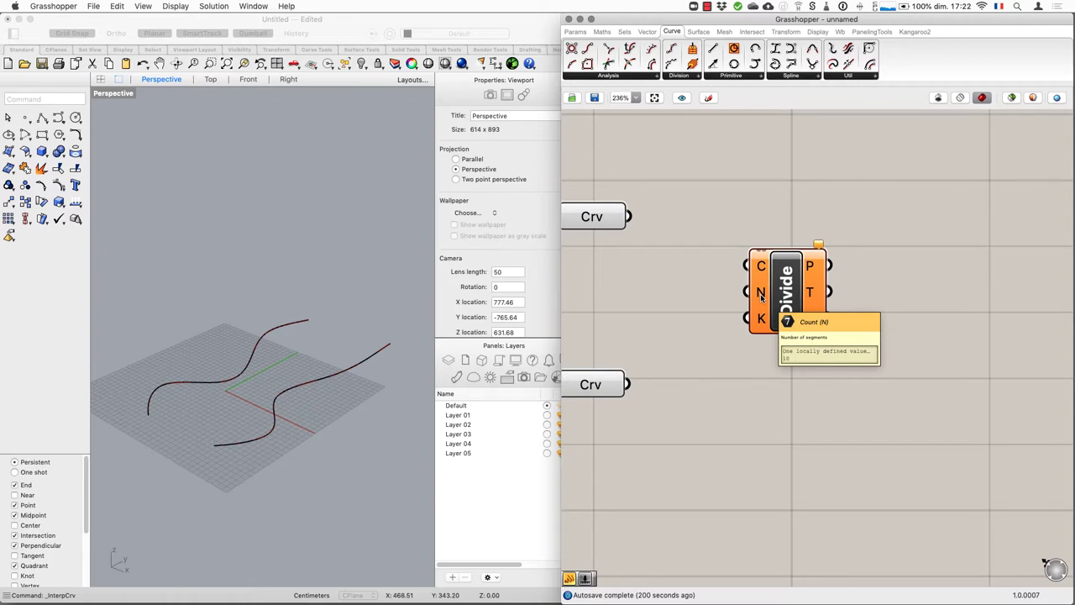
{"action": "mouse_move", "coordinate": [760, 321]}
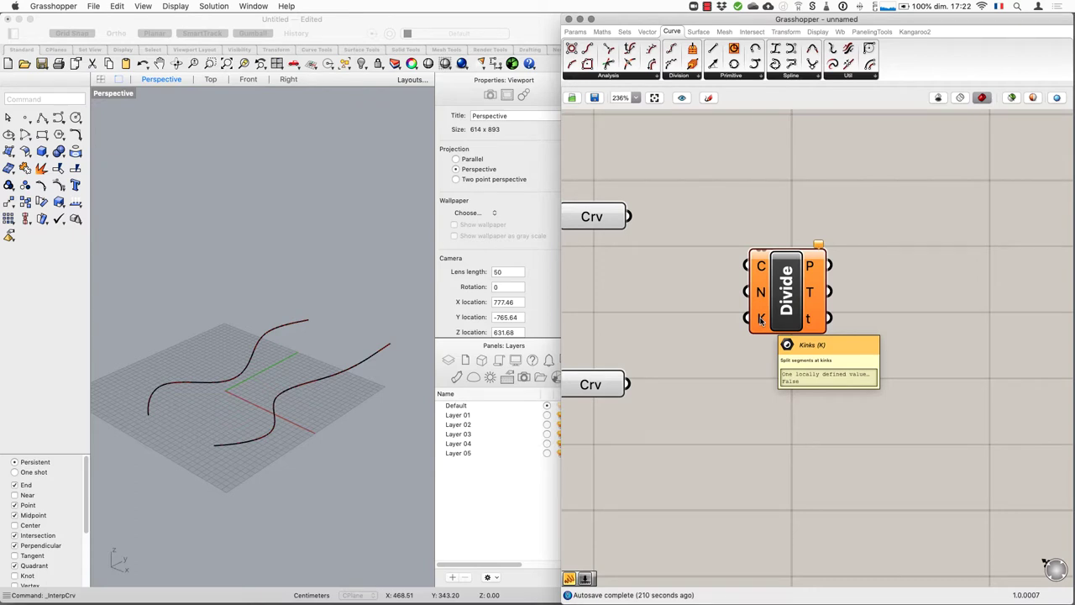
{"action": "left_click_drag", "start_coordinate": [774, 299], "coordinate": [827, 294]}
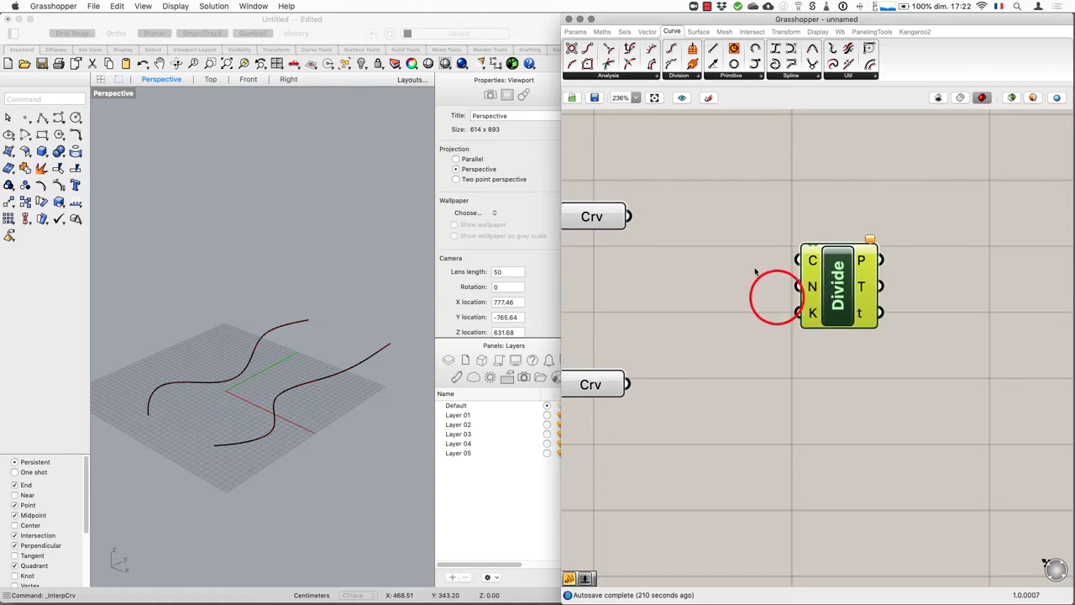
{"action": "scroll", "coordinate": [750, 277], "scroll_direction": "down", "scroll_amount": 2}
{"action": "left_click", "coordinate": [626, 227]}
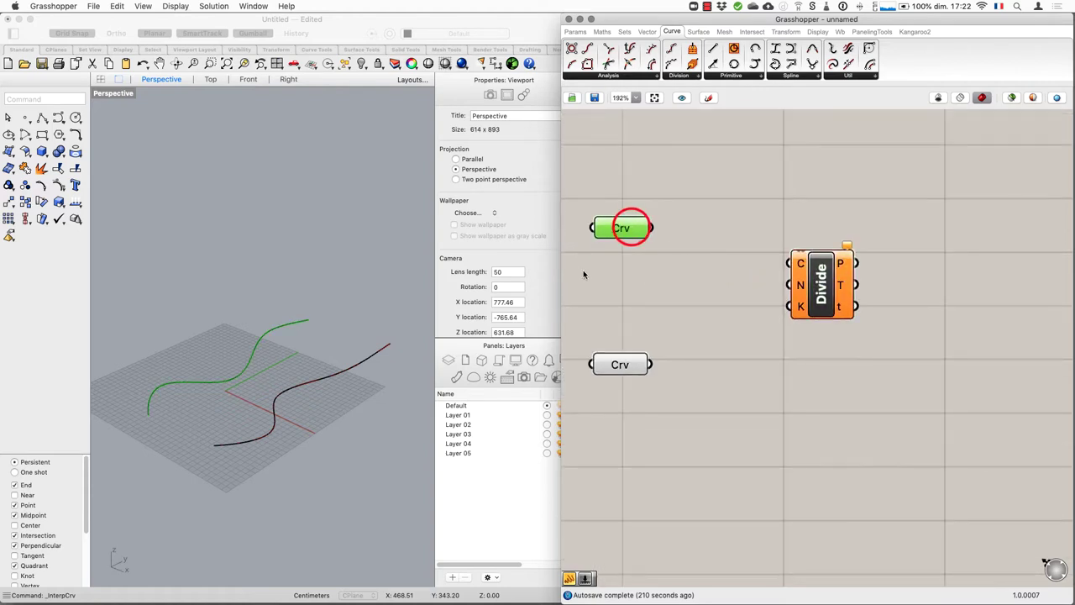
{"action": "left_click_drag", "start_coordinate": [655, 231], "coordinate": [811, 276]}
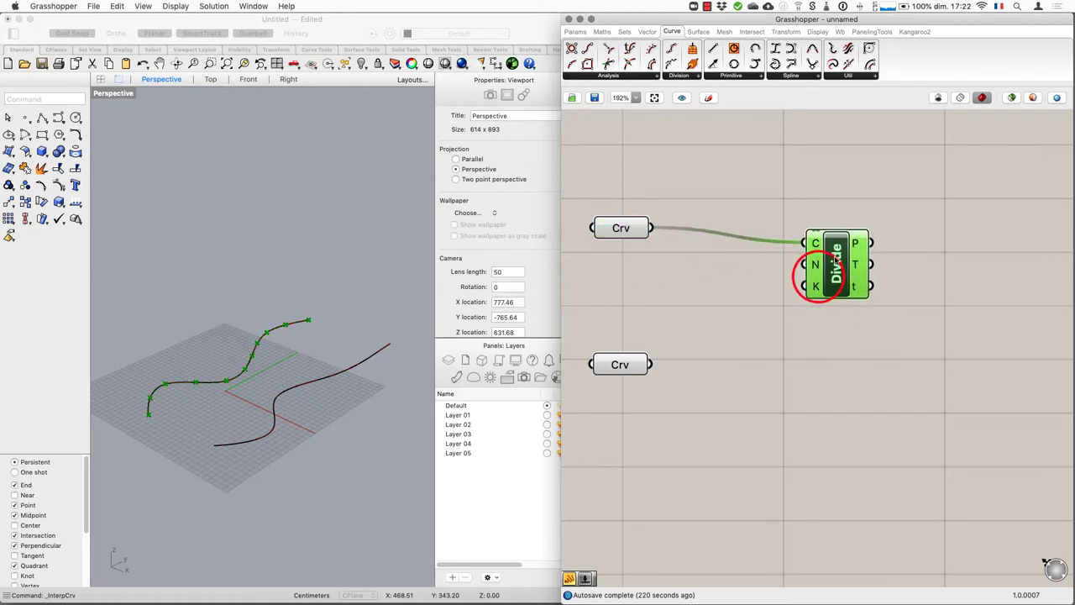
{"action": "left_click", "coordinate": [788, 272]}
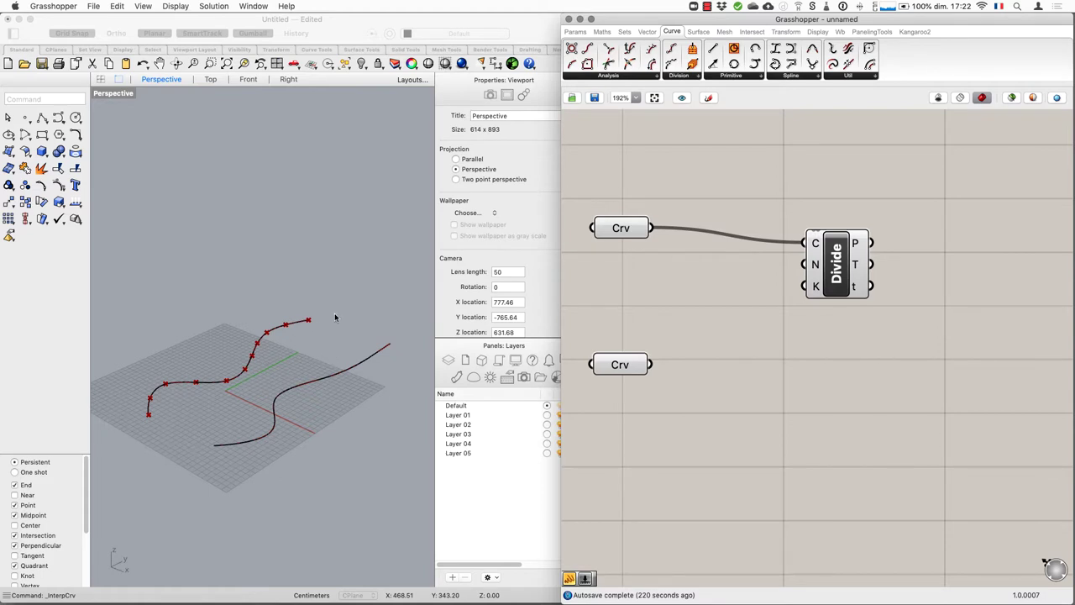
{"action": "left_click_drag", "start_coordinate": [836, 285], "coordinate": [838, 271]}
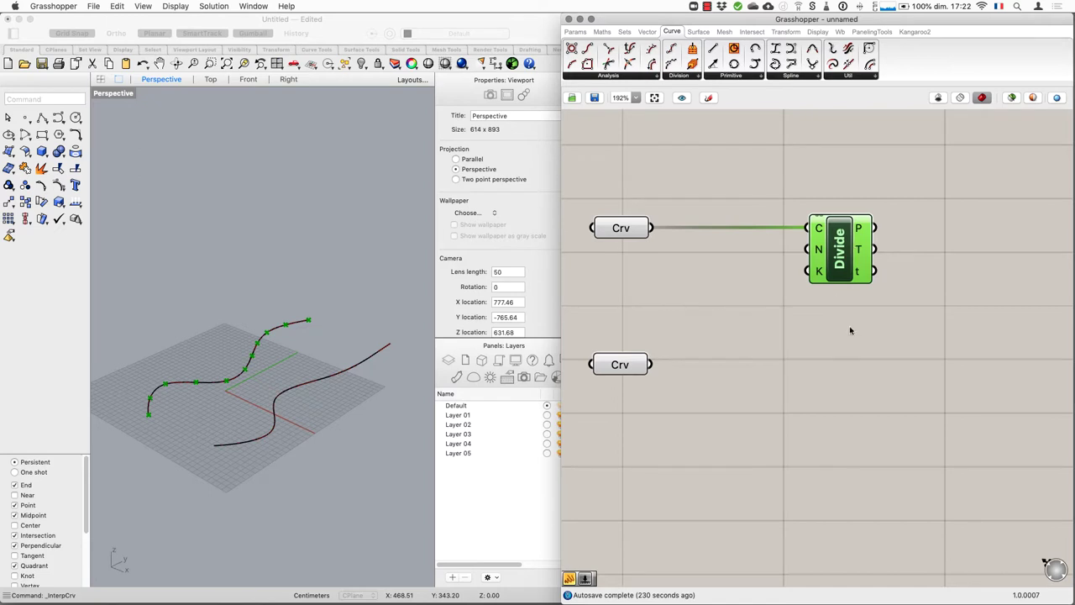
Duplicate Divide Curve below the original, feed the copy from the lower Curve parameter instead, and level that parameter with it
{"action": "left_click_drag", "start_coordinate": [854, 269], "coordinate": [854, 410], "text": "alt"}
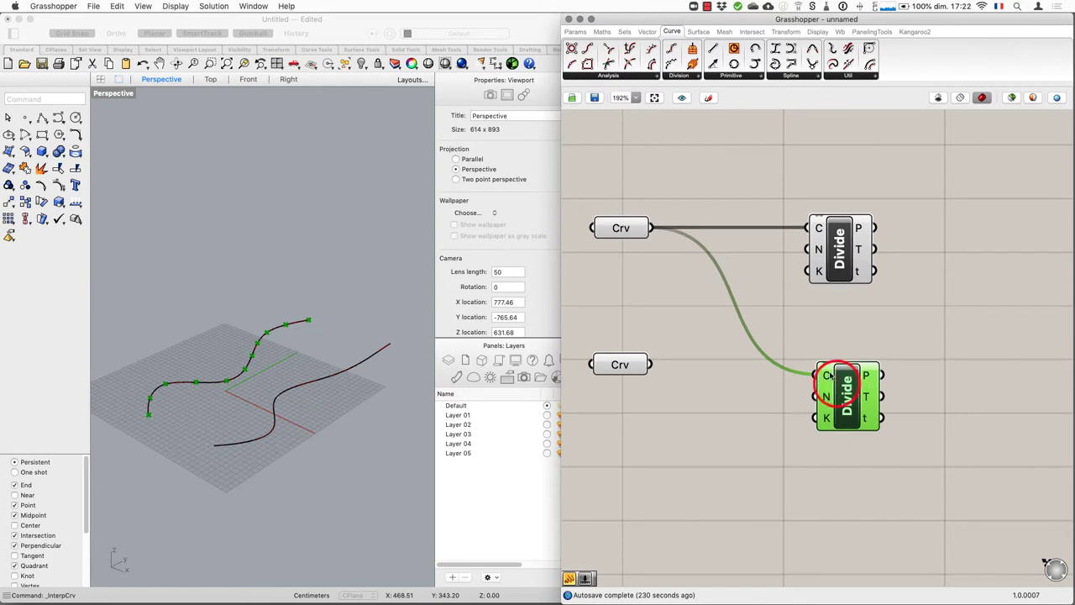
{"action": "left_click_drag", "start_coordinate": [649, 366], "coordinate": [819, 375]}
{"action": "left_click", "coordinate": [687, 319]}
{"action": "left_click_drag", "start_coordinate": [629, 363], "coordinate": [629, 374]}
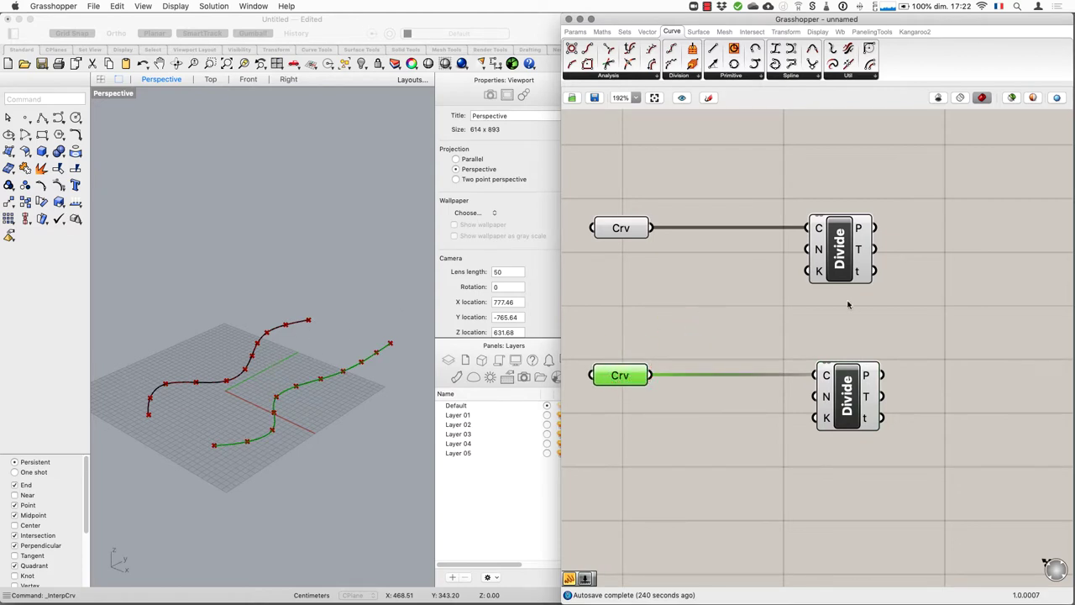
{"action": "left_click", "coordinate": [812, 304]}
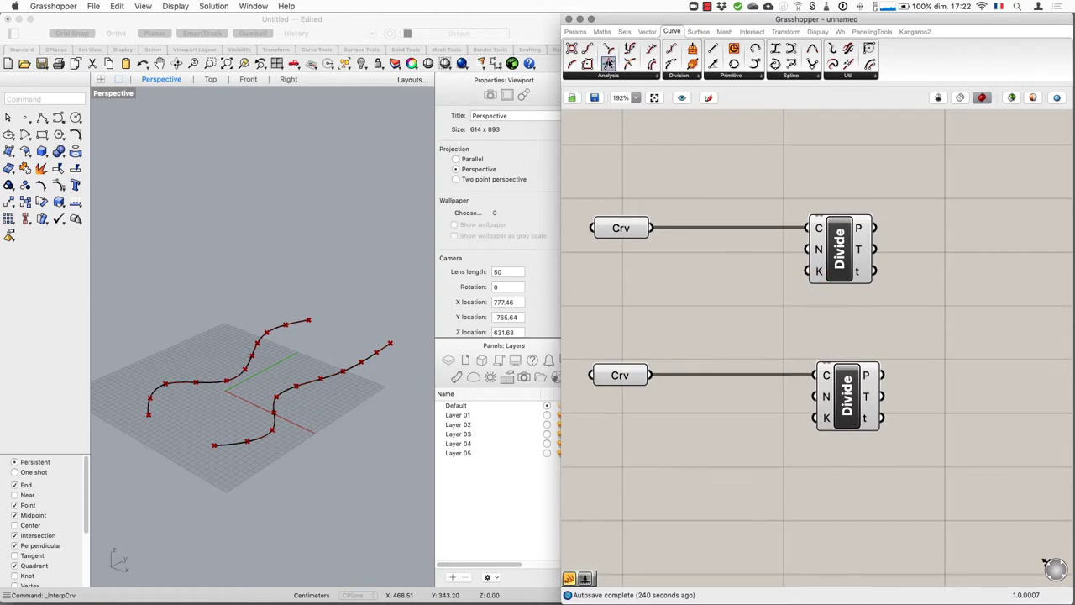
Add a Number Slider between the upper and lower Curve parameters
{"action": "left_click", "coordinate": [576, 32]}
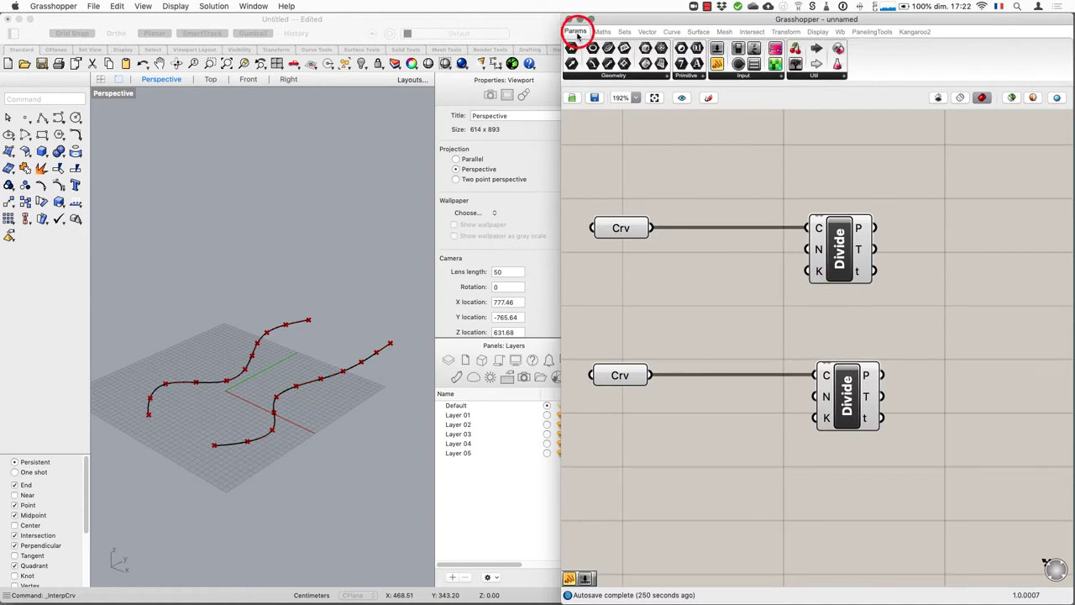
{"action": "left_click", "coordinate": [739, 76]}
{"action": "left_click_drag", "start_coordinate": [734, 96], "coordinate": [674, 304]}
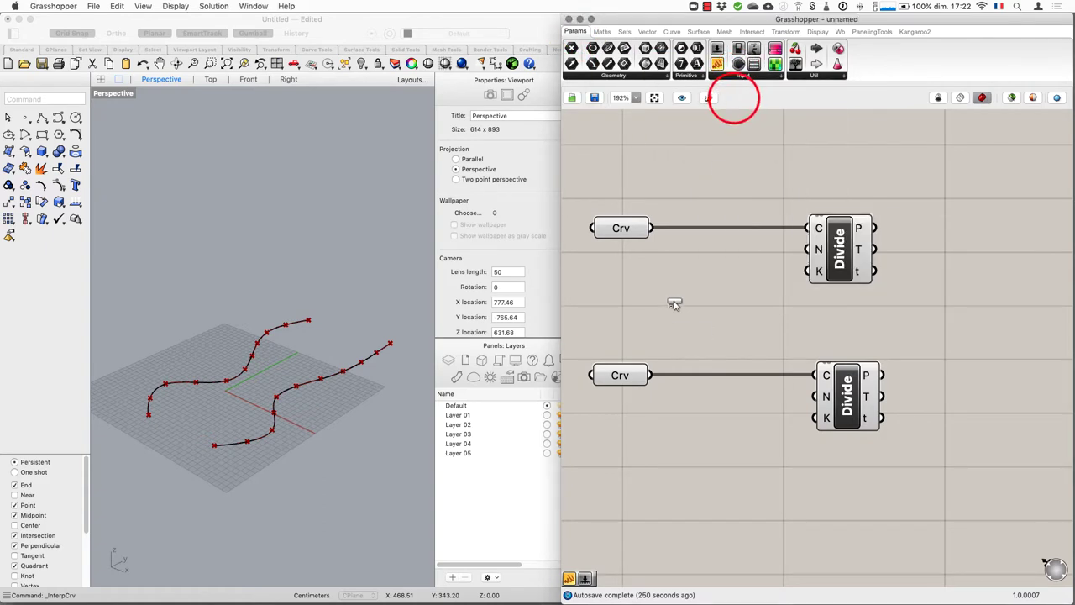
{"action": "left_click", "coordinate": [674, 304]}
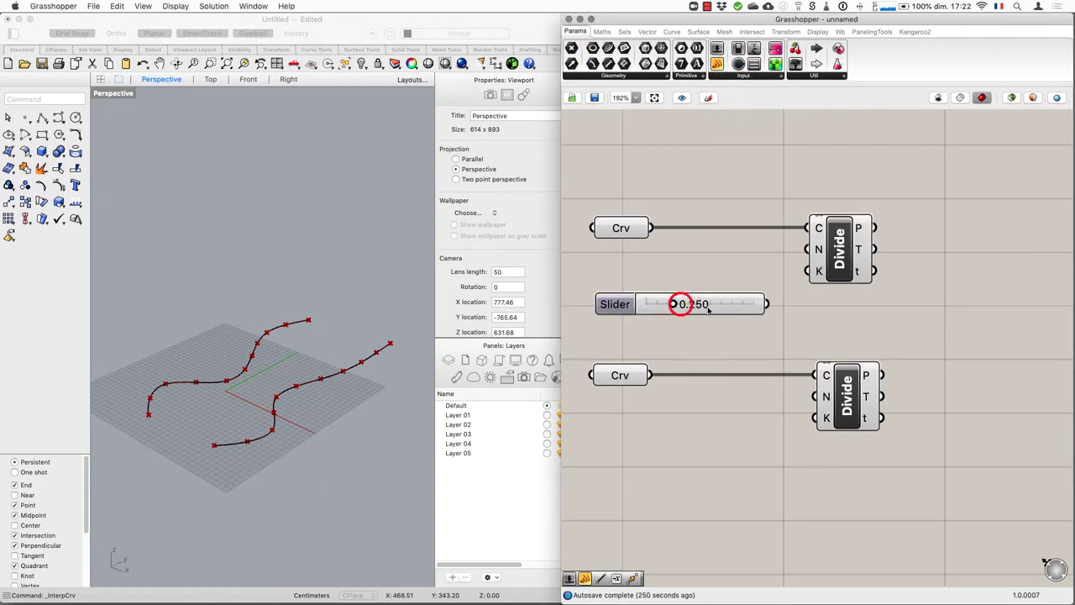
Configure the slider for integer values with a minimum of 2 and a maximum of 15
{"action": "double_click", "coordinate": [619, 308]}
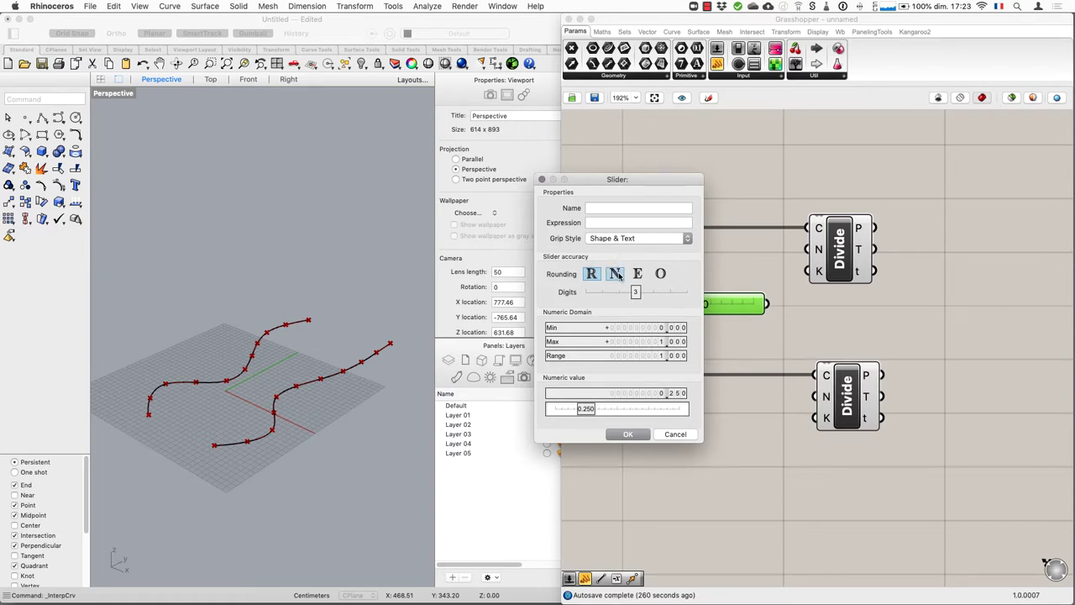
{"action": "left_click", "coordinate": [616, 274]}
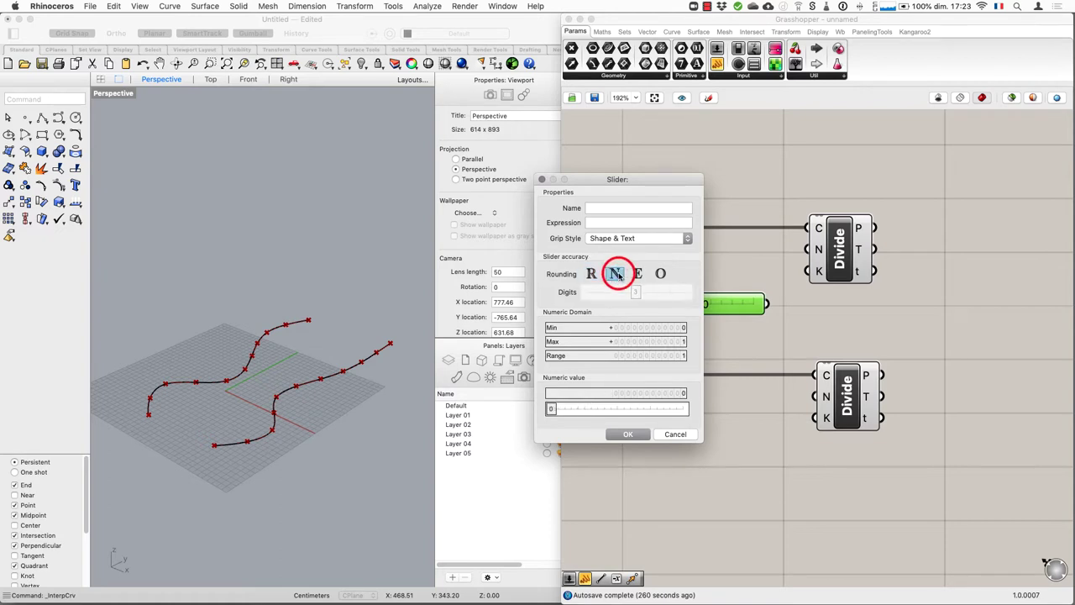
{"action": "left_click", "coordinate": [657, 329]}
{"action": "type", "text": "2"}
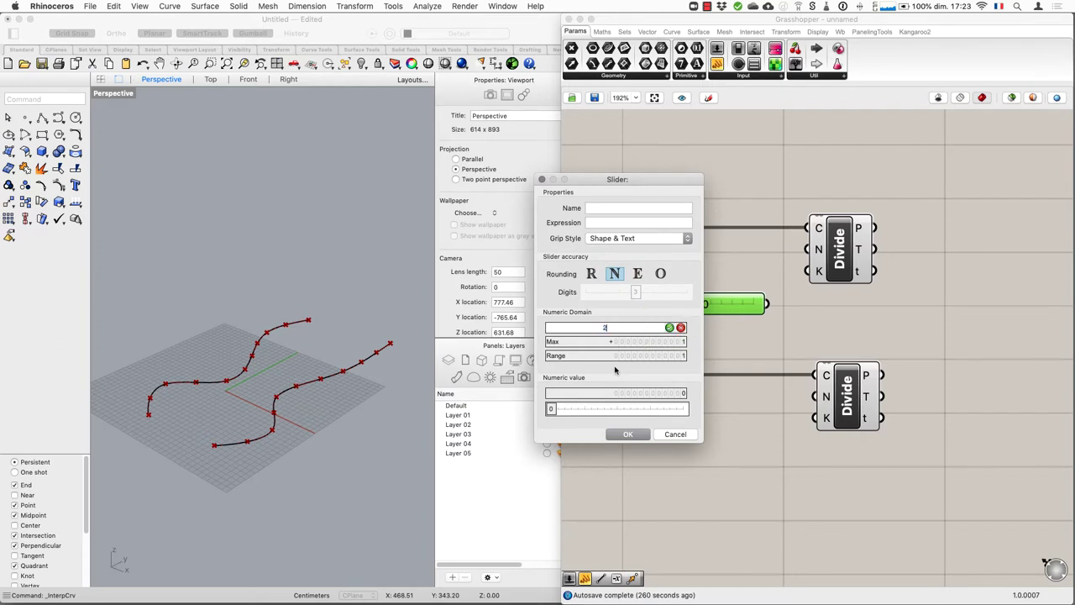
{"action": "left_click", "coordinate": [650, 343]}
{"action": "type", "text": "3"}
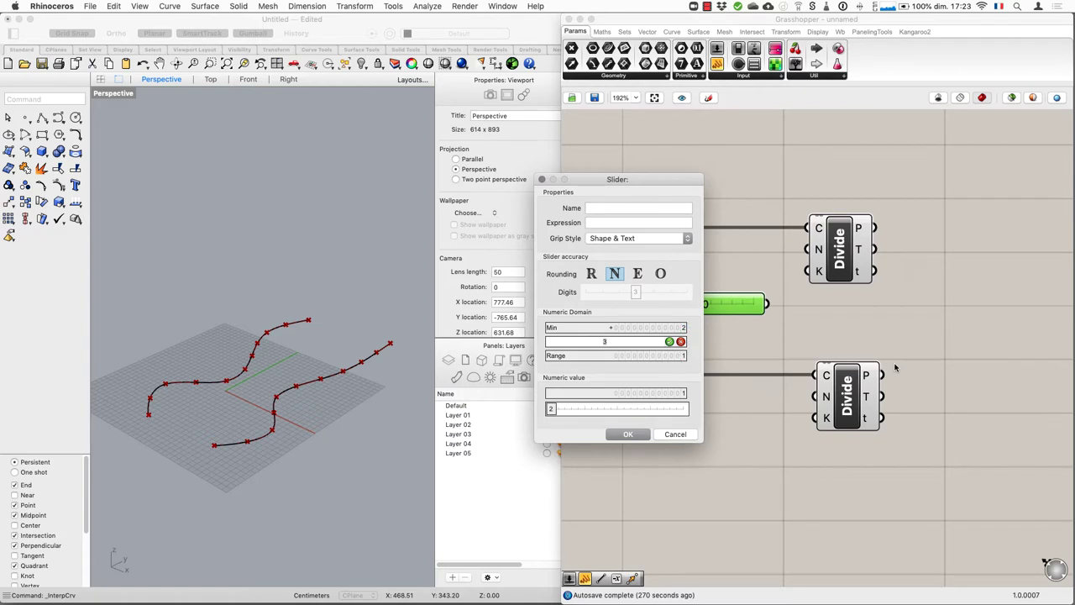
{"action": "type", "text": "15"}
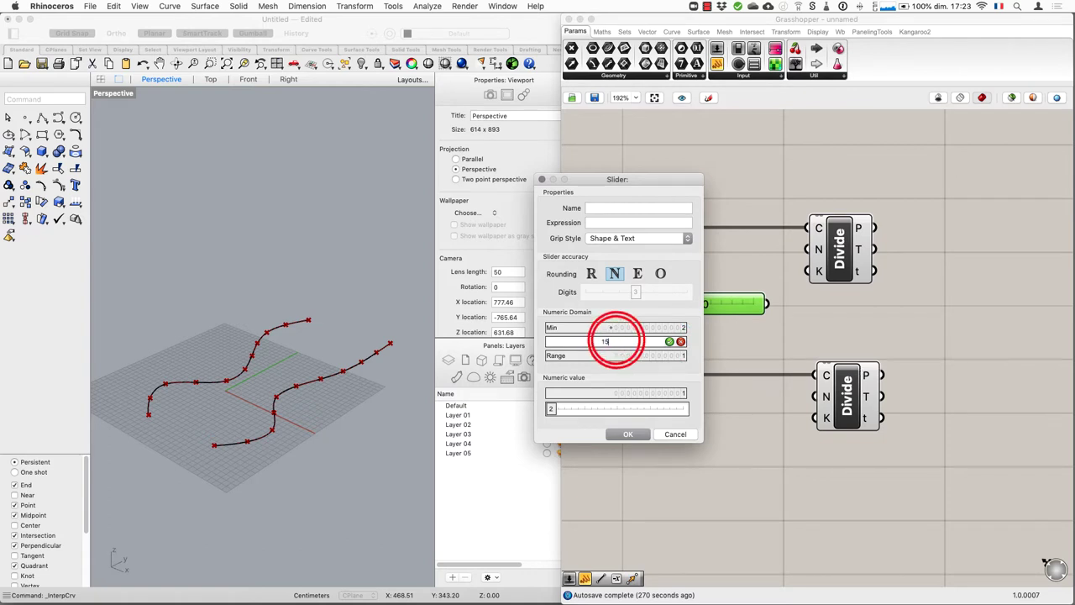
{"action": "left_click", "coordinate": [670, 341]}
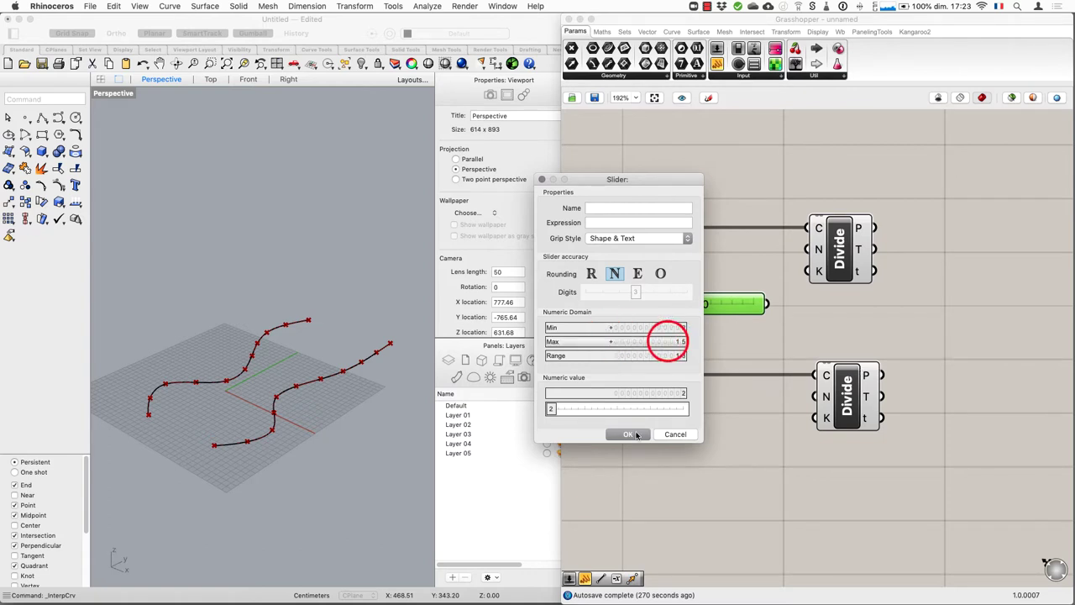
{"action": "left_click", "coordinate": [630, 435]}
Shift the slider slightly away from the Divide Curve components and connect it to the count input of both
{"action": "scroll", "coordinate": [727, 334], "scroll_direction": "down", "scroll_amount": 5}
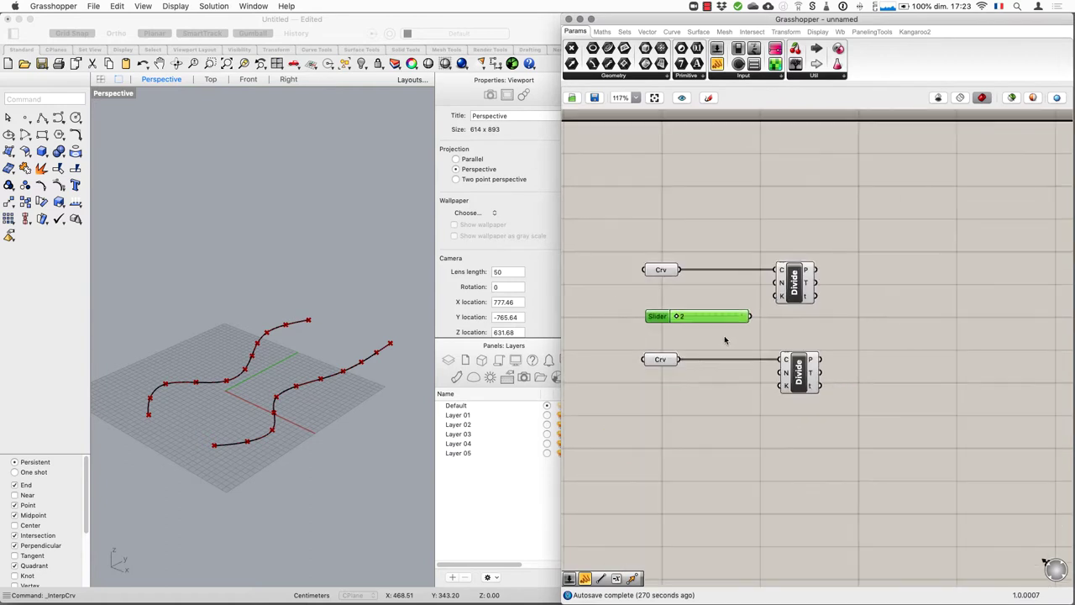
{"action": "left_click_drag", "start_coordinate": [664, 345], "coordinate": [638, 353]}
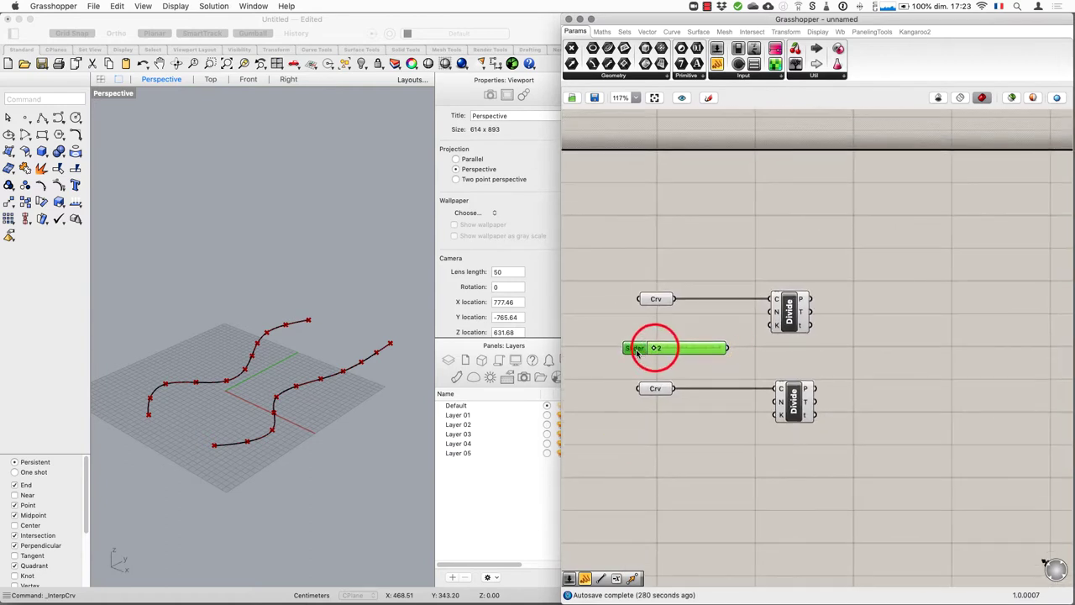
{"action": "left_click", "coordinate": [774, 314]}
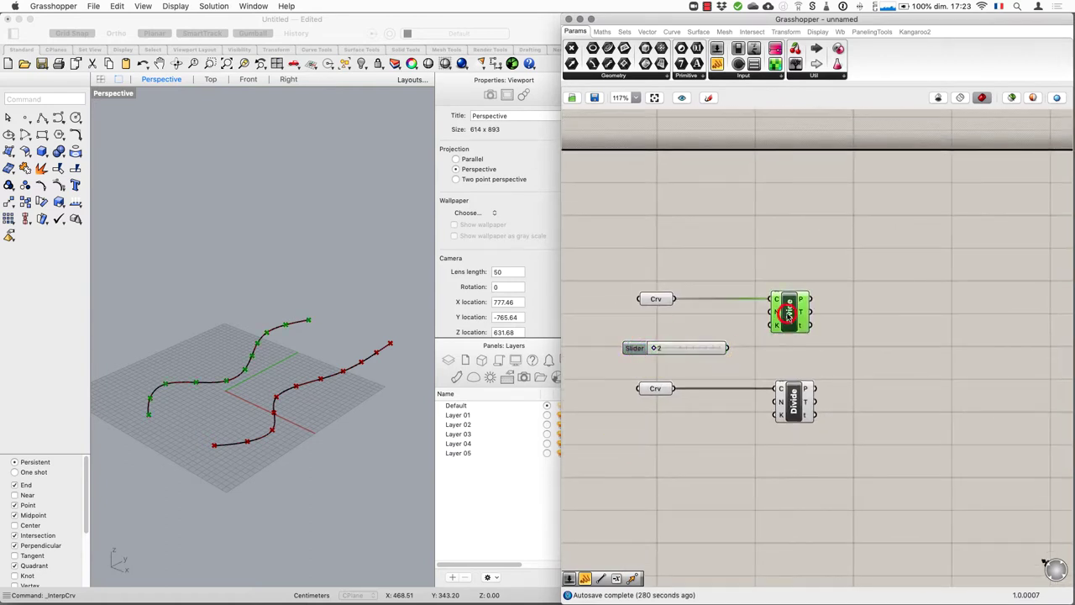
{"action": "left_click_drag", "start_coordinate": [728, 348], "coordinate": [775, 311]}
{"action": "left_click_drag", "start_coordinate": [730, 348], "coordinate": [776, 402]}
Set the count slider to 6 and align the lower Divide Curve component directly beneath the upper one
{"action": "left_click", "coordinate": [663, 361]}
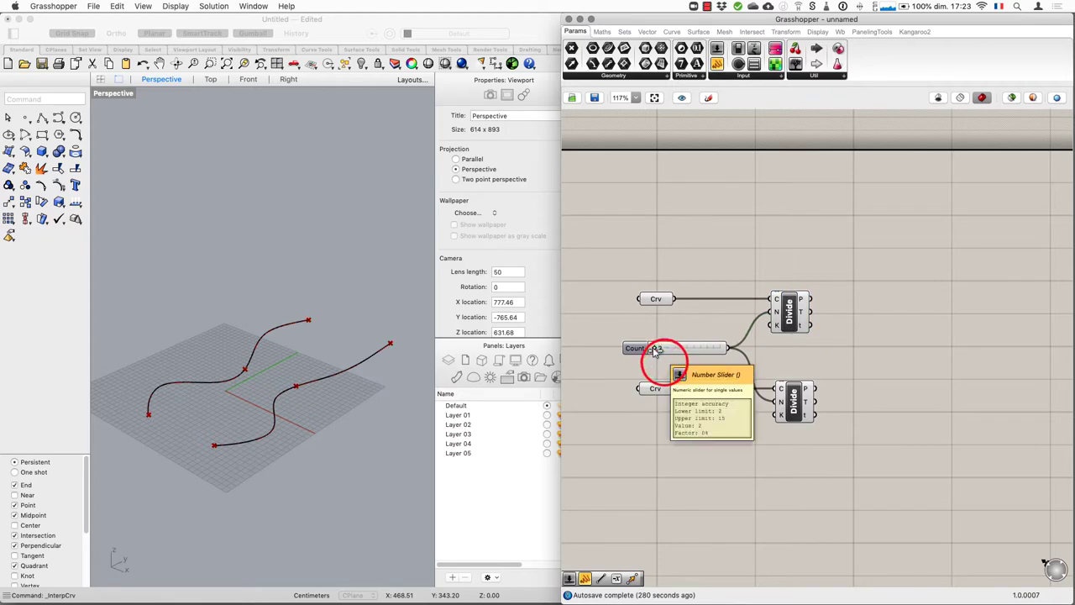
{"action": "mouse_move", "coordinate": [655, 351]}
{"action": "left_mouse_down"}
{"action": "mouse_move", "coordinate": [704, 350]}
{"action": "mouse_move", "coordinate": [660, 350]}
{"action": "mouse_move", "coordinate": [688, 349]}
{"action": "mouse_move", "coordinate": [665, 350]}
{"action": "mouse_move", "coordinate": [676, 350]}
{"action": "left_mouse_up"}
{"action": "left_click", "coordinate": [794, 388]}
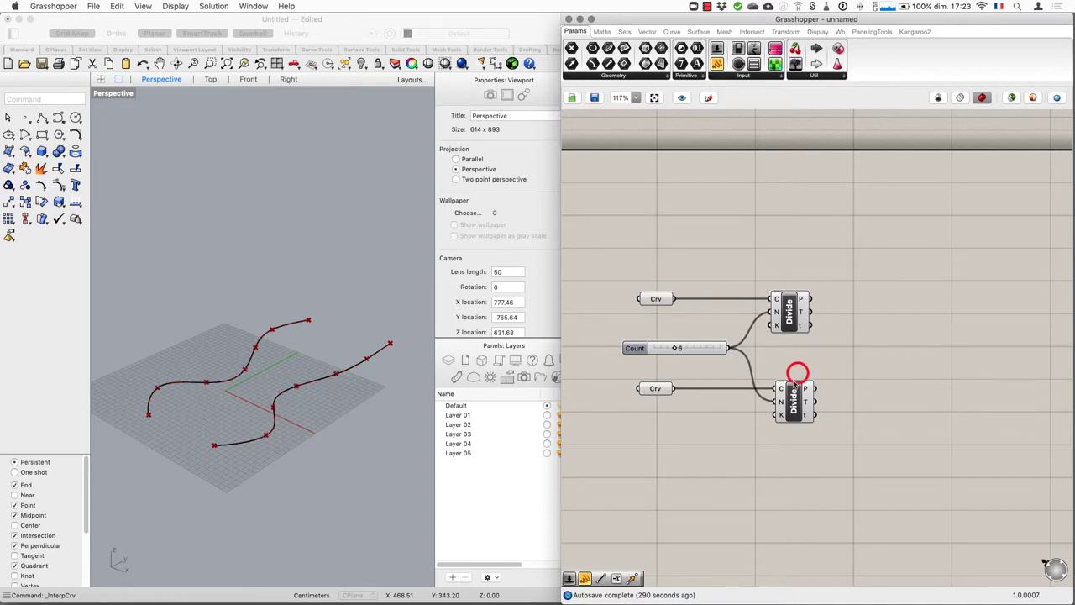
{"action": "scroll", "coordinate": [821, 314], "scroll_direction": "up", "scroll_amount": 1}
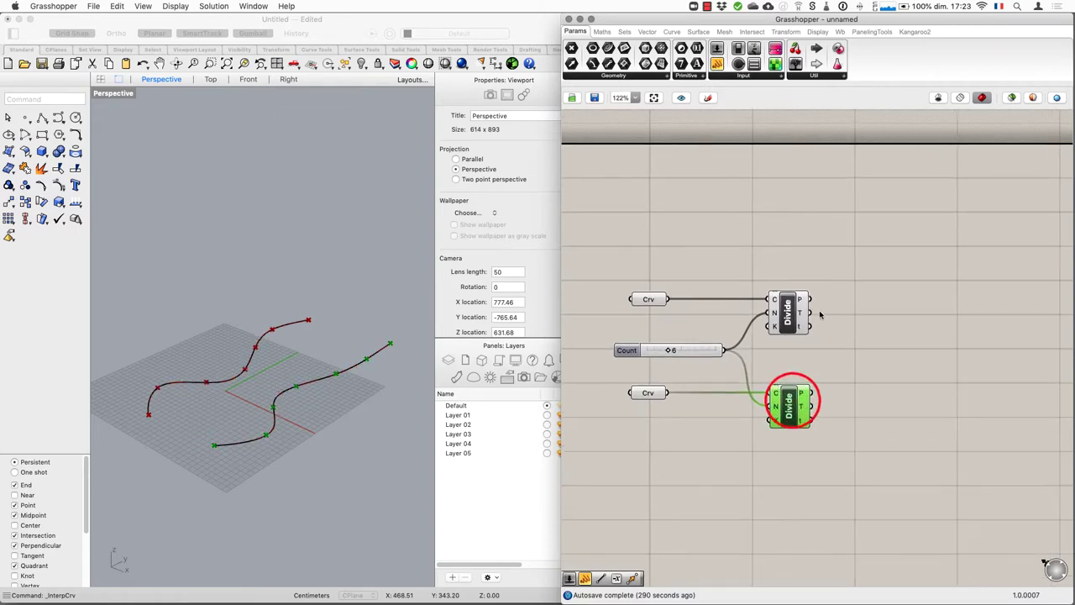
{"action": "left_click", "coordinate": [858, 270]}
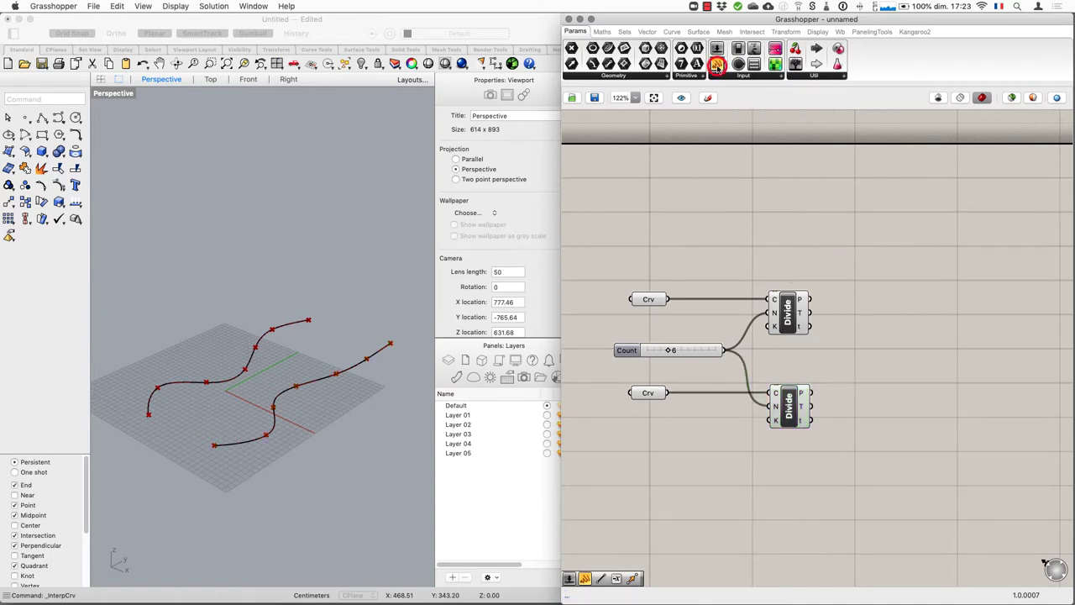
Add a Panel beside the upper Divide Curve, connect the points output to it, and enlarge it to fit the whole list
{"action": "mouse_move", "coordinate": [716, 63]}
{"action": "left_mouse_down"}
{"action": "mouse_move", "coordinate": [897, 294]}
{"action": "mouse_move", "coordinate": [907, 268]}
{"action": "left_mouse_up"}
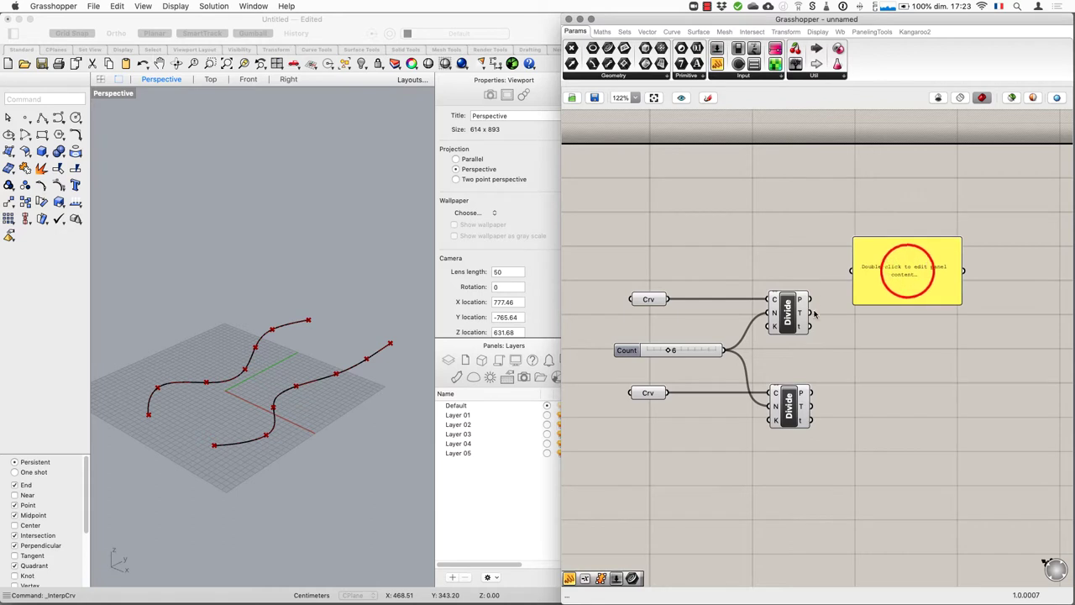
{"action": "mouse_move", "coordinate": [806, 299]}
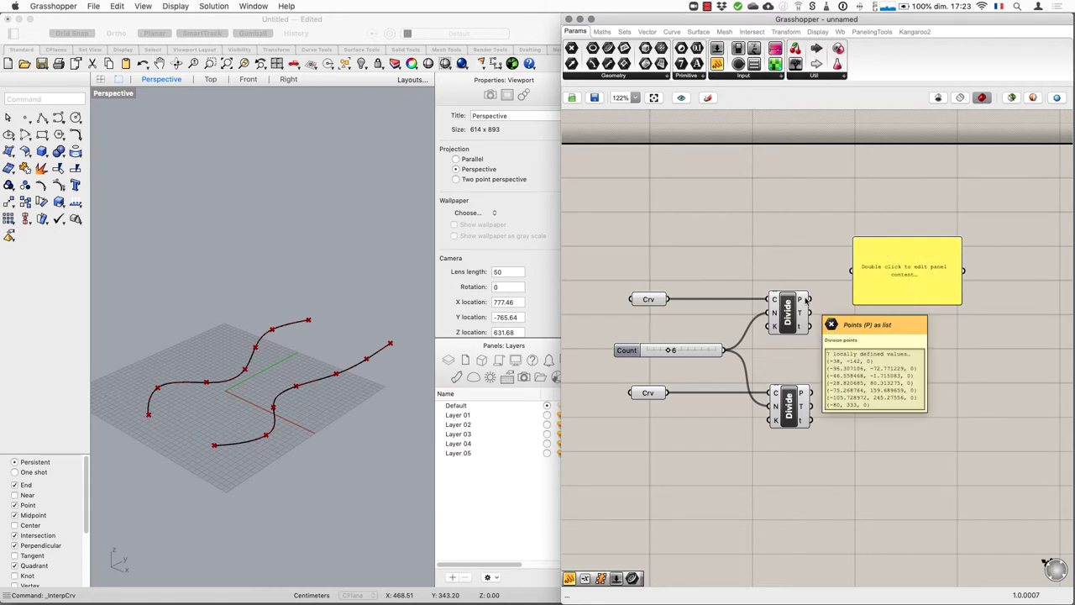
{"action": "mouse_move", "coordinate": [808, 299]}
{"action": "left_mouse_down"}
{"action": "mouse_move", "coordinate": [835, 294]}
{"action": "mouse_move", "coordinate": [852, 270]}
{"action": "left_mouse_up"}
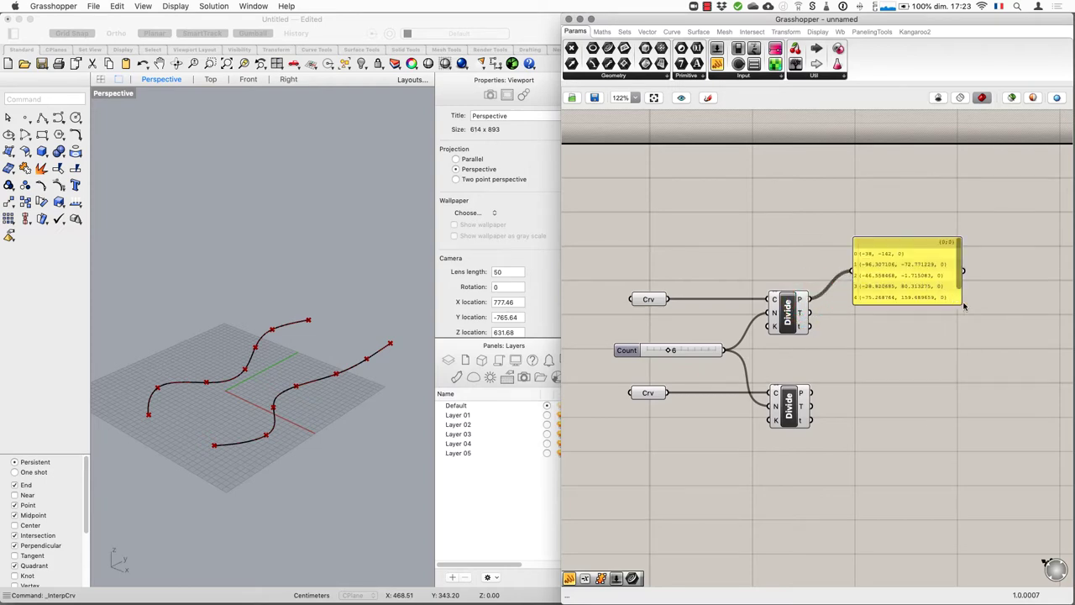
{"action": "left_click_drag", "start_coordinate": [963, 306], "coordinate": [1019, 344]}
{"action": "left_click_drag", "start_coordinate": [960, 302], "coordinate": [1029, 379]}
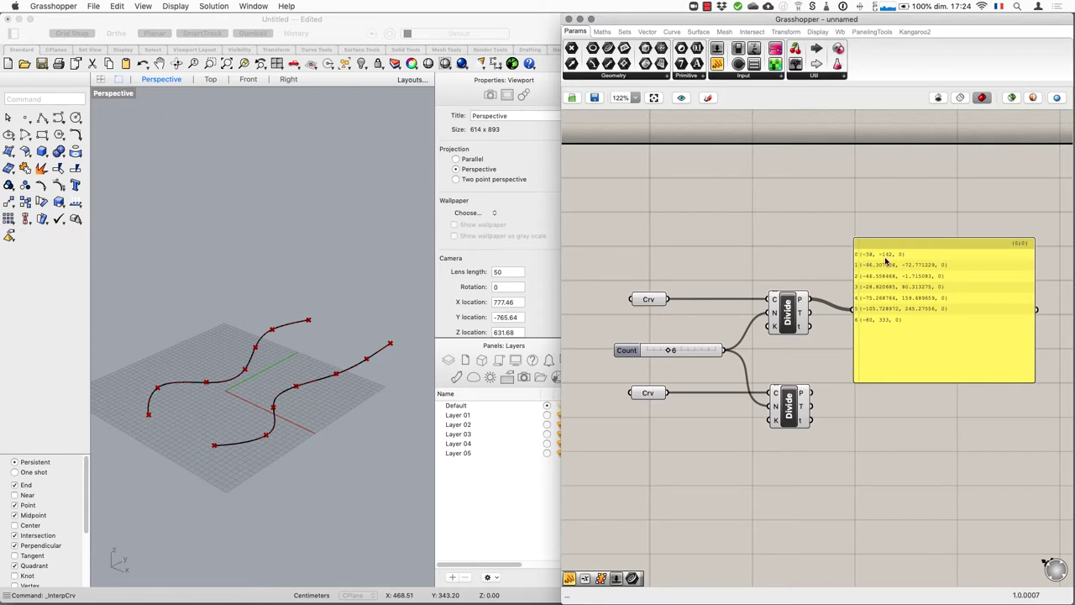
Feed the upper Divide Curve's tangents output into the panel in place of the points, and select the panel
{"action": "mouse_move", "coordinate": [802, 317]}
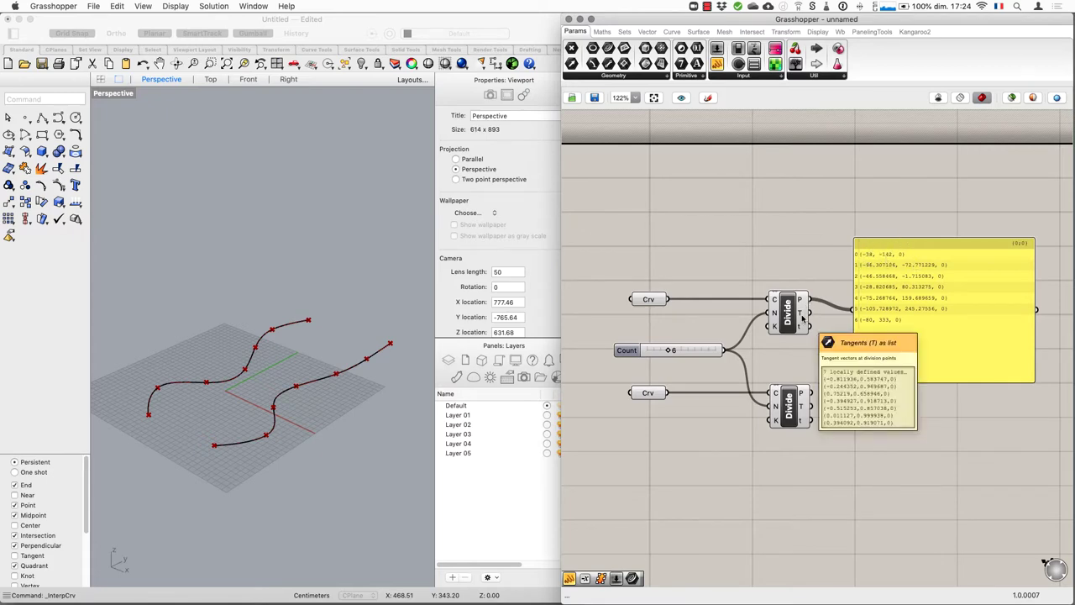
{"action": "left_click_drag", "start_coordinate": [802, 316], "coordinate": [851, 310]}
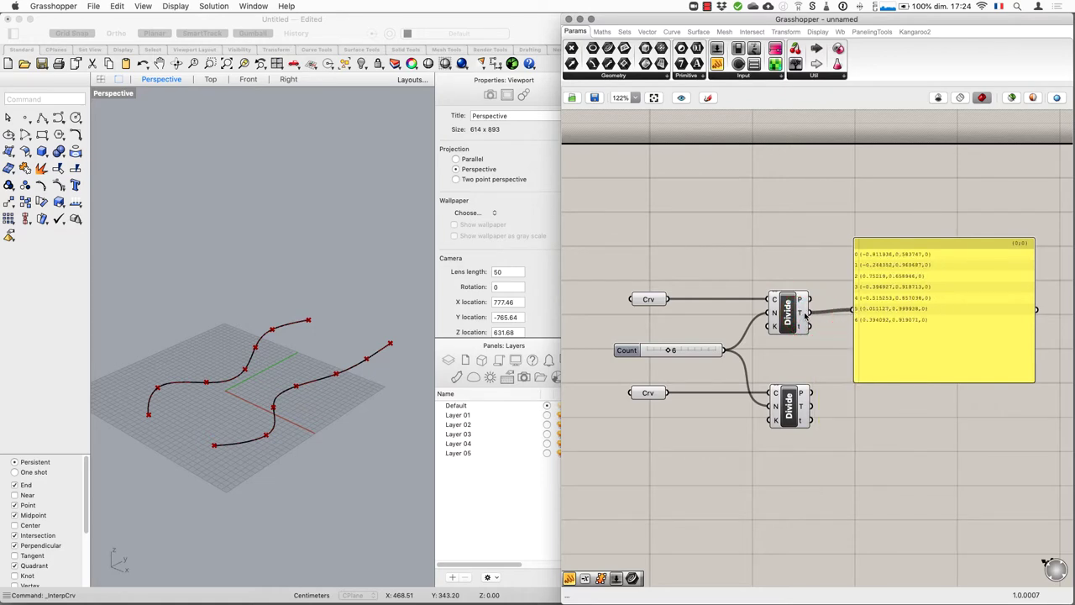
{"action": "mouse_move", "coordinate": [805, 315]}
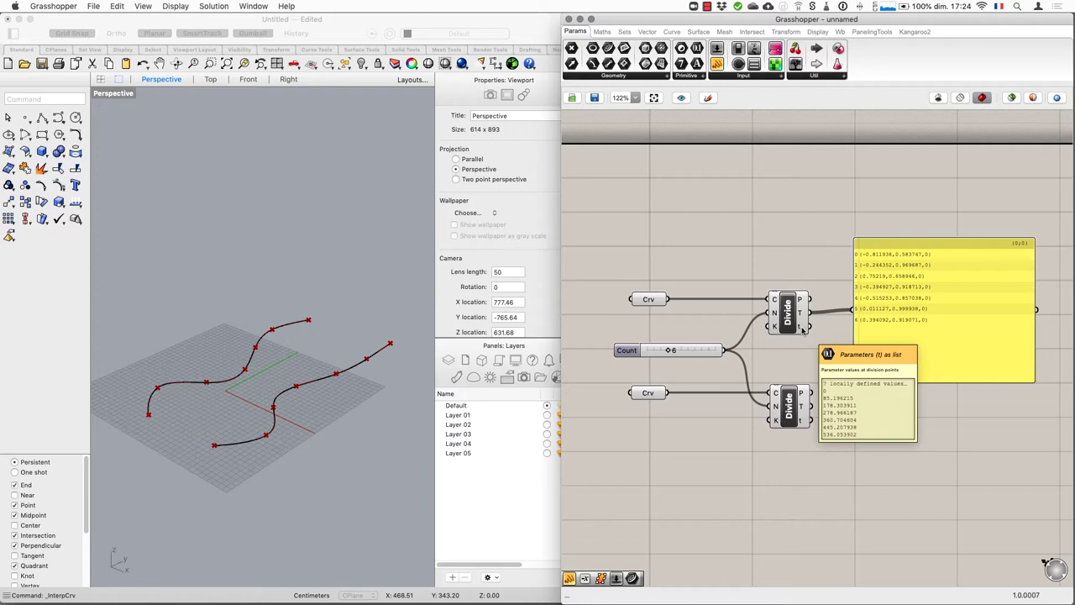
{"action": "left_click", "coordinate": [917, 291]}
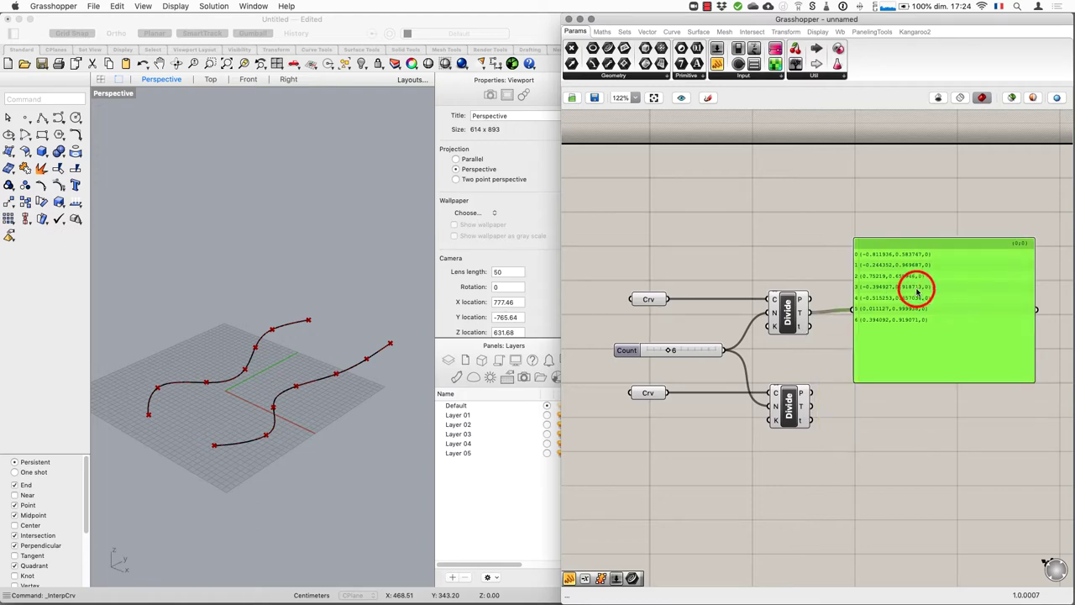
Delete the panel and add a Line component beside the two Divide Curve components, midway between them
{"action": "key", "text": "Delete"}
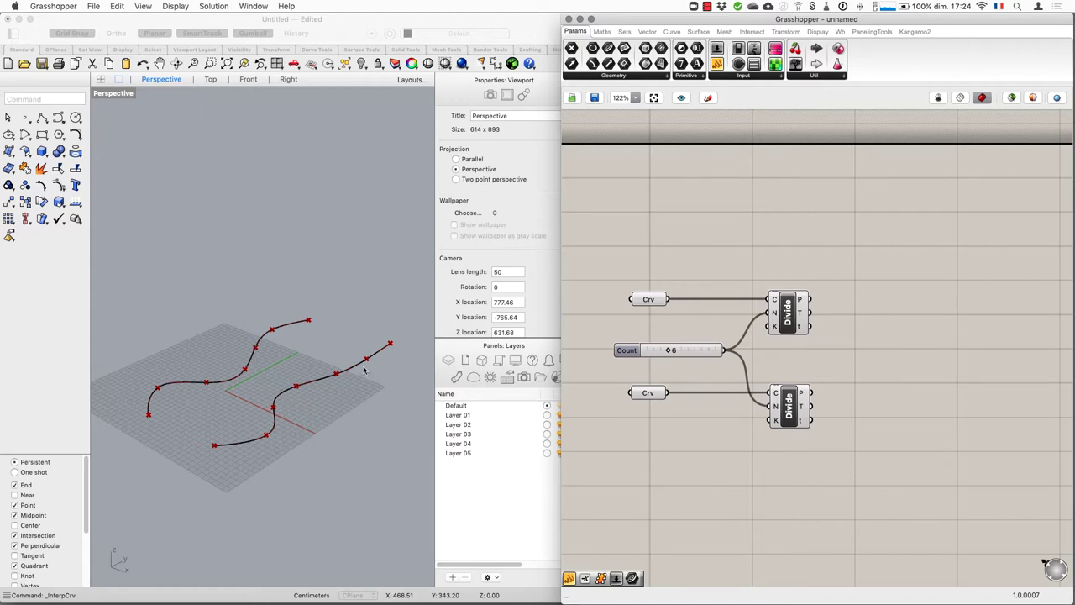
{"action": "left_click", "coordinate": [643, 211]}
{"action": "left_click", "coordinate": [679, 33]}
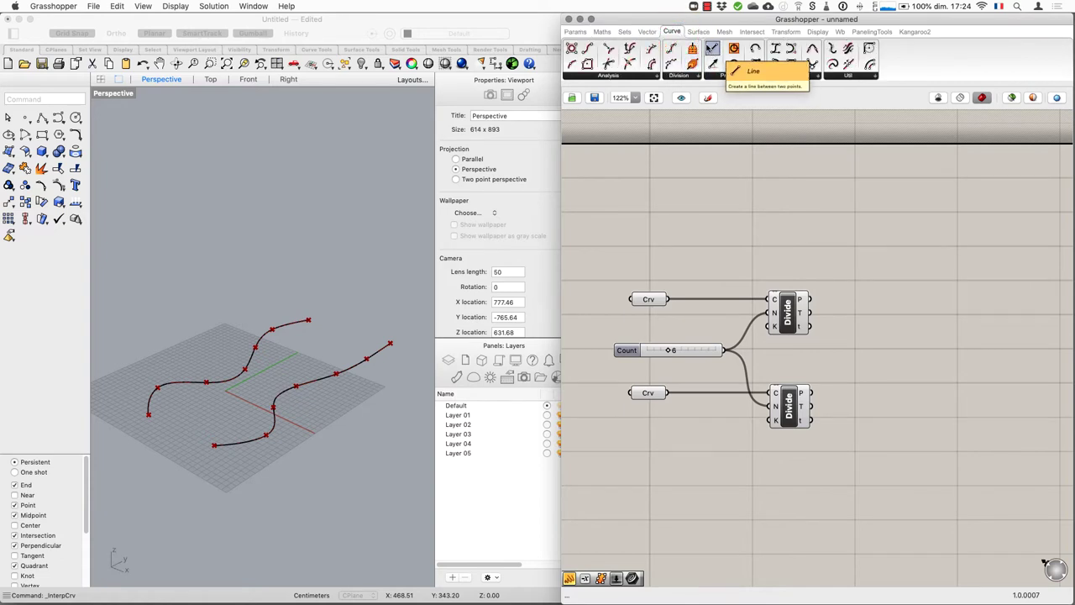
{"action": "left_click_drag", "start_coordinate": [713, 51], "coordinate": [911, 354]}
{"action": "scroll", "coordinate": [907, 347], "scroll_direction": "up", "scroll_amount": 3}
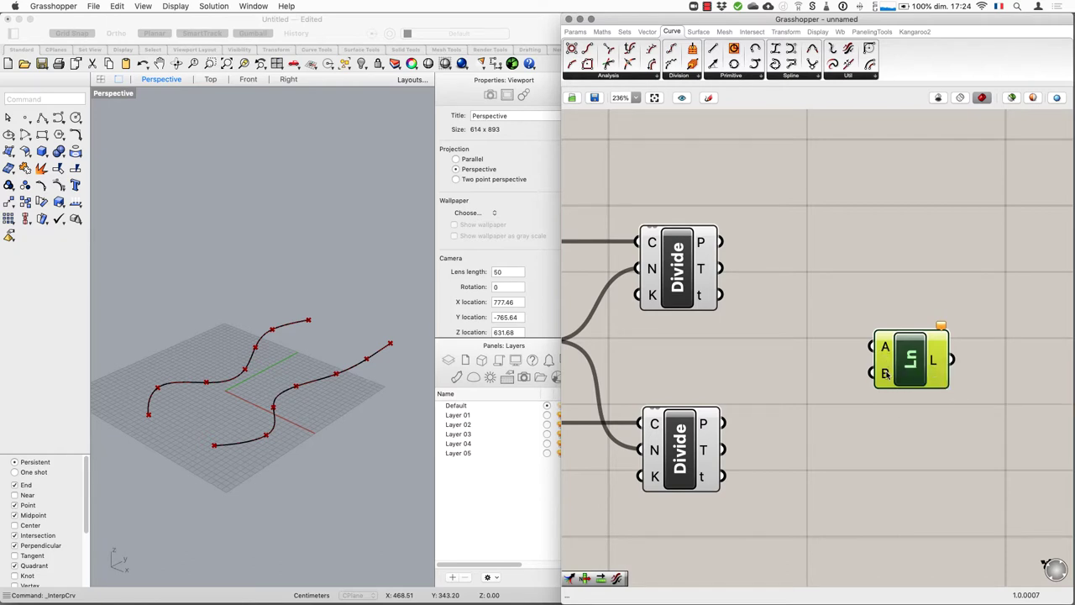
Connect the upper Divide Curve's points to the Line's start input and the lower one's points to its end input
{"action": "scroll", "coordinate": [884, 373], "scroll_direction": "down", "scroll_amount": 3}
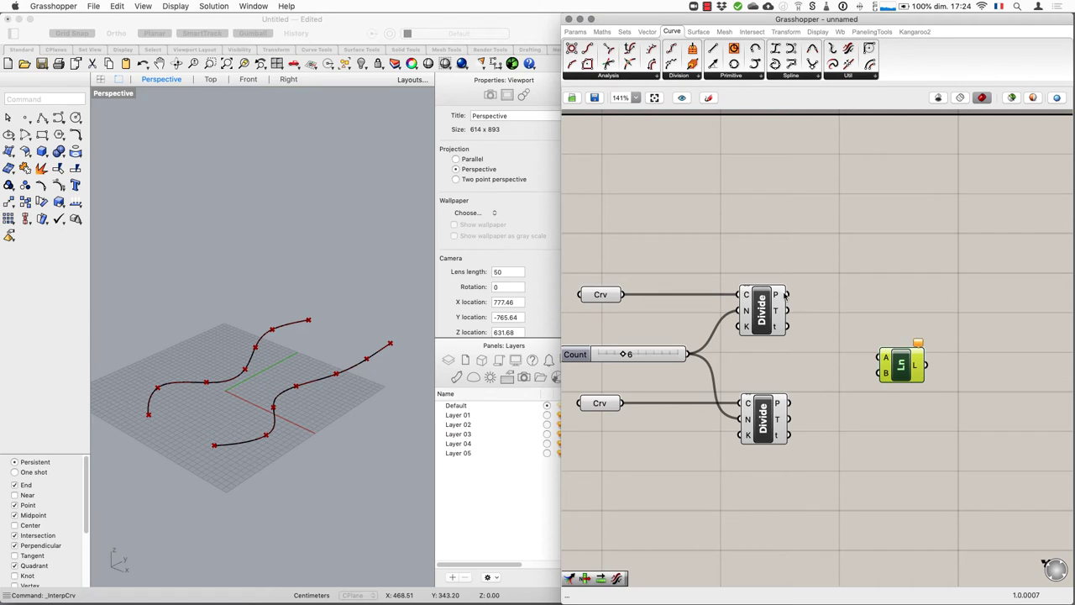
{"action": "left_click_drag", "start_coordinate": [783, 295], "coordinate": [847, 348]}
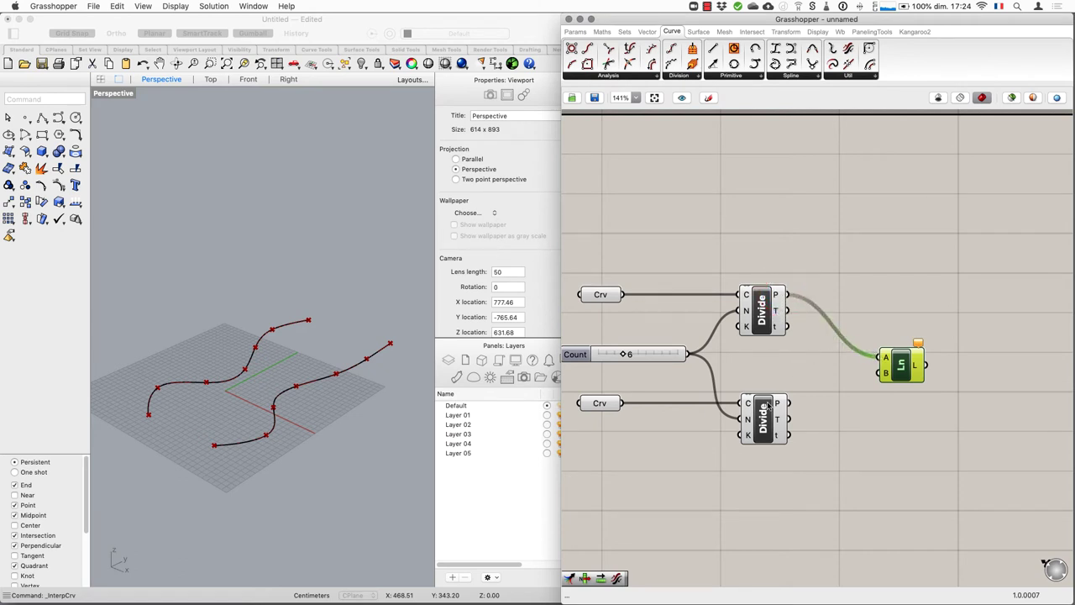
{"action": "left_click_drag", "start_coordinate": [785, 402], "coordinate": [881, 372]}
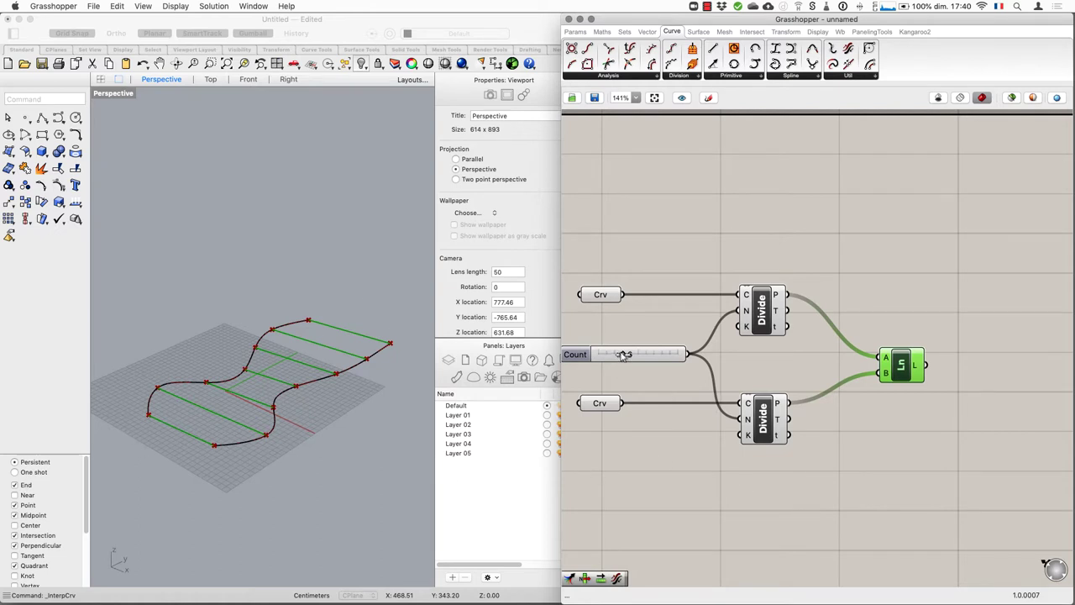
Set the count slider to 7 and shift the Line component slightly upward
{"action": "mouse_move", "coordinate": [625, 354]}
{"action": "left_mouse_down"}
{"action": "mouse_move", "coordinate": [608, 354]}
{"action": "mouse_move", "coordinate": [643, 352]}
{"action": "mouse_move", "coordinate": [632, 354]}
{"action": "left_mouse_up"}
{"action": "left_click", "coordinate": [844, 256]}
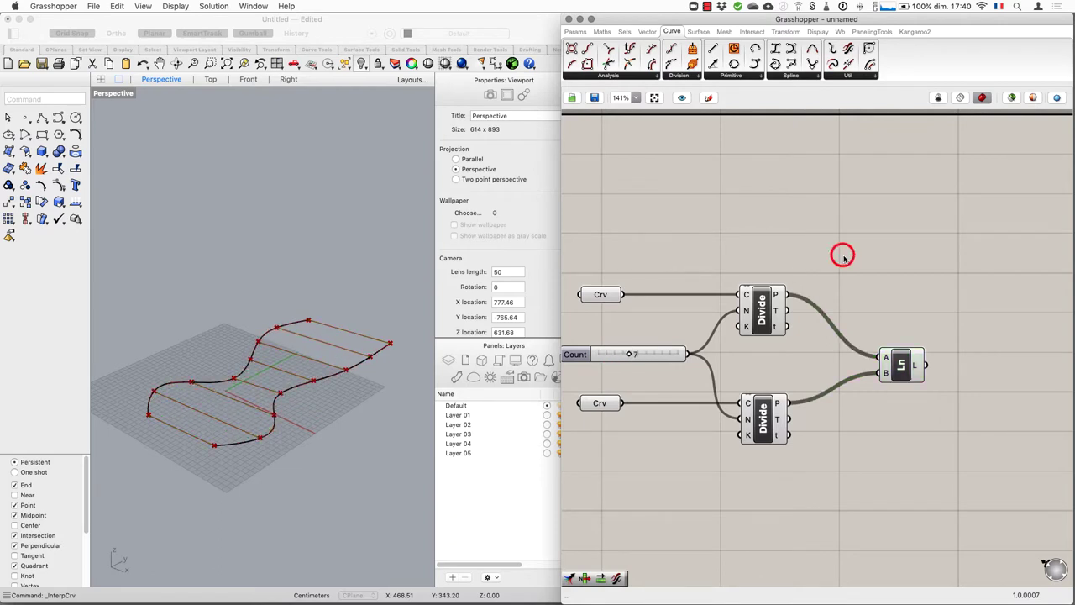
{"action": "left_click", "coordinate": [887, 359]}
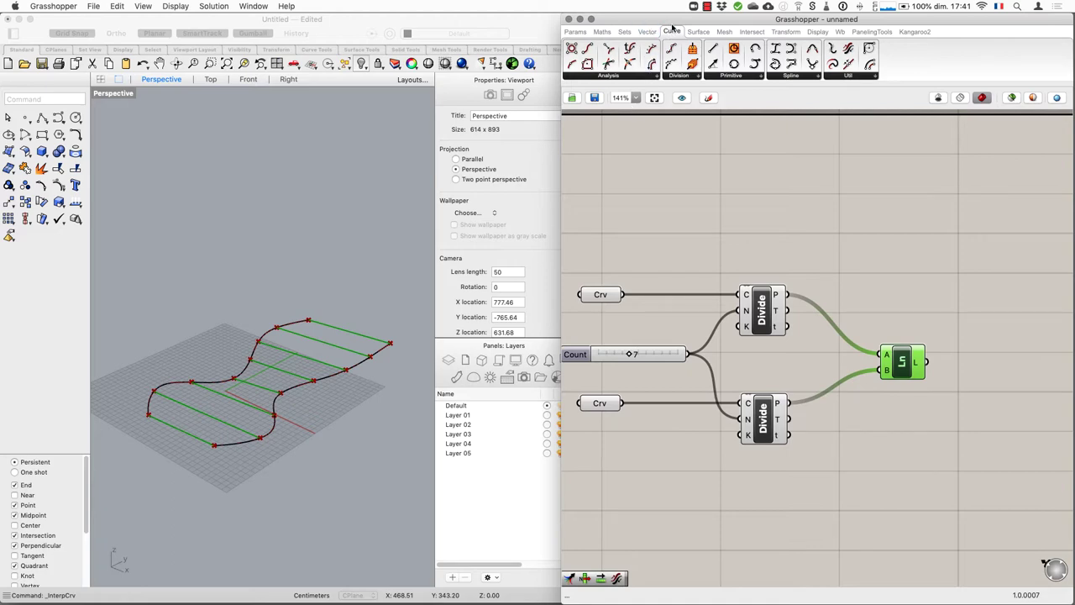
Add a Point On Curve component beside the Line component and connect the line output to it
{"action": "left_click", "coordinate": [658, 76]}
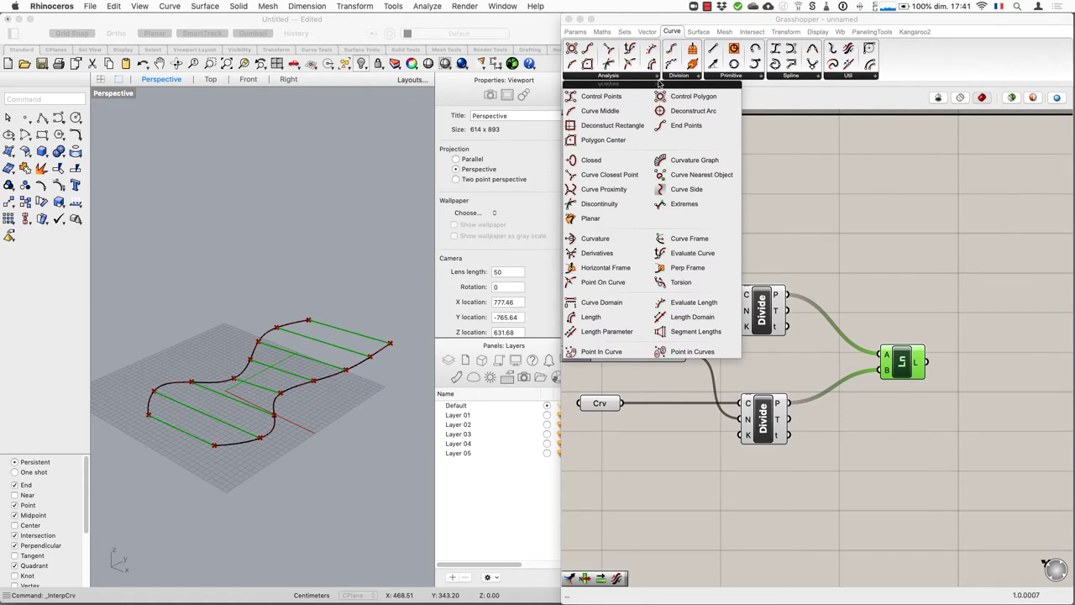
{"action": "left_click", "coordinate": [617, 283]}
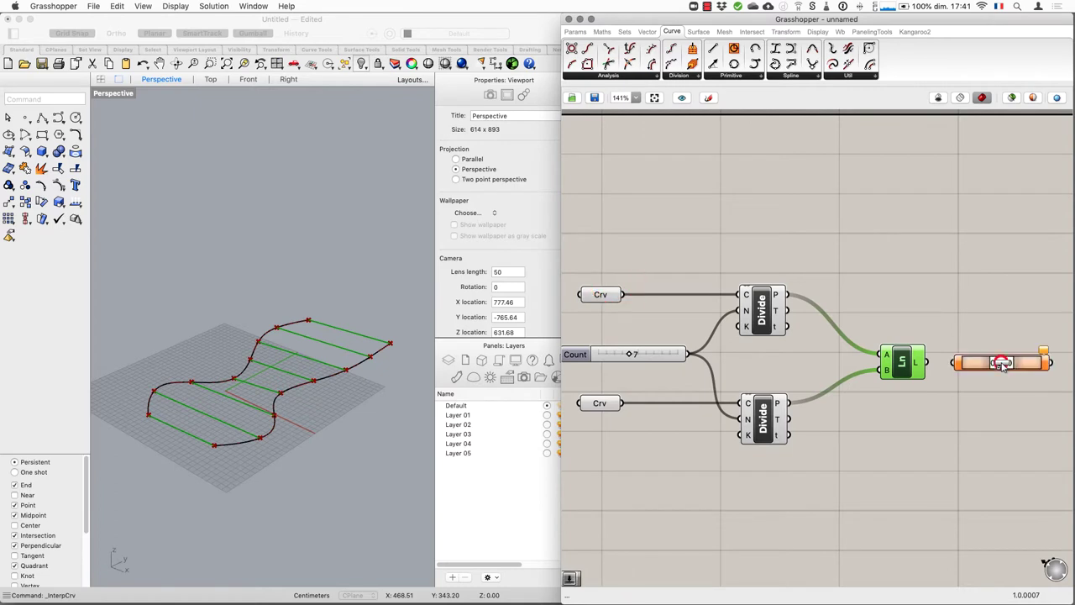
{"action": "left_click", "coordinate": [1001, 362]}
{"action": "scroll", "coordinate": [958, 312], "scroll_direction": "right", "scroll_amount": 5}
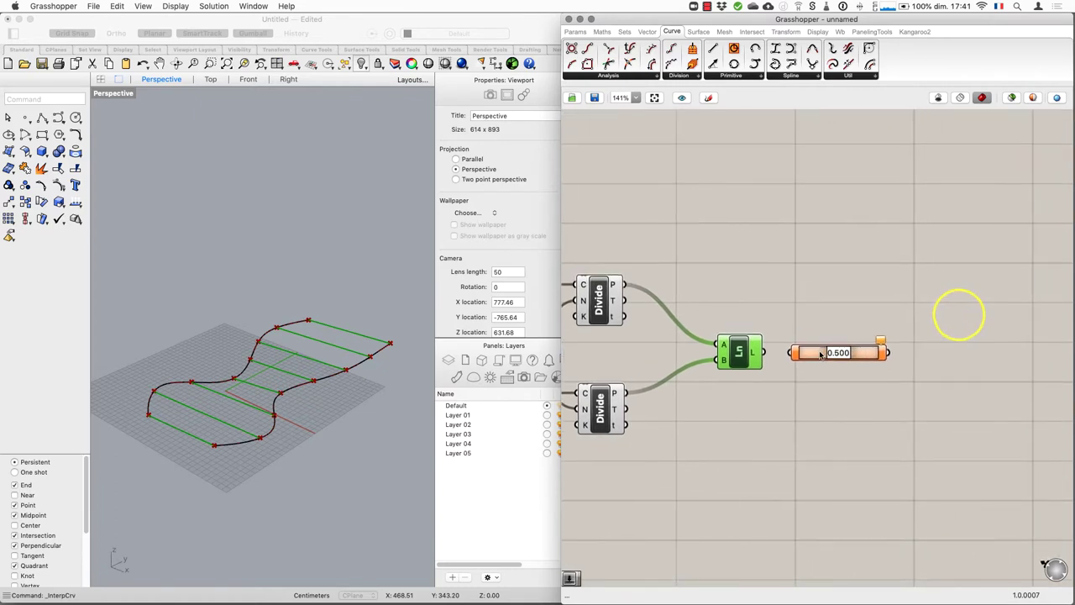
{"action": "left_click_drag", "start_coordinate": [820, 353], "coordinate": [762, 352]}
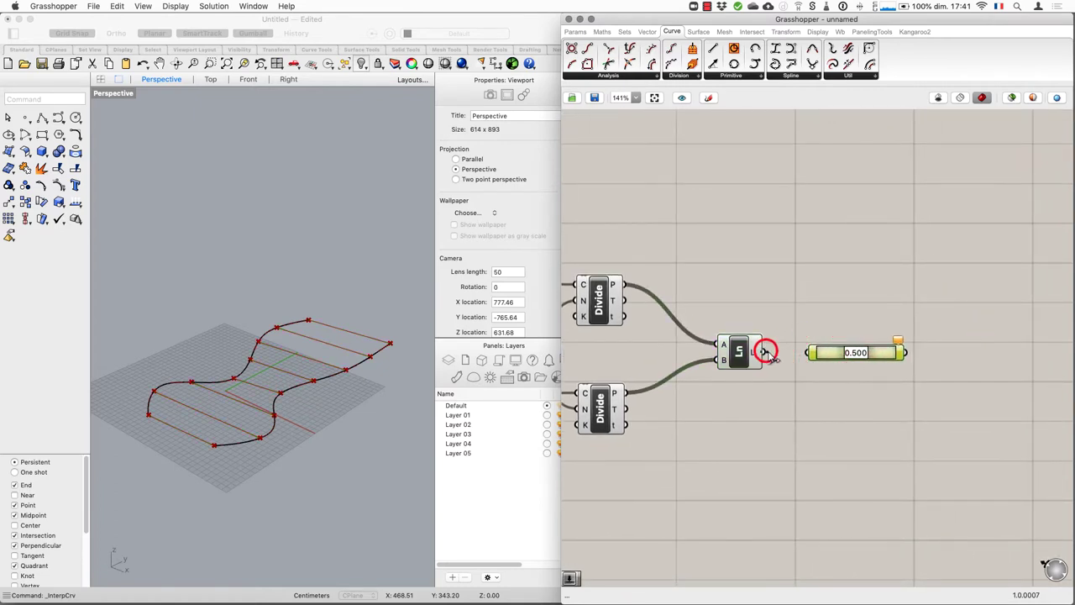
{"action": "left_click", "coordinate": [811, 368]}
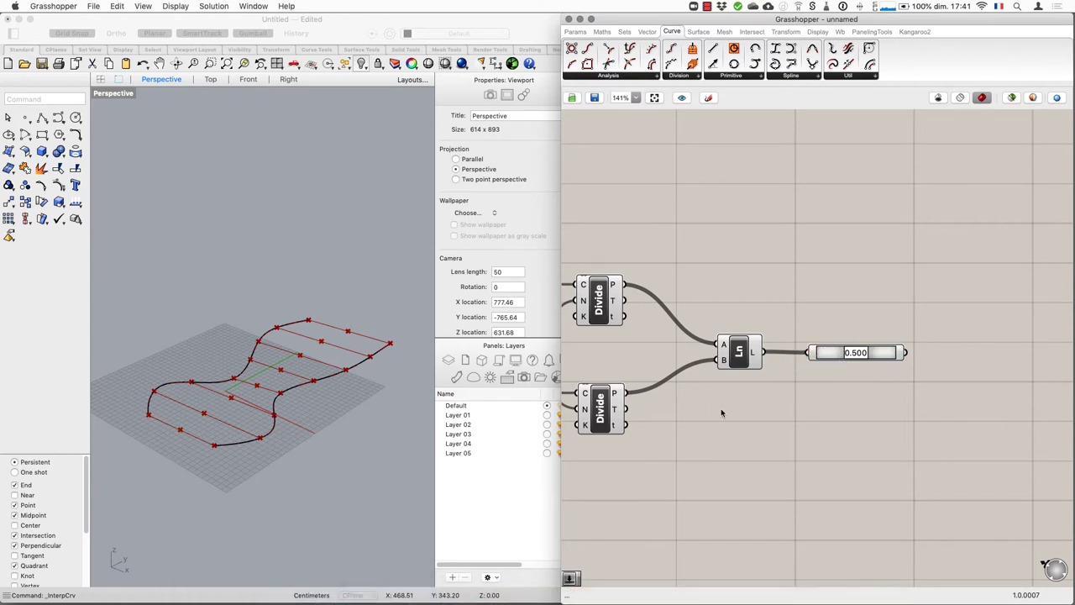
Try the Point On Curve parameter at 0.389, and reset it to 1/2 (mid)
{"action": "left_click", "coordinate": [855, 353]}
{"action": "mouse_move", "coordinate": [861, 356]}
{"action": "left_mouse_down"}
{"action": "mouse_move", "coordinate": [879, 363]}
{"action": "mouse_move", "coordinate": [835, 363]}
{"action": "mouse_move", "coordinate": [874, 361]}
{"action": "mouse_move", "coordinate": [856, 362]}
{"action": "left_mouse_up"}
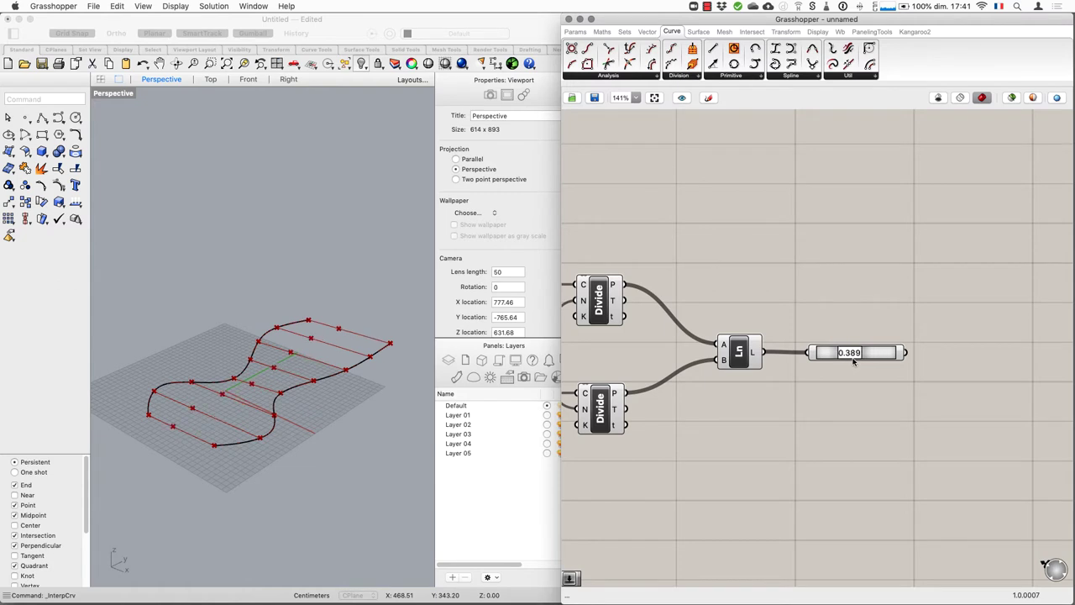
{"action": "right_click", "coordinate": [874, 356]}
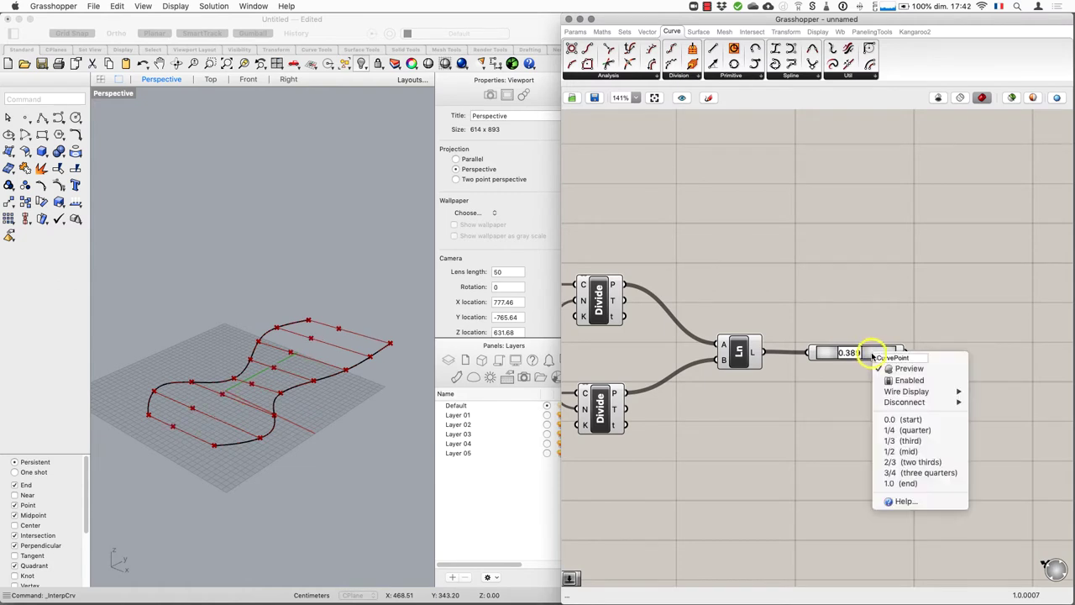
{"action": "left_click", "coordinate": [901, 452]}
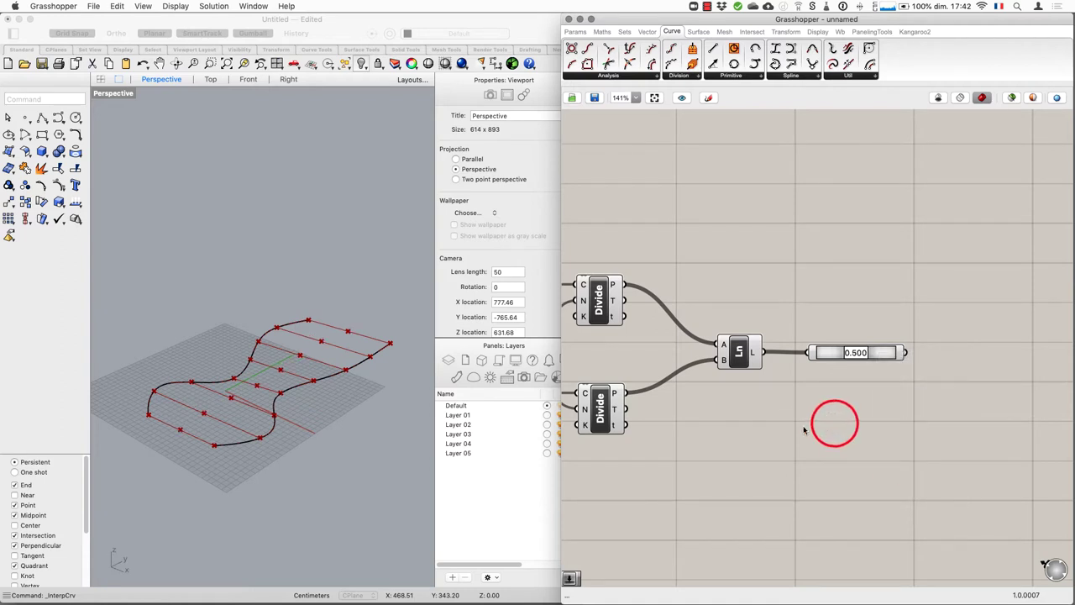
Examine the Point On Curve coordinates in a temporary enlarged Panel fed by its output, and delete the panel
{"action": "right_click_drag", "start_coordinate": [922, 355], "coordinate": [845, 346]}
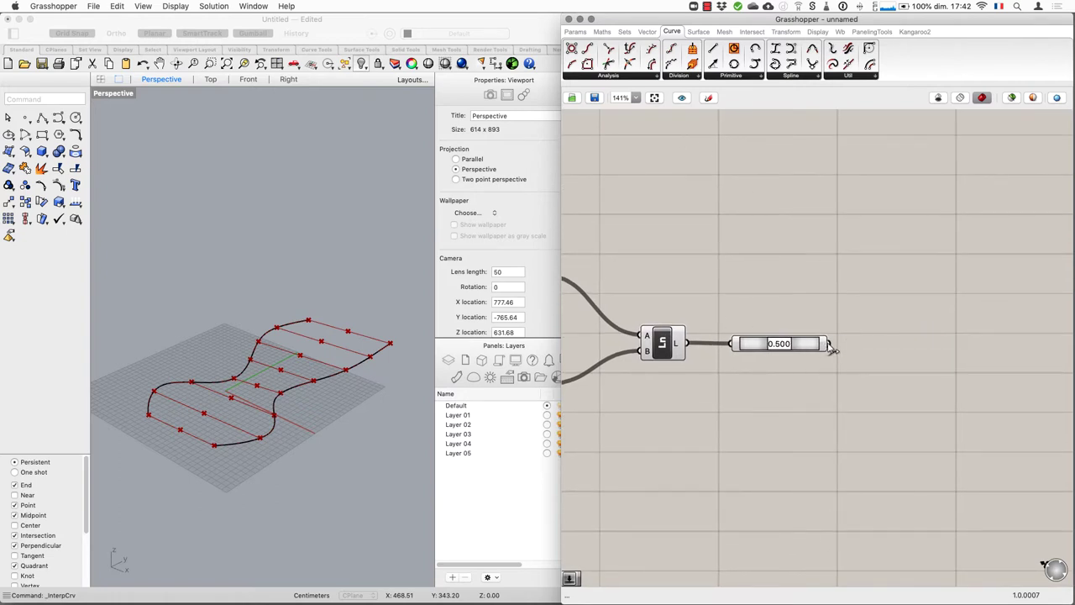
{"action": "double_click", "coordinate": [876, 262]}
{"action": "type", "text": "panel"}
{"action": "key", "text": "Return"}
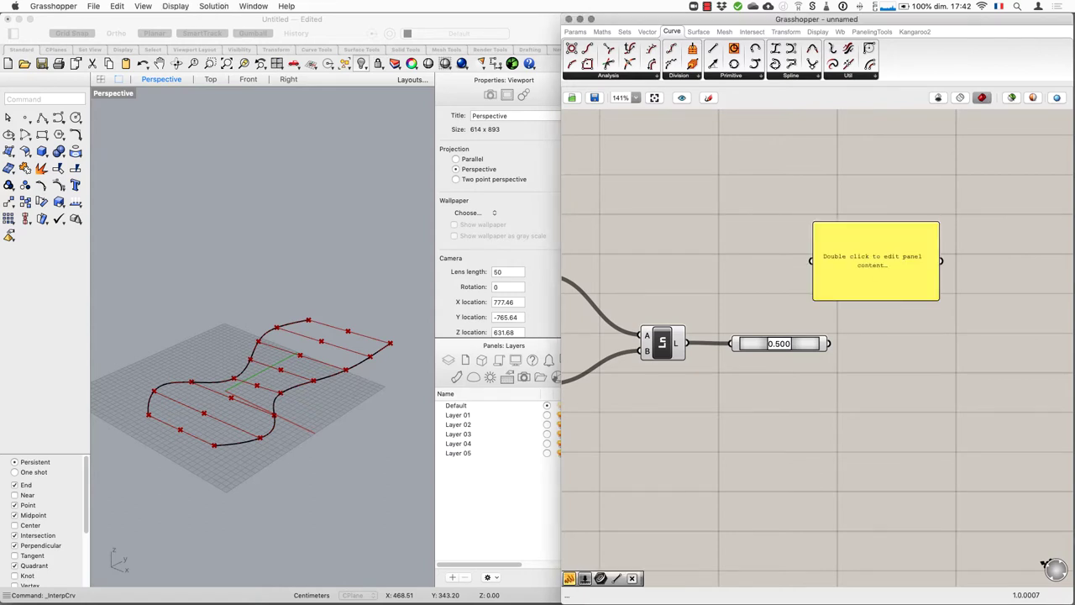
{"action": "left_click_drag", "start_coordinate": [865, 268], "coordinate": [828, 344]}
{"action": "left_click_drag", "start_coordinate": [942, 264], "coordinate": [890, 233]}
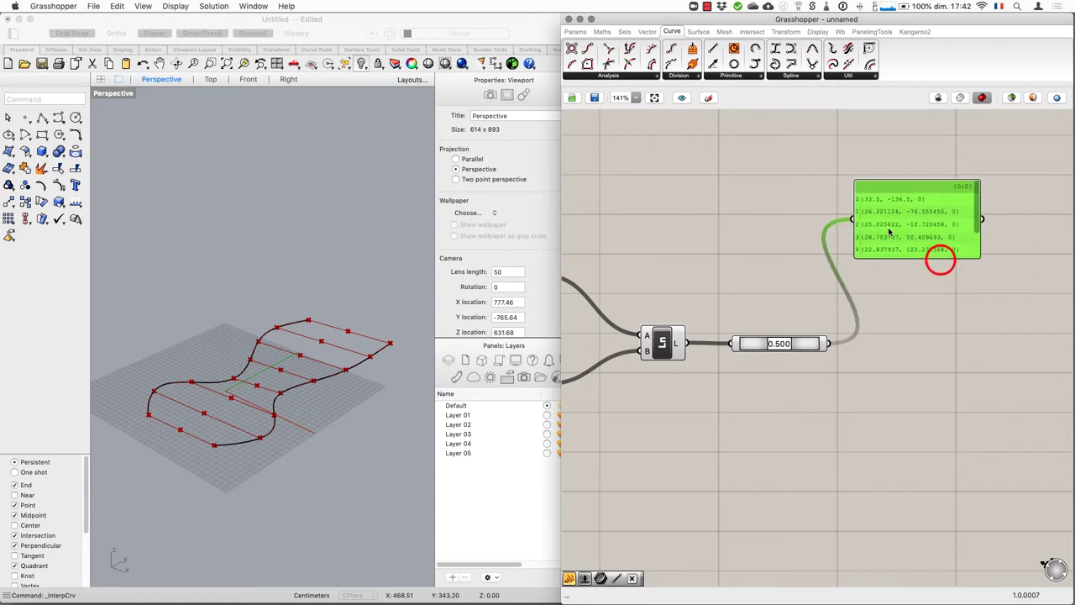
{"action": "left_click_drag", "start_coordinate": [977, 257], "coordinate": [1005, 322]}
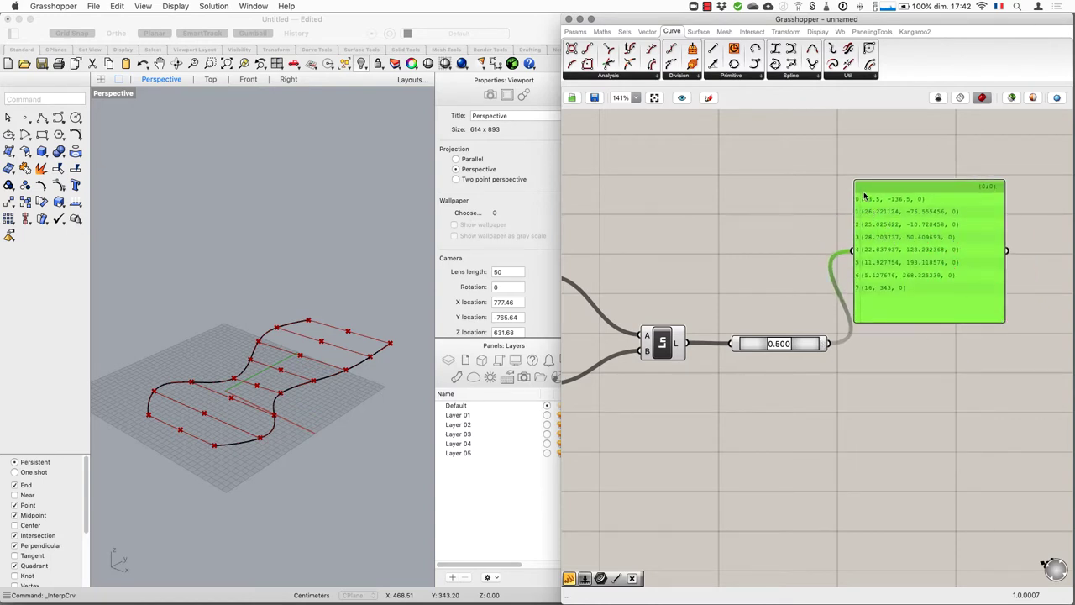
{"action": "left_click", "coordinate": [960, 250]}
{"action": "key", "text": "Delete"}
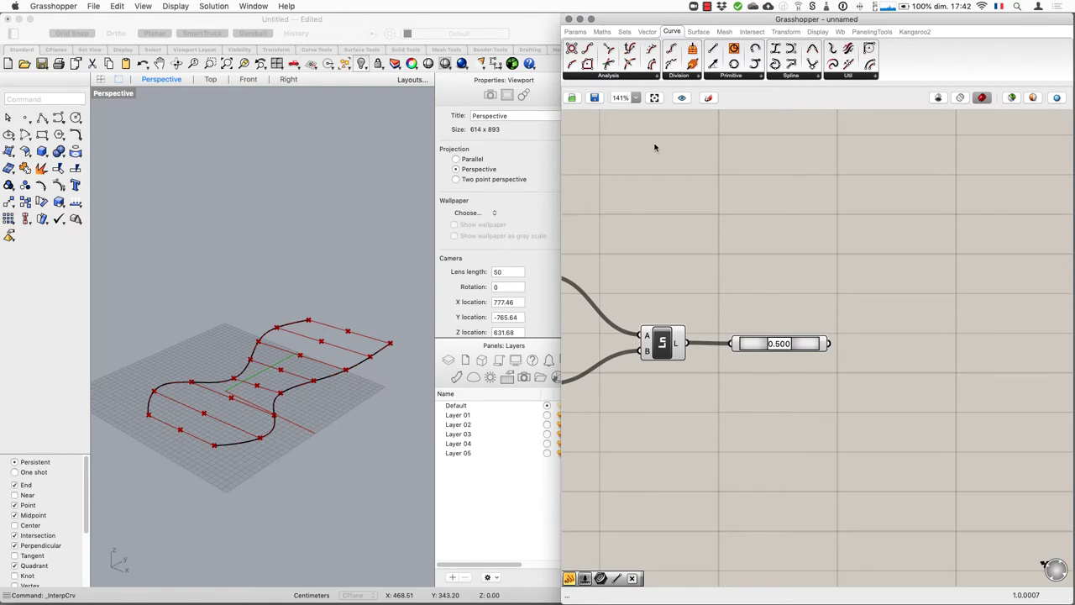
Add a Unit Z vector component below the Point On Curve component
{"action": "left_click", "coordinate": [647, 32]}
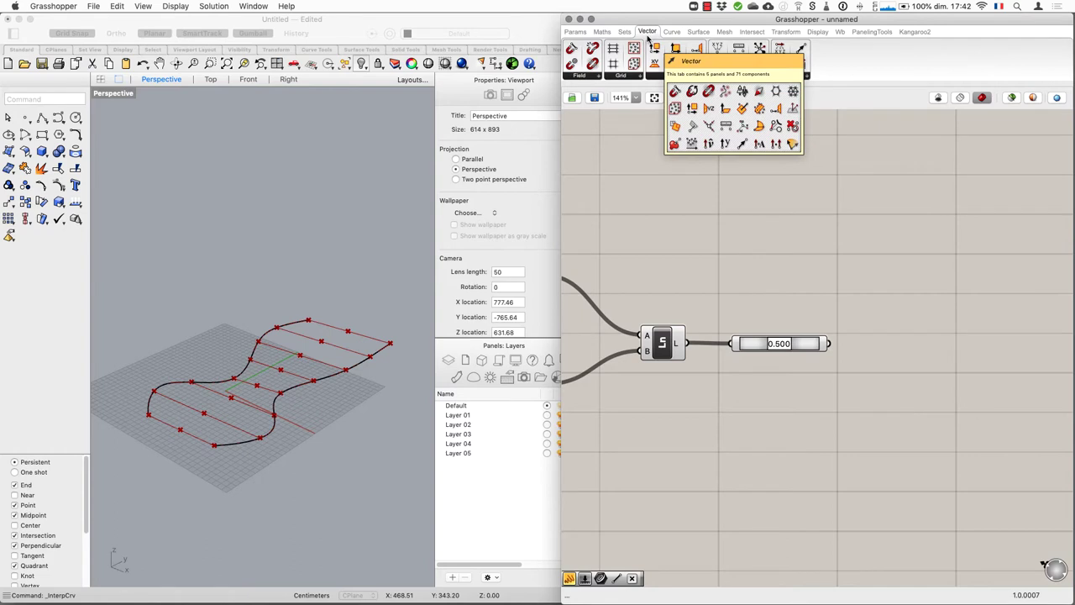
{"action": "left_click", "coordinate": [802, 76]}
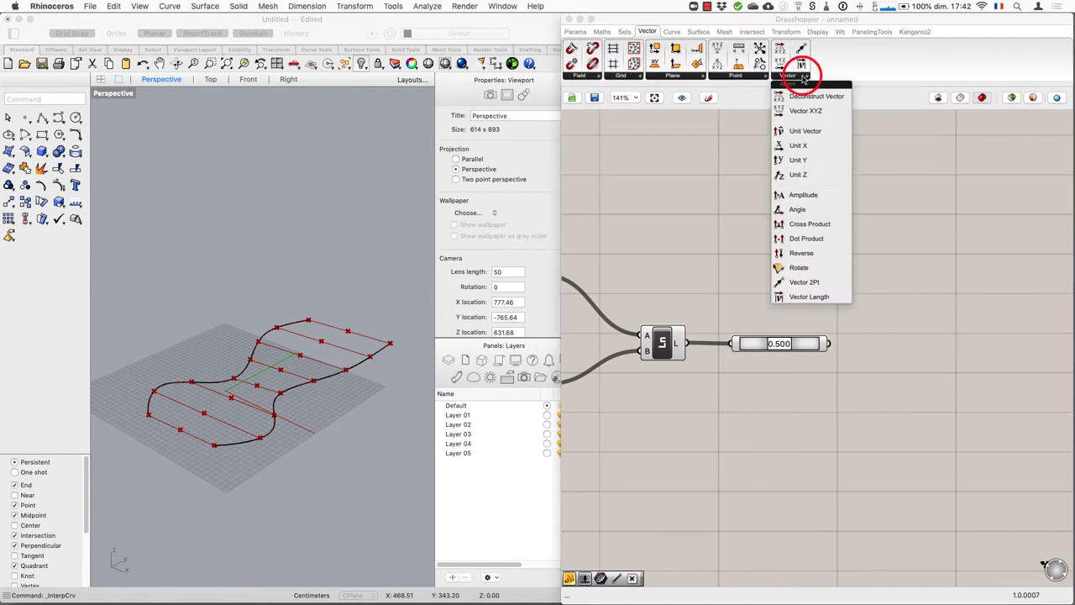
{"action": "left_click", "coordinate": [809, 175]}
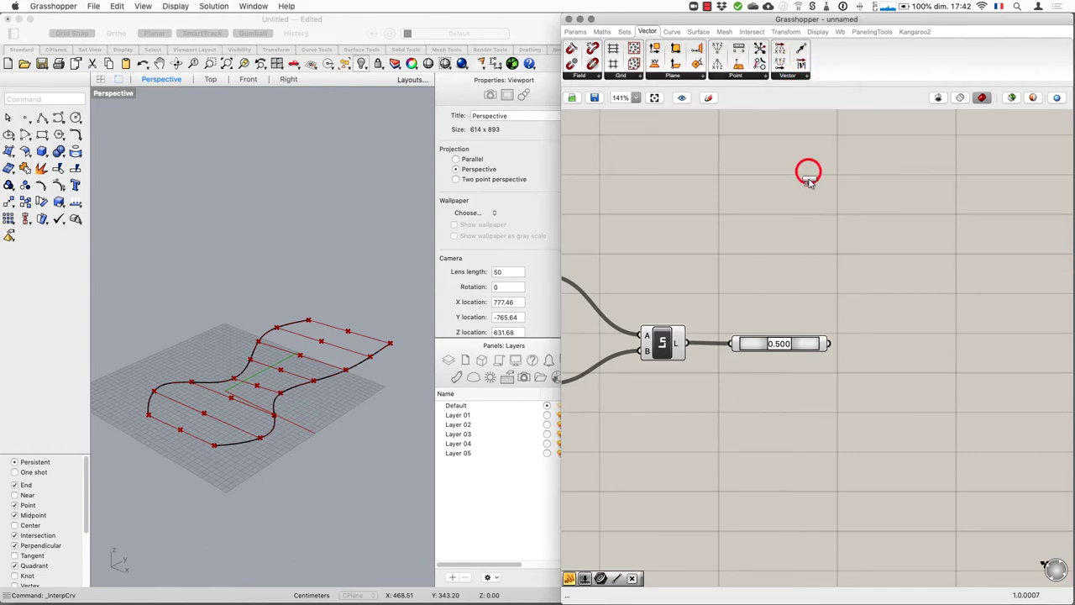
{"action": "left_click", "coordinate": [811, 435]}
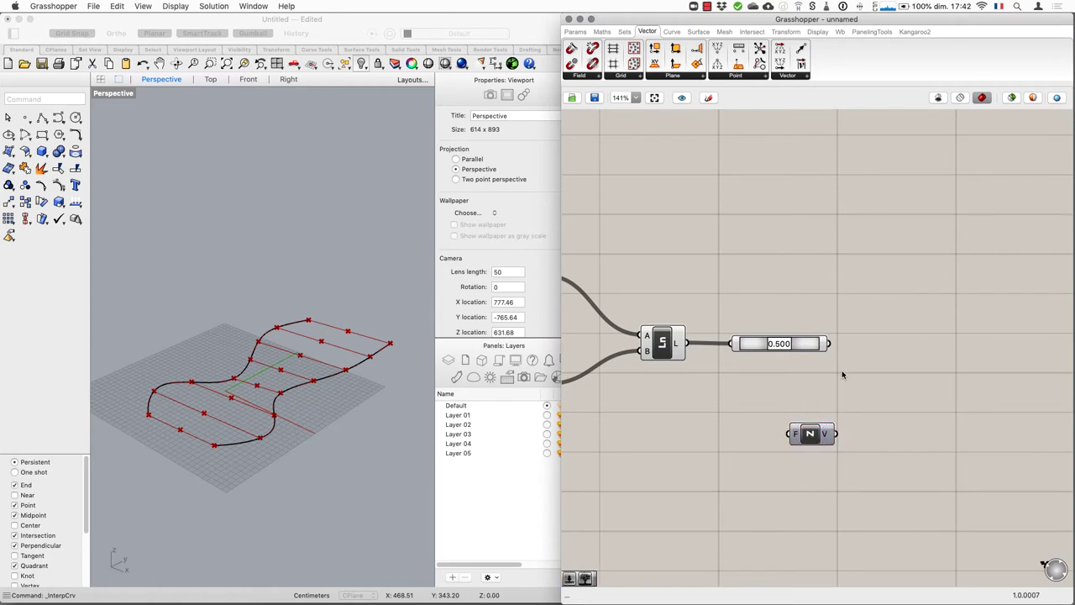
Add a Move component beyond Point On Curve and connect the midpoints to its geometry input
{"action": "left_click", "coordinate": [785, 32]}
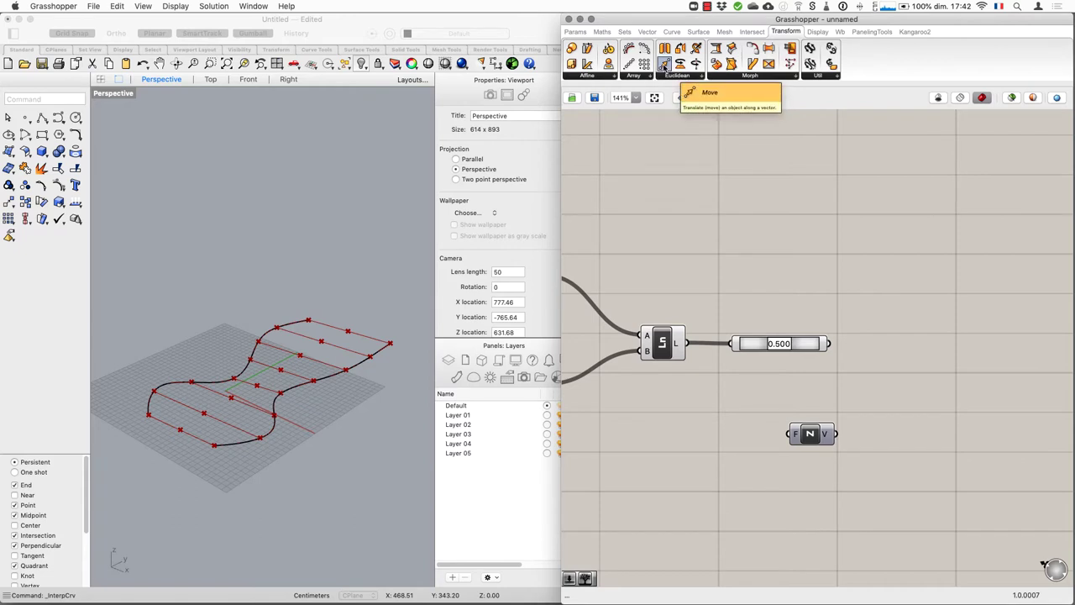
{"action": "left_click", "coordinate": [664, 66]}
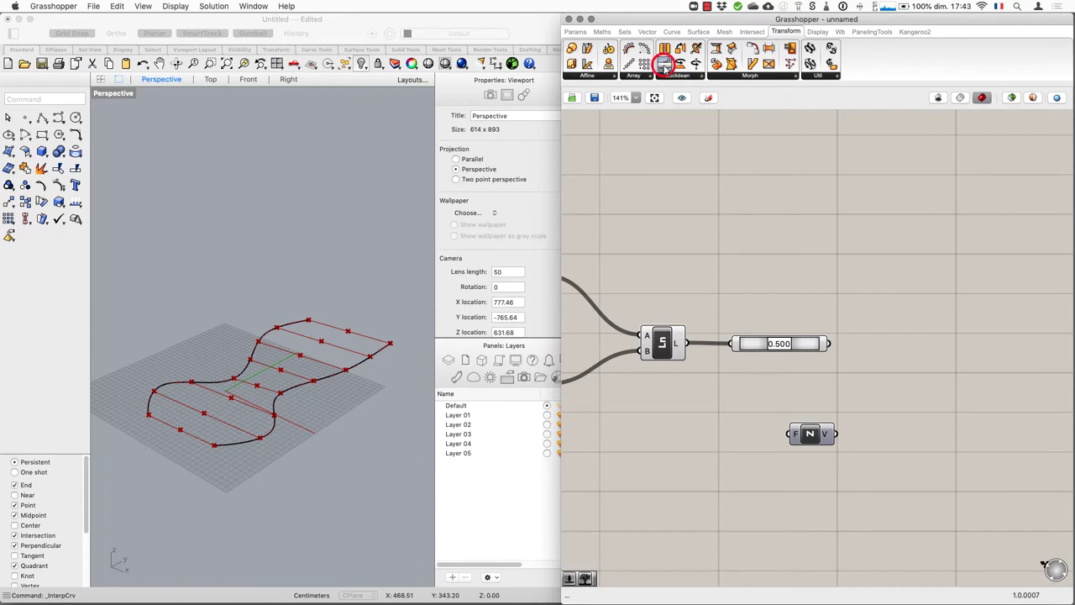
{"action": "left_click", "coordinate": [918, 357]}
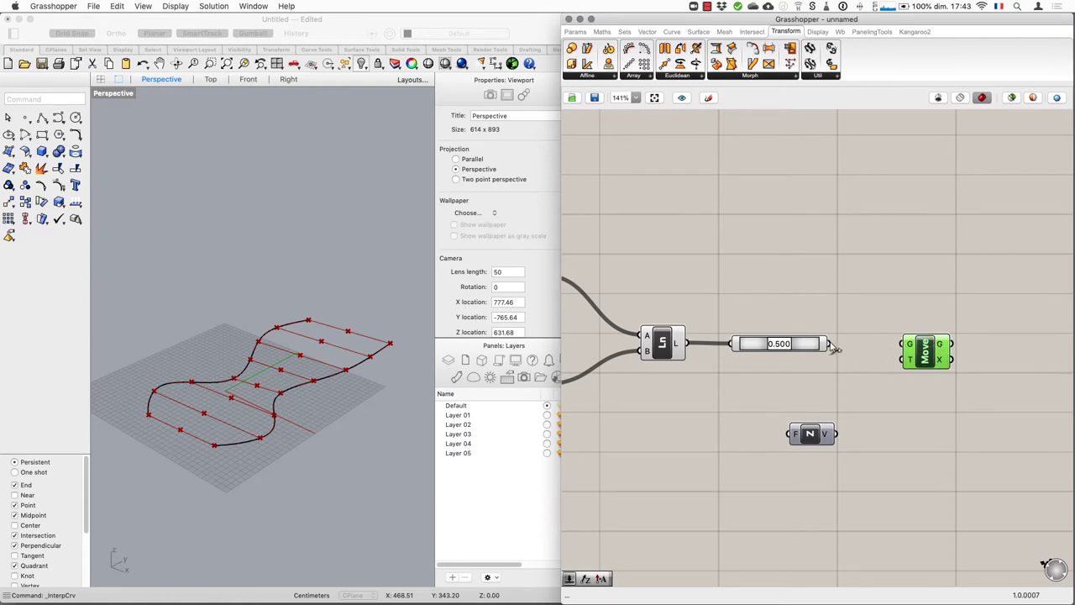
{"action": "left_click", "coordinate": [798, 350]}
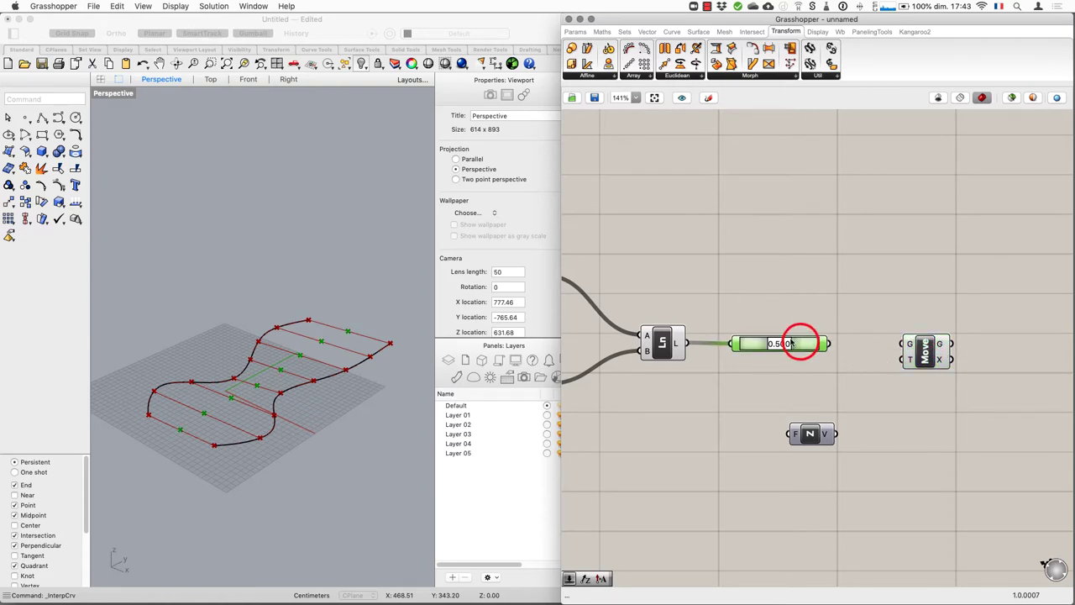
{"action": "mouse_move", "coordinate": [832, 350]}
{"action": "left_mouse_down"}
{"action": "mouse_move", "coordinate": [865, 339]}
{"action": "mouse_move", "coordinate": [907, 346]}
{"action": "mouse_move", "coordinate": [831, 344]}
{"action": "left_mouse_up"}
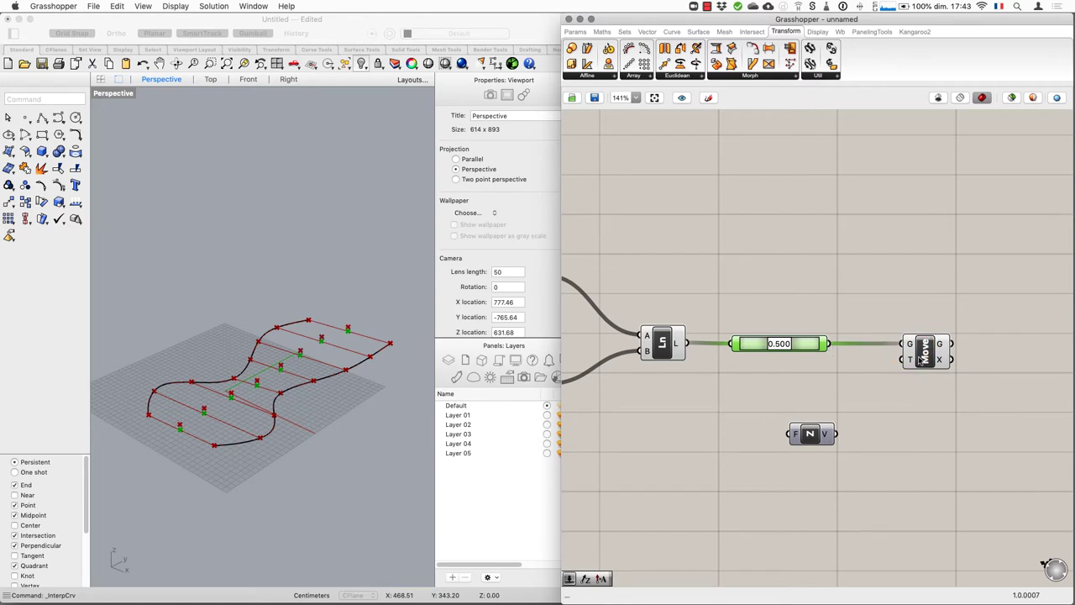
{"action": "left_click", "coordinate": [922, 362]}
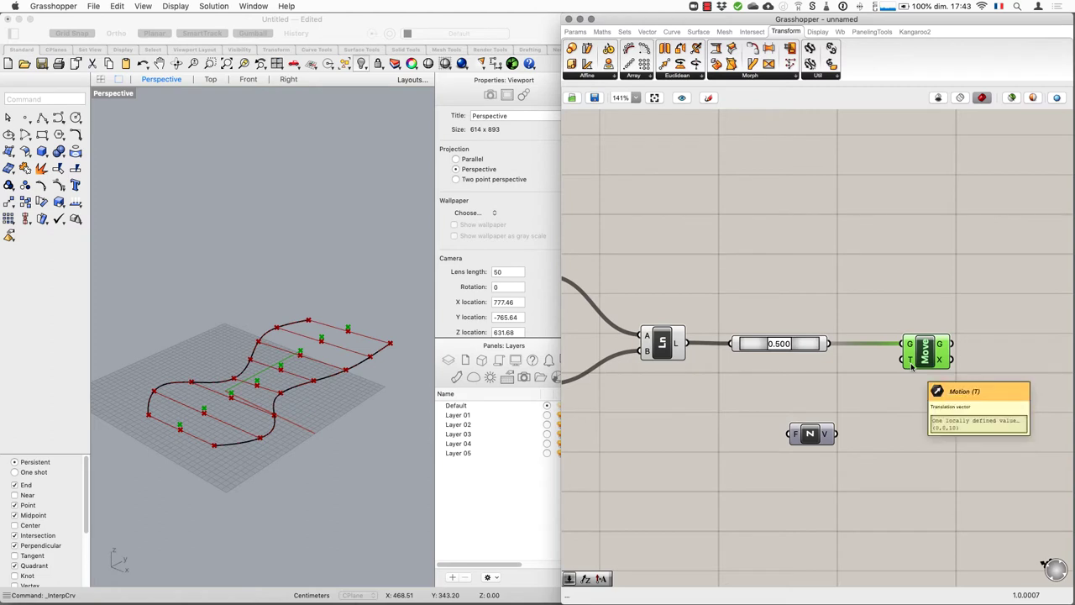
Shift the Unit Z component closer to Move and place a number slider in front of its factor input
{"action": "left_click_drag", "start_coordinate": [818, 442], "coordinate": [842, 435]}
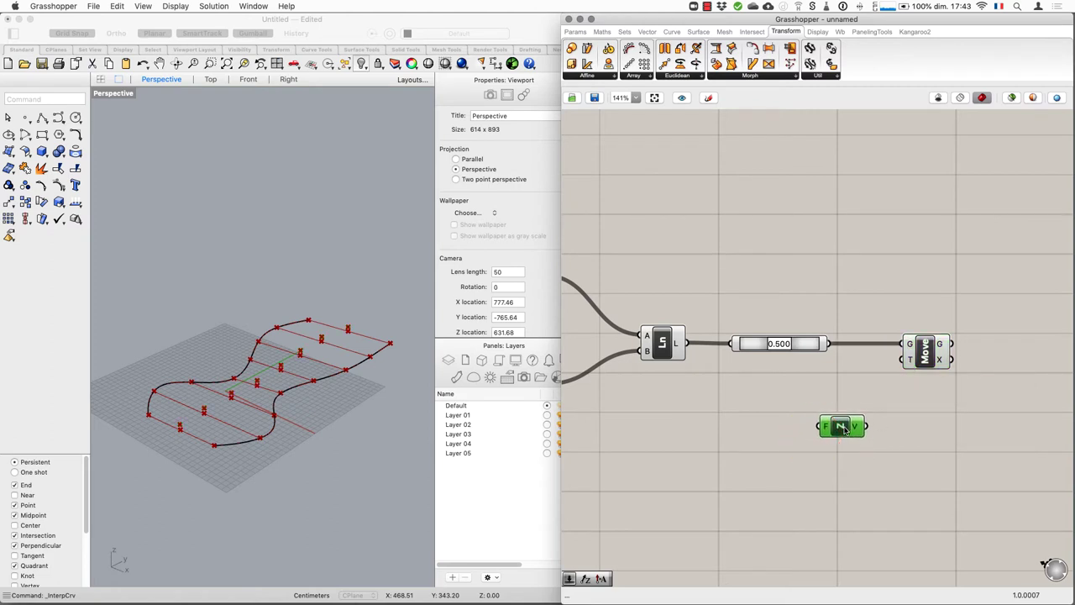
{"action": "left_click", "coordinate": [707, 435]}
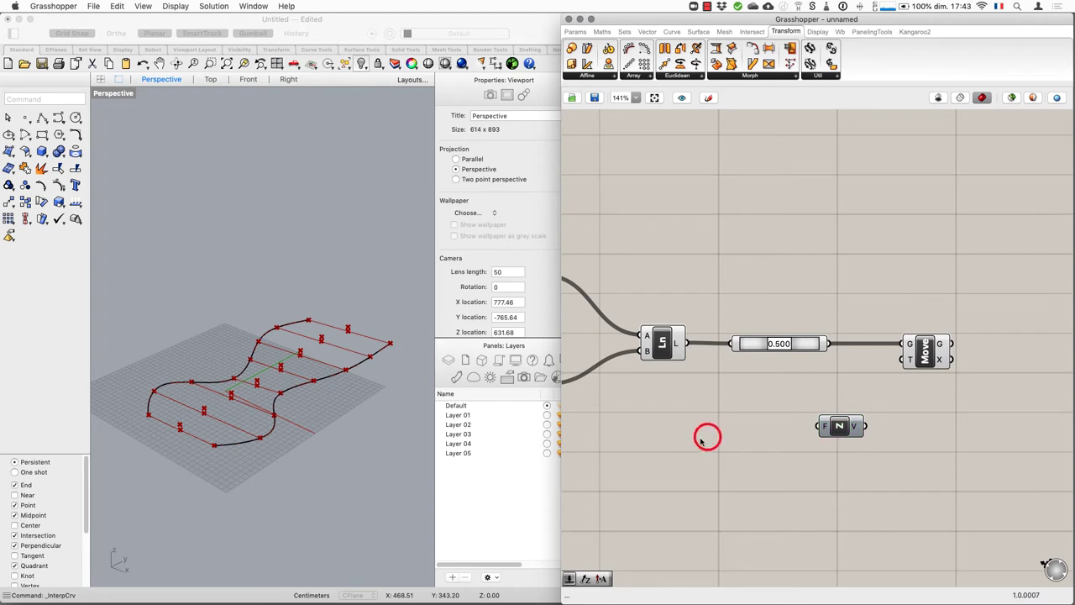
{"action": "left_click", "coordinate": [568, 32]}
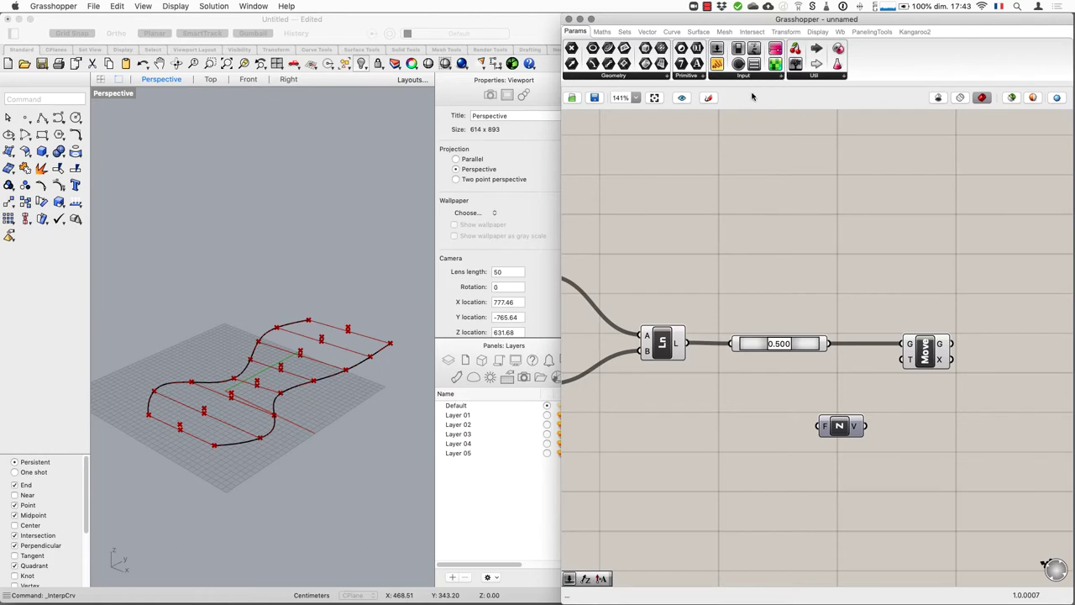
{"action": "left_click", "coordinate": [718, 49]}
{"action": "left_click", "coordinate": [704, 431]}
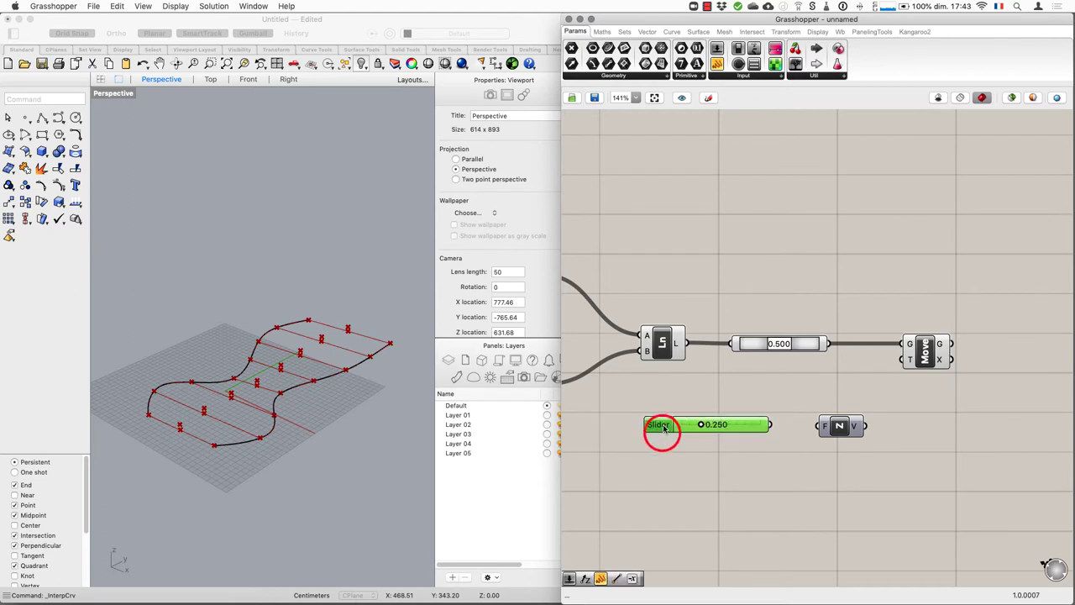
Set the maximum of the new number slider below the Line component to 250
{"action": "double_click", "coordinate": [661, 432]}
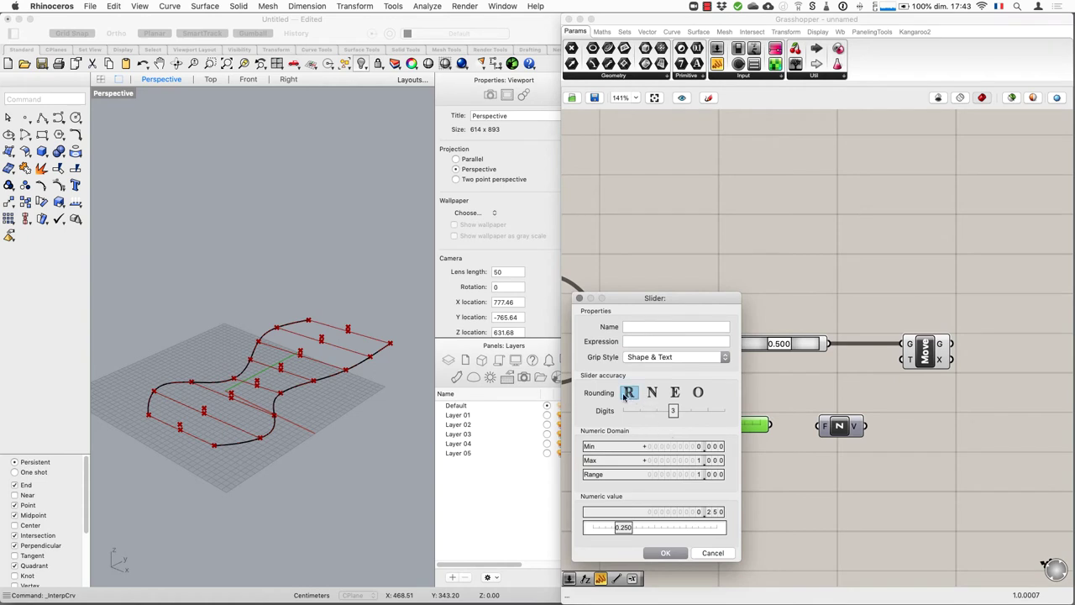
{"action": "double_click", "coordinate": [699, 461]}
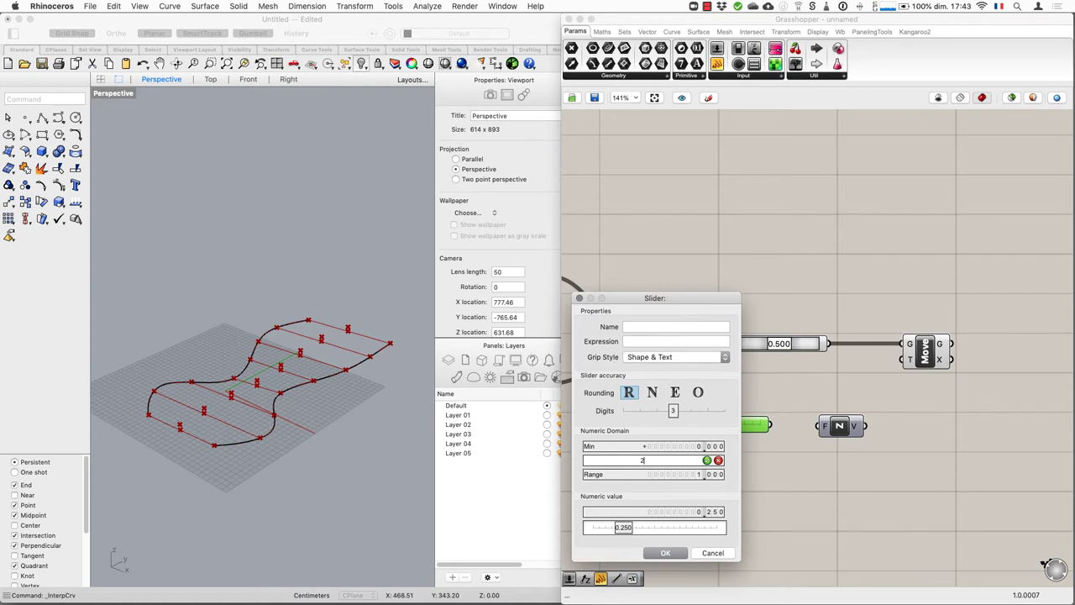
{"action": "type", "text": "250"}
{"action": "left_click", "coordinate": [707, 460]}
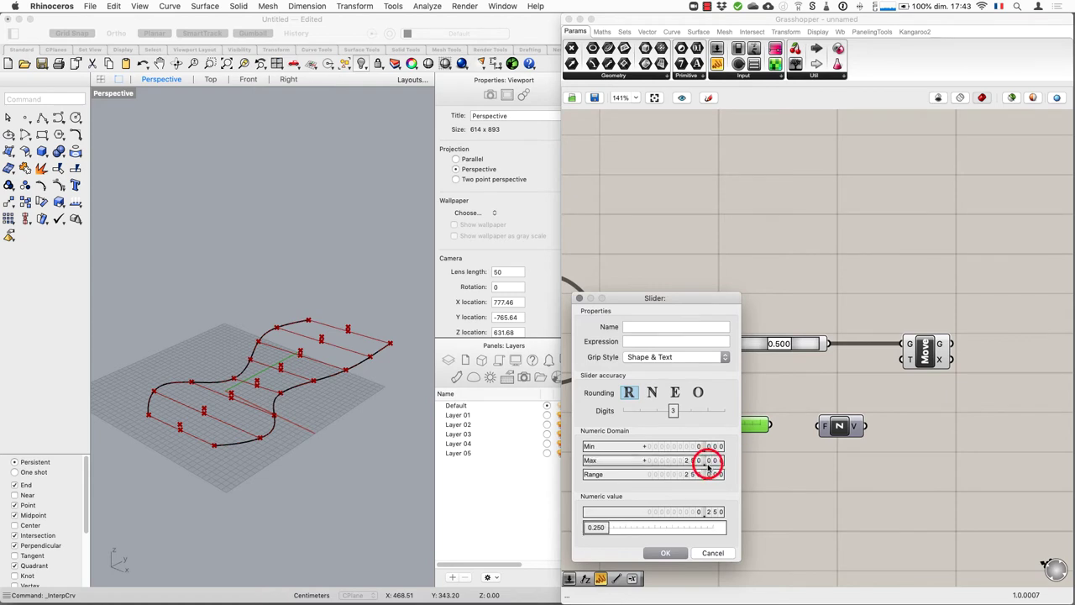
{"action": "left_click", "coordinate": [661, 552]}
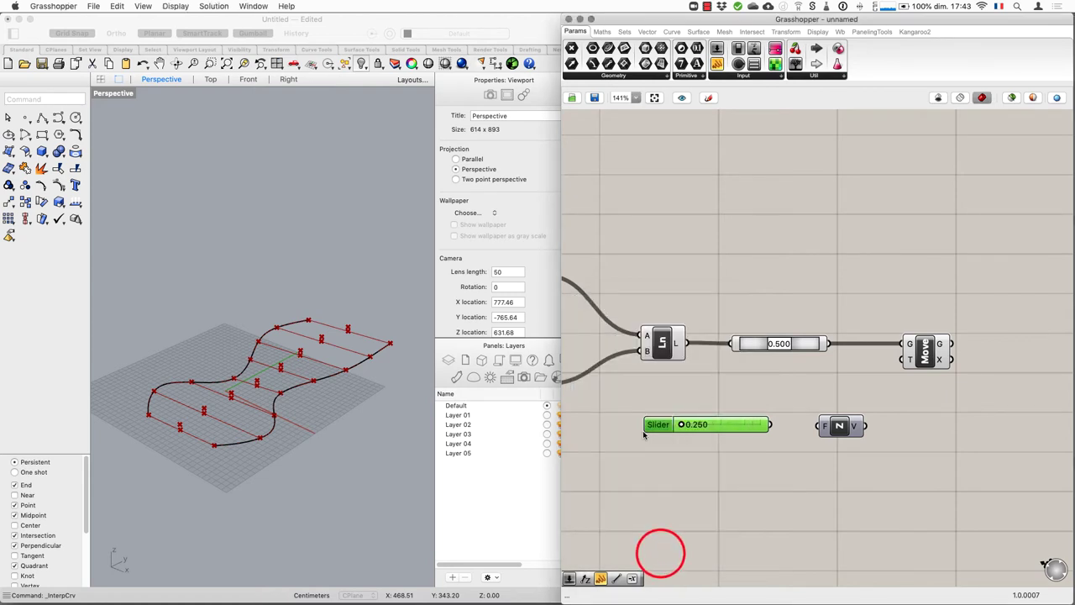
Connect the slider to Unit Z's factor input and the Unit Z vector to Move's translation input
{"action": "left_click_drag", "start_coordinate": [657, 424], "coordinate": [635, 428]}
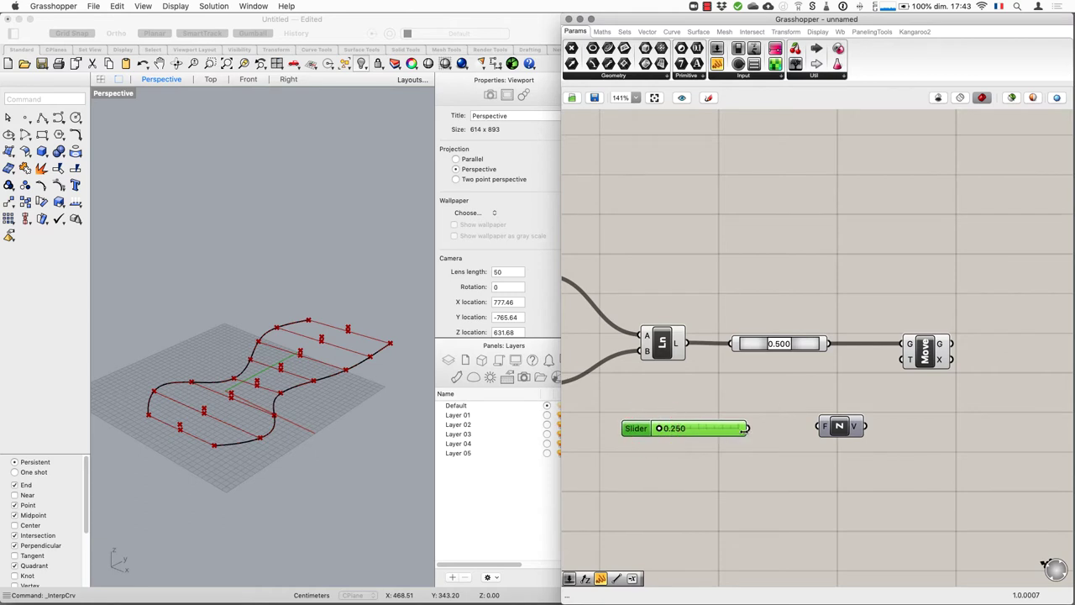
{"action": "left_click_drag", "start_coordinate": [750, 430], "coordinate": [815, 434]}
{"action": "left_click", "coordinate": [836, 431]}
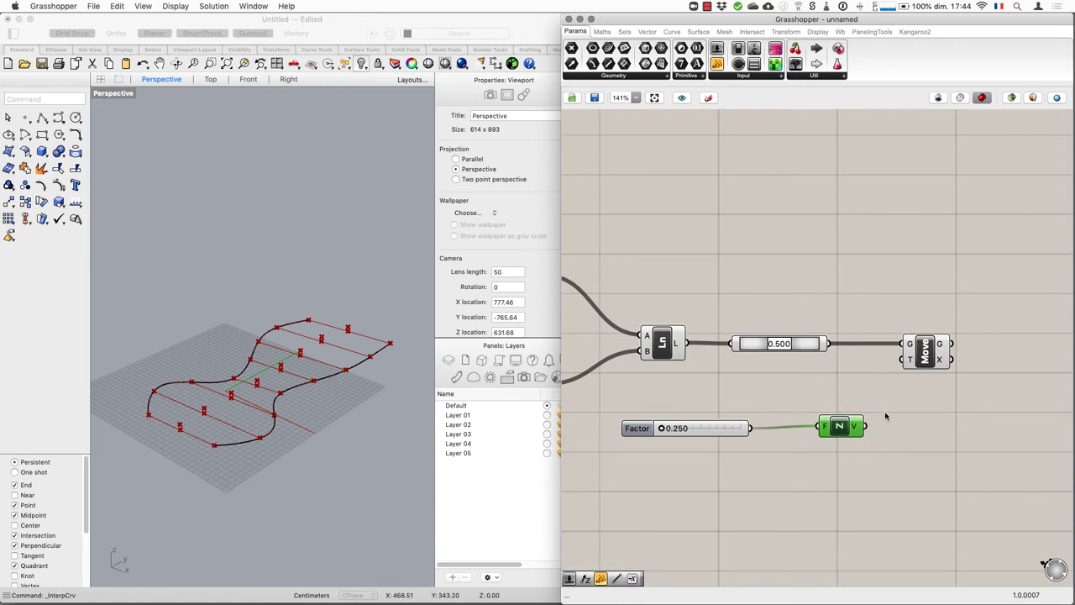
{"action": "left_click_drag", "start_coordinate": [866, 428], "coordinate": [903, 360]}
{"action": "left_click", "coordinate": [924, 353]}
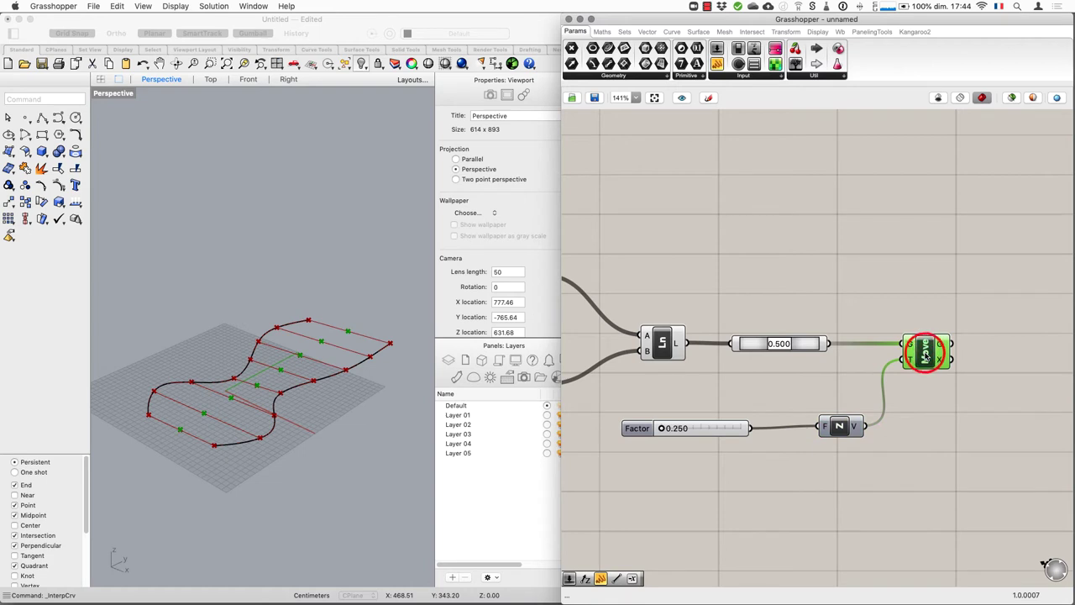
Set the Factor slider to 39.136 to raise the moved midpoints above the lines
{"action": "mouse_move", "coordinate": [664, 429]}
{"action": "left_mouse_down"}
{"action": "mouse_move", "coordinate": [709, 439]}
{"action": "mouse_move", "coordinate": [679, 440]}
{"action": "mouse_move", "coordinate": [664, 433]}
{"action": "mouse_move", "coordinate": [729, 428]}
{"action": "mouse_move", "coordinate": [675, 430]}
{"action": "left_mouse_up"}
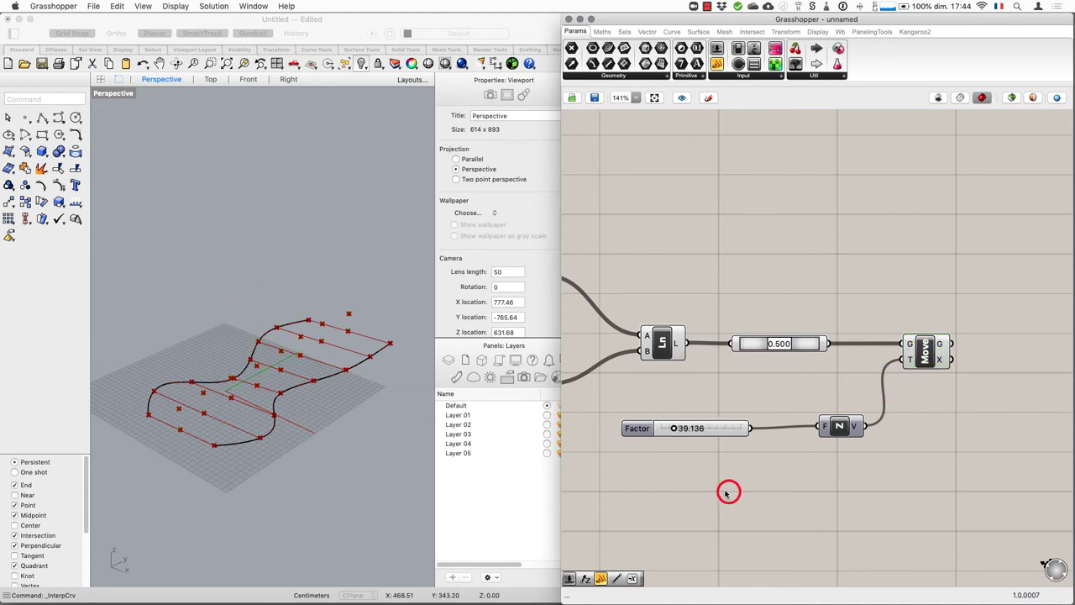
{"action": "right_click_drag", "start_coordinate": [334, 454], "coordinate": [277, 392]}
{"action": "left_click", "coordinate": [732, 185]}
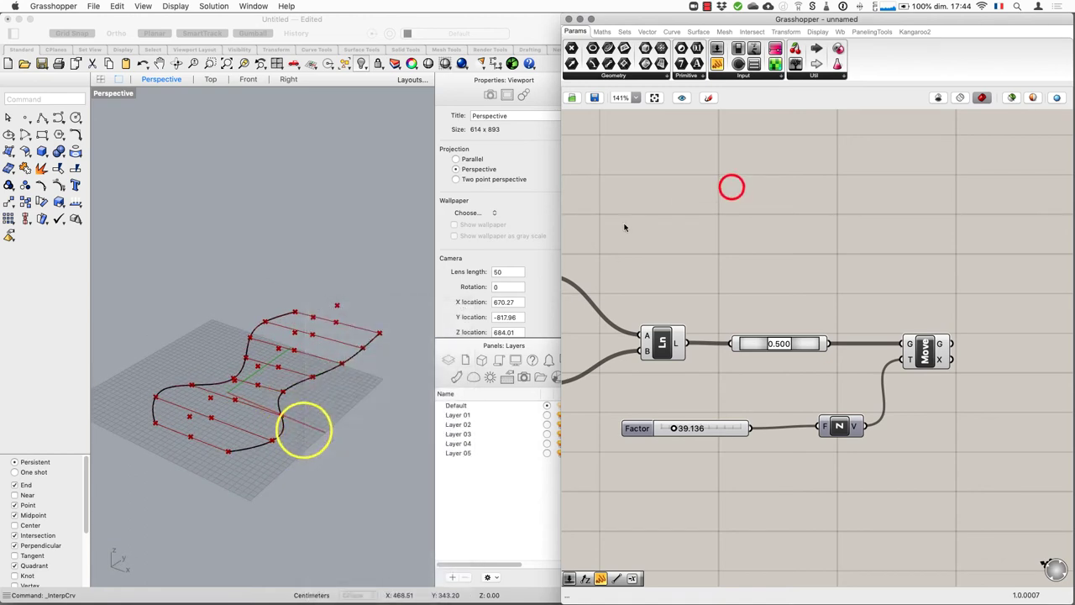
Turn off the preview of the Point On Curve component so the original midpoints are hidden
{"action": "scroll", "coordinate": [678, 370], "scroll_direction": "down", "scroll_amount": 3}
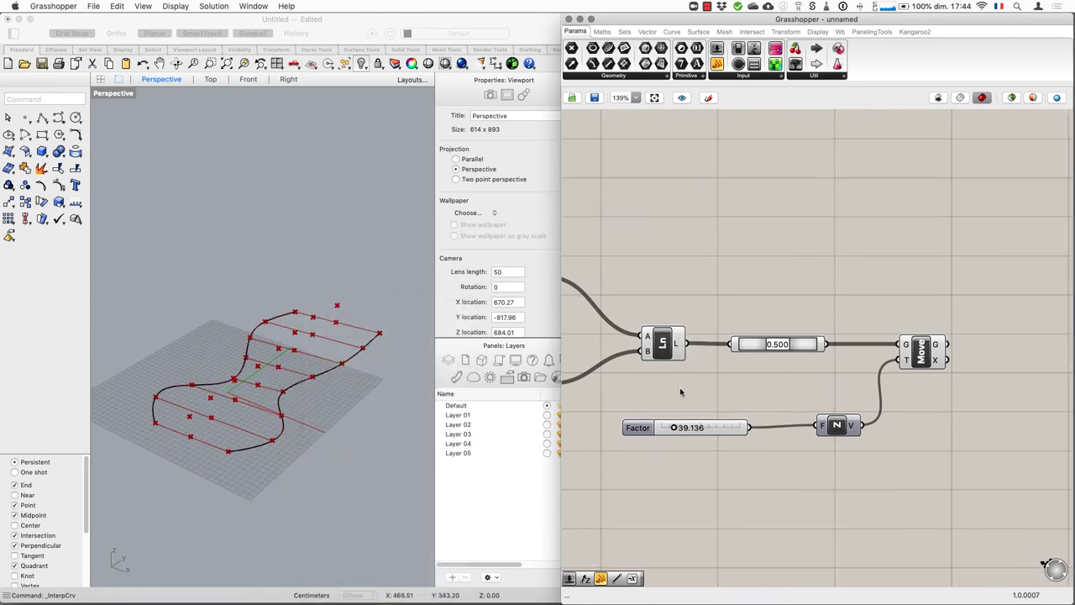
{"action": "right_click_drag", "start_coordinate": [587, 383], "coordinate": [683, 382]}
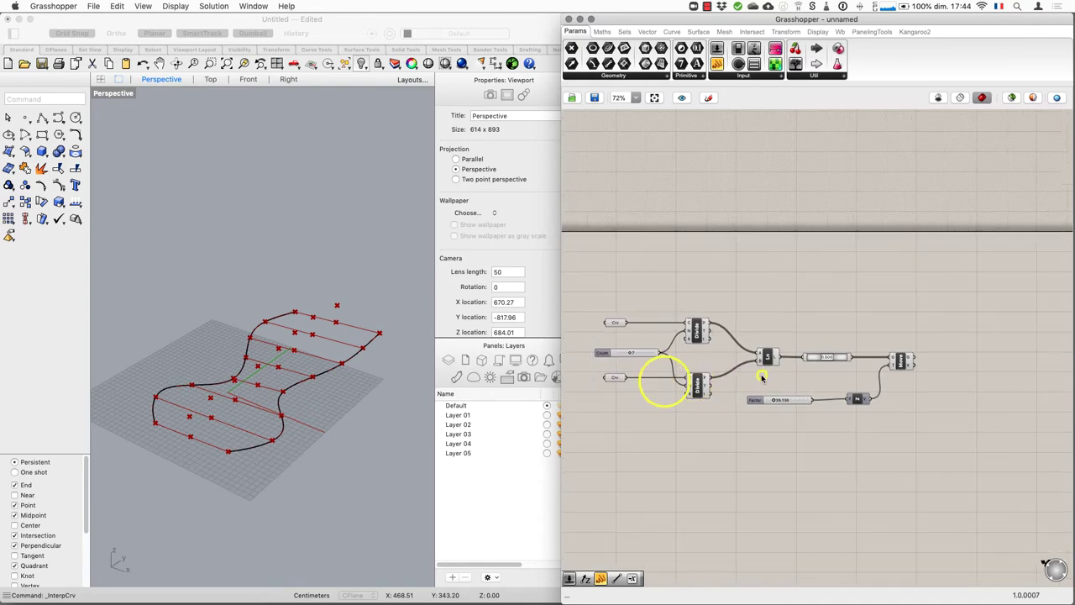
{"action": "right_click", "coordinate": [760, 377]}
{"action": "left_click", "coordinate": [655, 288]}
{"action": "scroll", "coordinate": [911, 360], "scroll_direction": "up", "scroll_amount": 5}
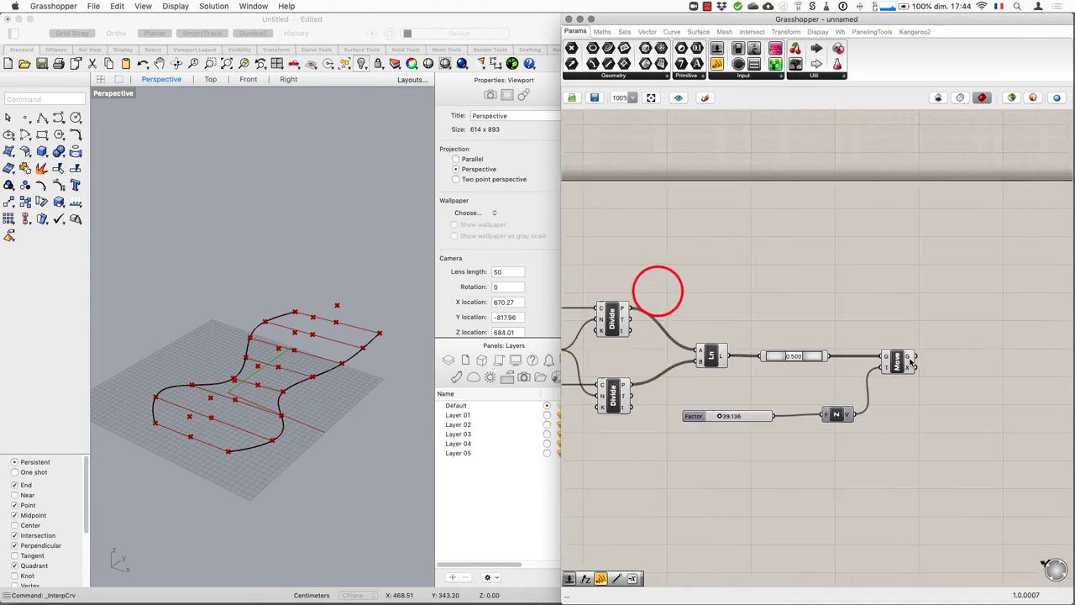
{"action": "left_click", "coordinate": [772, 357]}
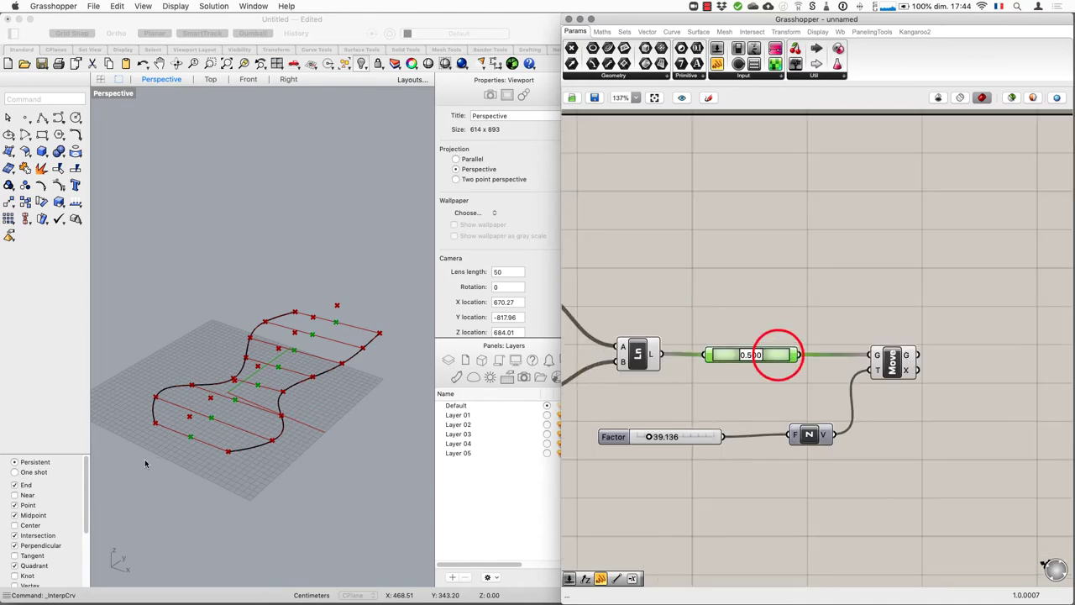
{"action": "left_click", "coordinate": [781, 357]}
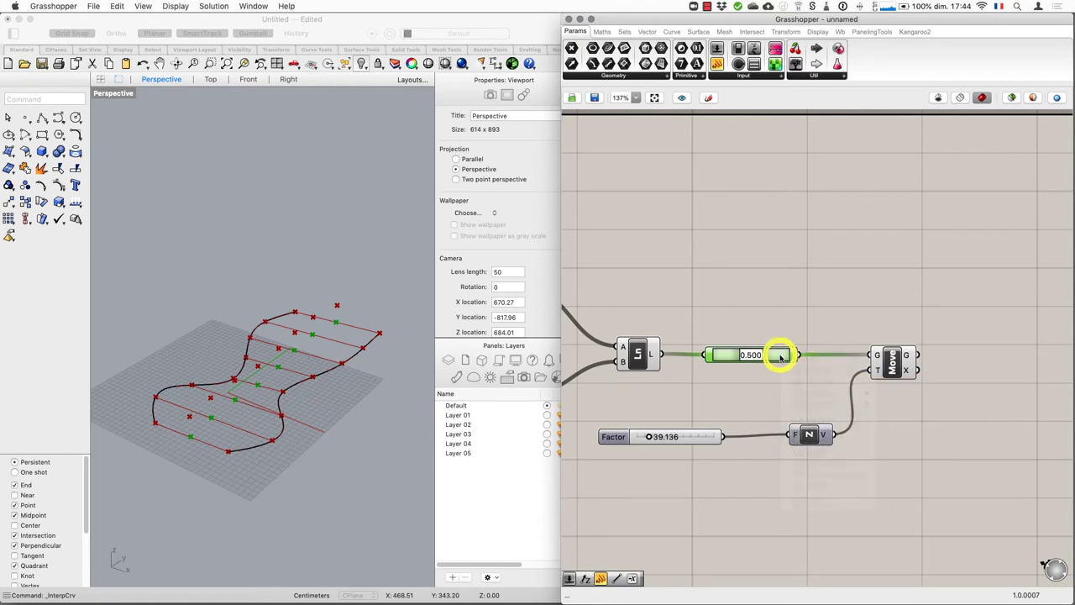
{"action": "right_click", "coordinate": [781, 357]}
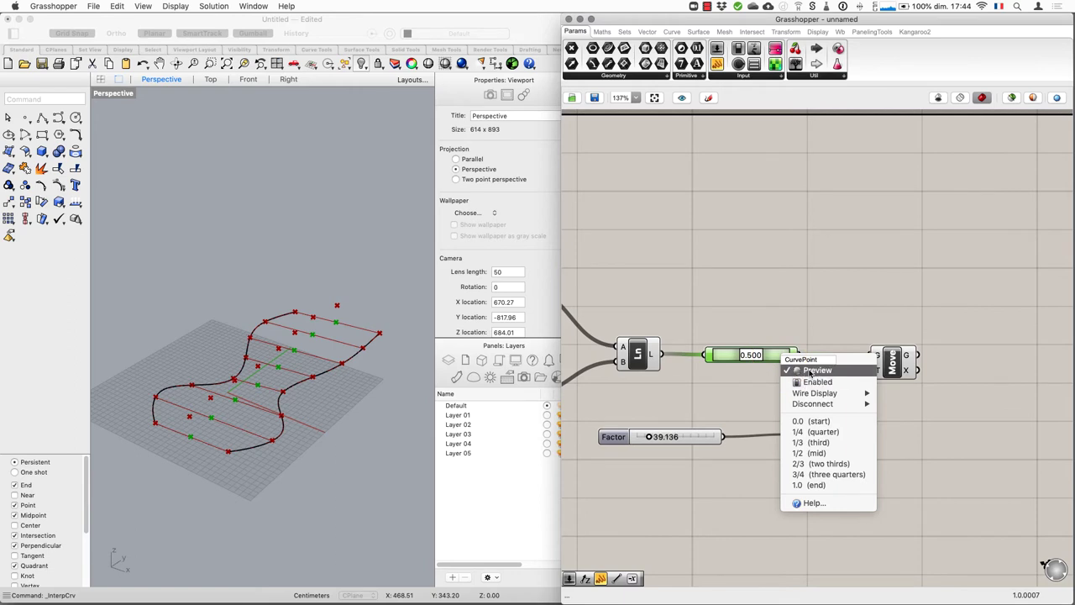
{"action": "left_click", "coordinate": [817, 371]}
{"action": "left_click", "coordinate": [798, 316]}
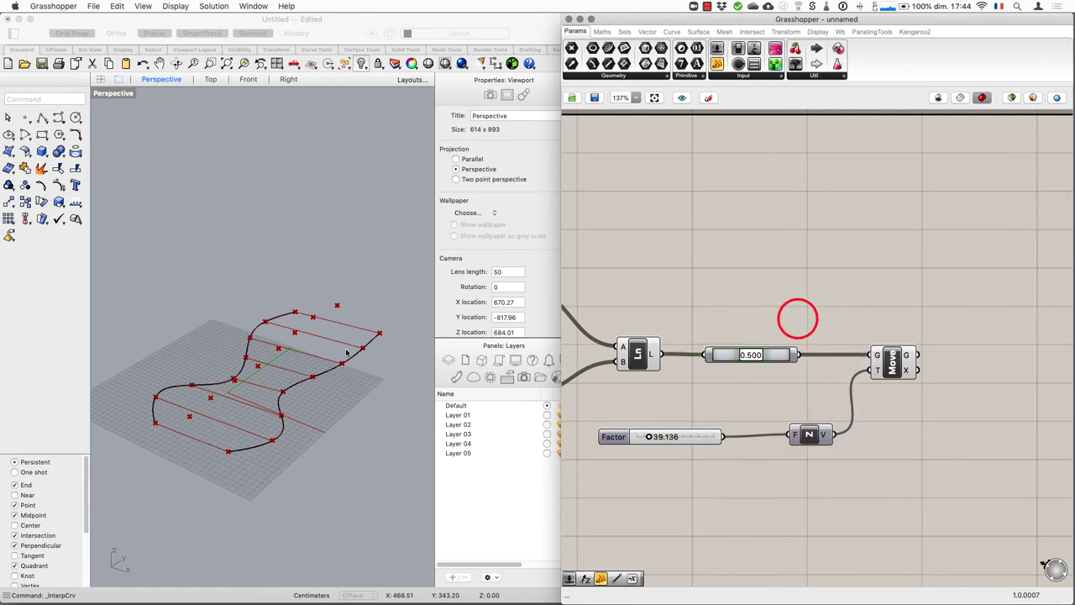
{"action": "right_click_drag", "start_coordinate": [341, 384], "coordinate": [401, 379]}
{"action": "left_click", "coordinate": [776, 364]}
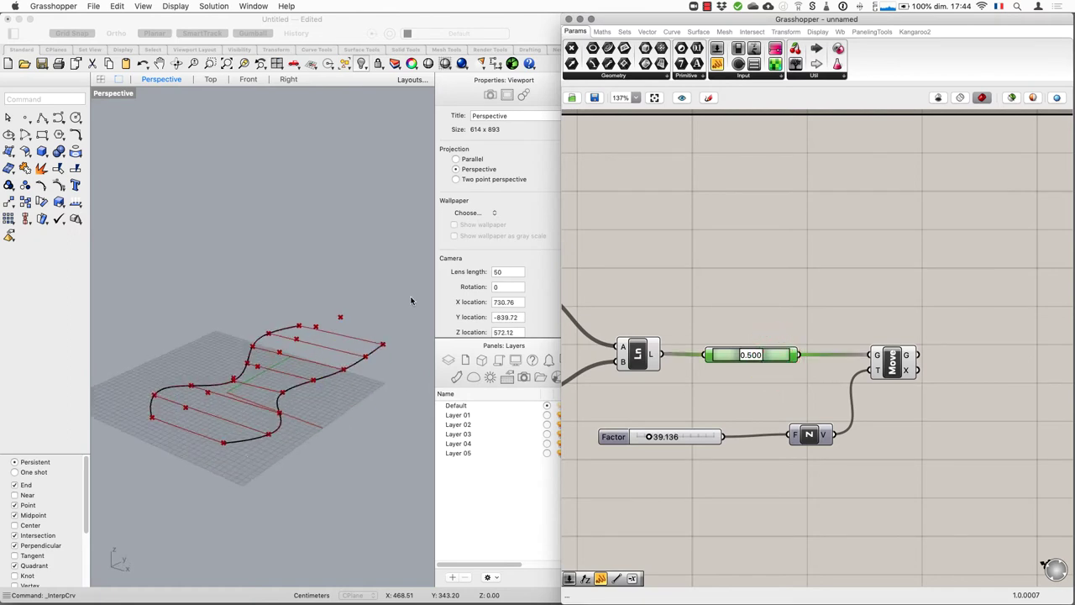
{"action": "left_click", "coordinate": [715, 211]}
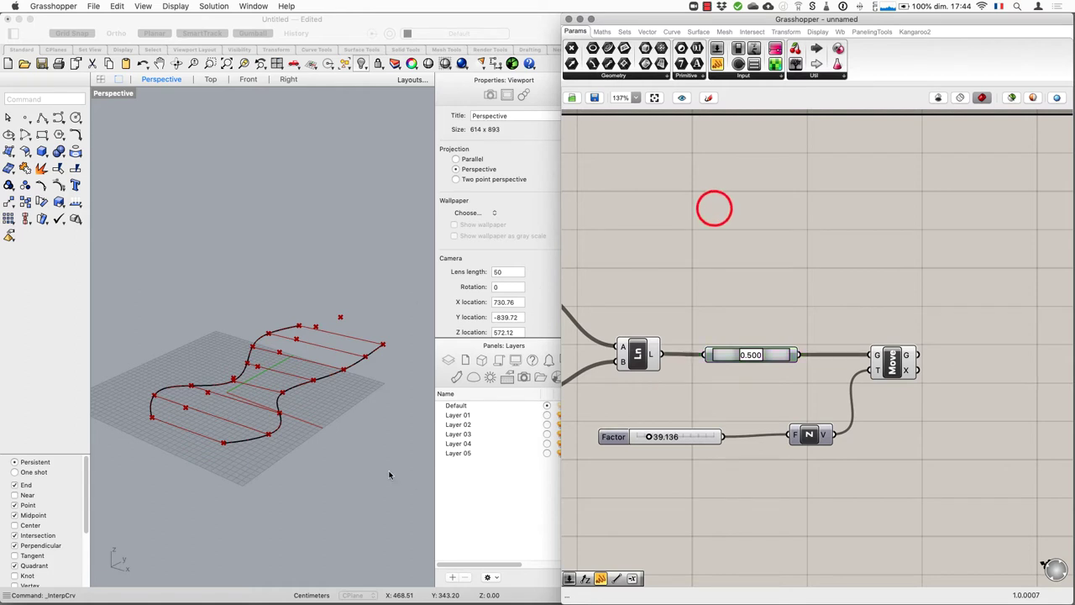
{"action": "mouse_move", "coordinate": [327, 473]}
{"action": "right_mouse_down"}
{"action": "mouse_move", "coordinate": [353, 439]}
{"action": "mouse_move", "coordinate": [327, 472]}
{"action": "mouse_move", "coordinate": [373, 454]}
{"action": "mouse_move", "coordinate": [333, 437]}
{"action": "mouse_move", "coordinate": [308, 479]}
{"action": "right_mouse_up"}
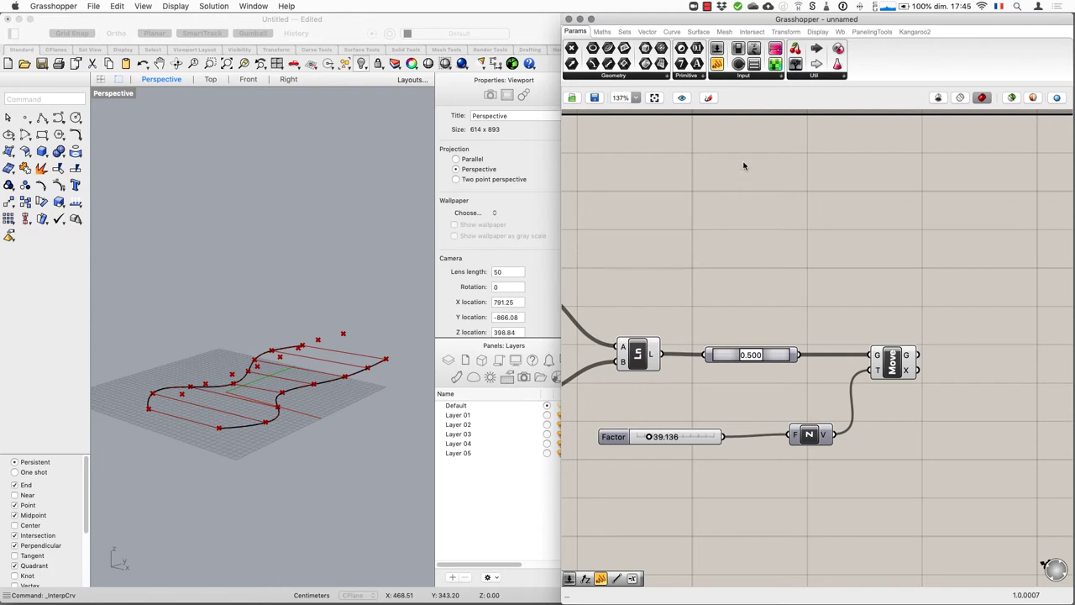
Add an Arc 3Pt component beyond the Move component
{"action": "left_click", "coordinate": [678, 32]}
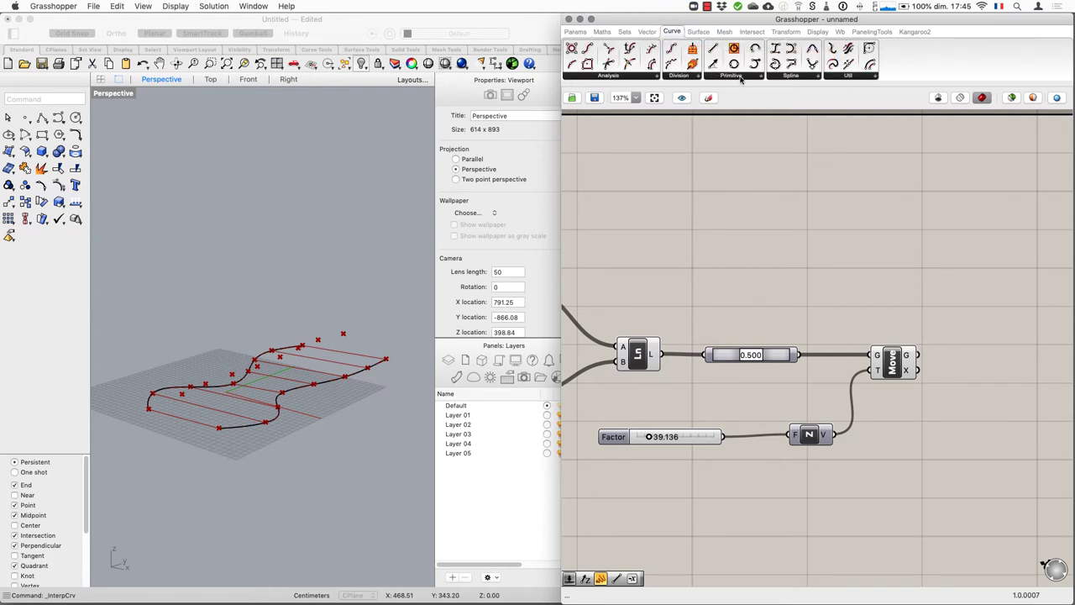
{"action": "left_click", "coordinate": [760, 78]}
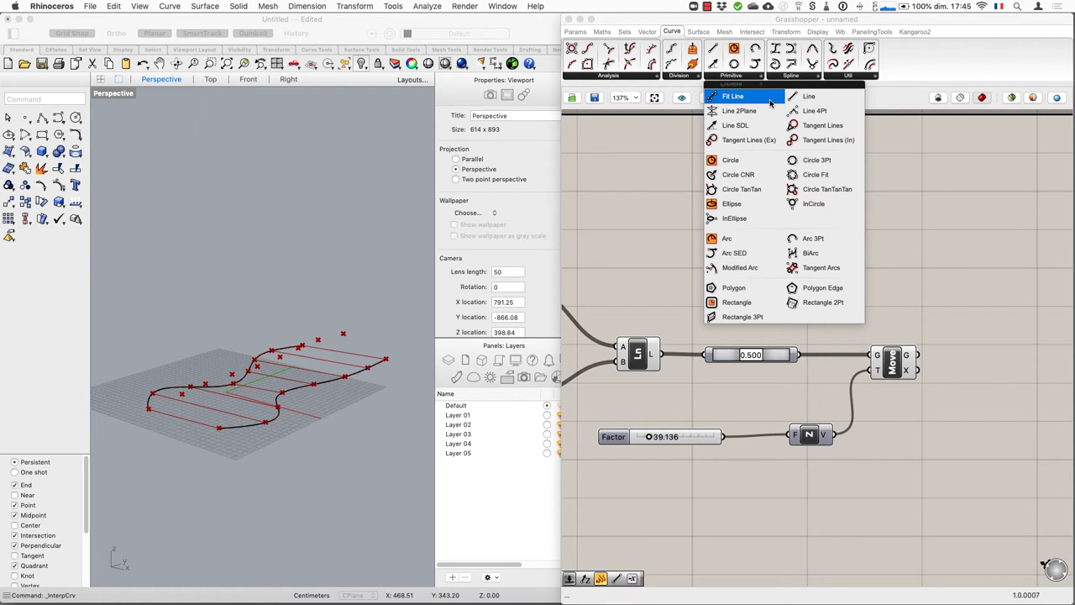
{"action": "left_click", "coordinate": [806, 238]}
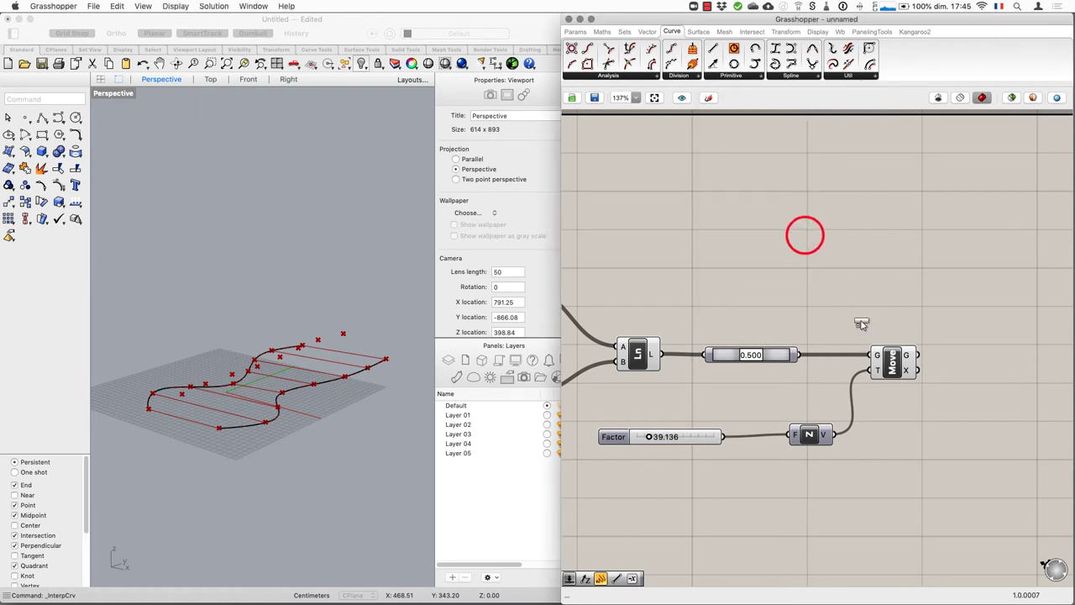
{"action": "left_click", "coordinate": [995, 382]}
{"action": "right_click_drag", "start_coordinate": [1050, 396], "coordinate": [759, 340]}
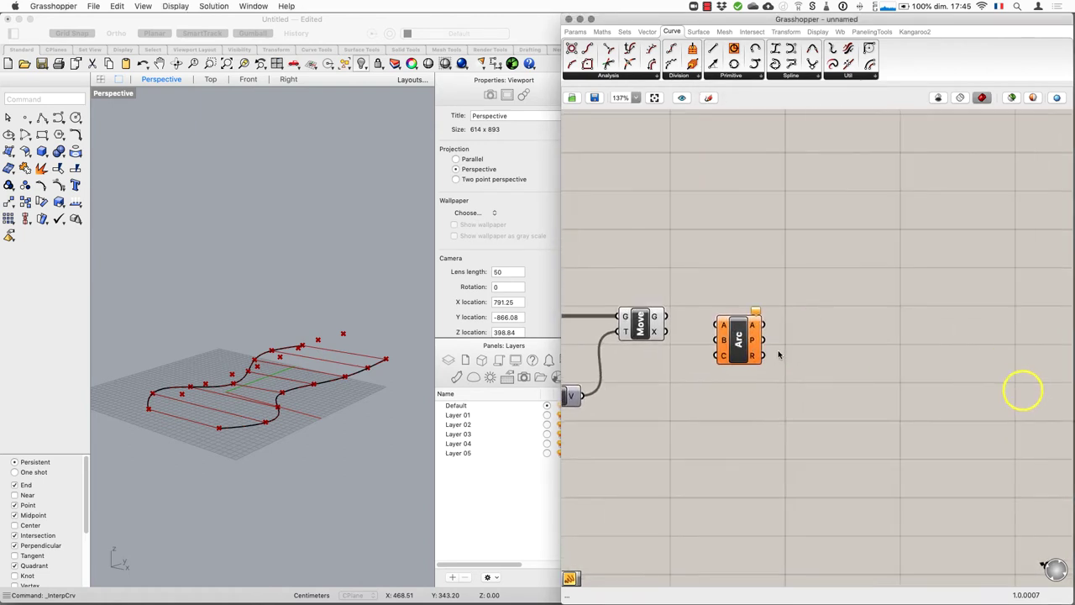
Examine the descriptions of the Arc component's three point inputs A, B and C
{"action": "left_click", "coordinate": [750, 330]}
{"action": "scroll", "coordinate": [753, 329], "scroll_direction": "up", "scroll_amount": 5}
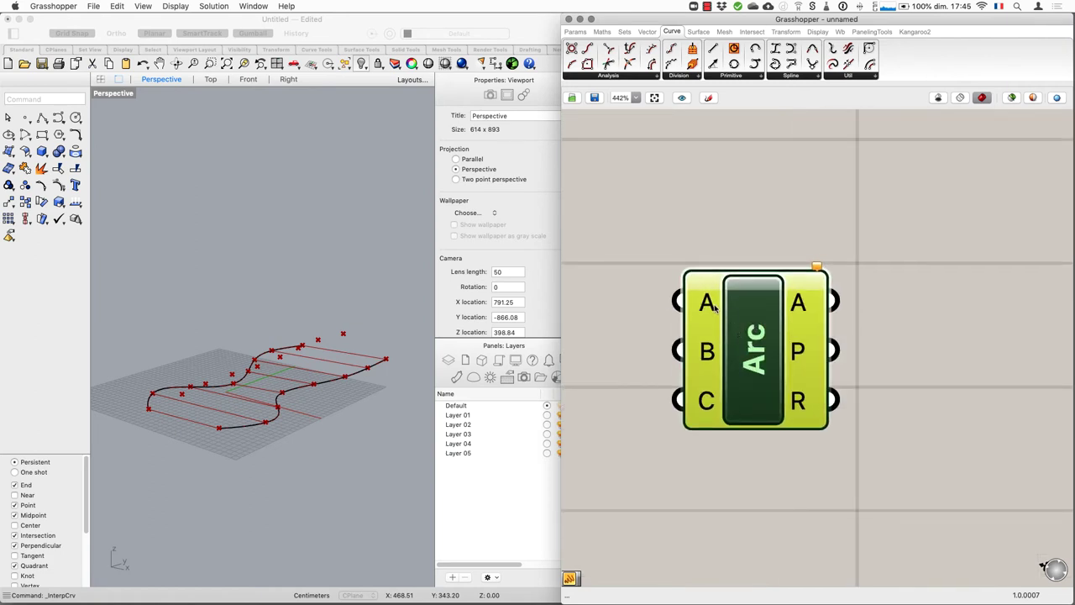
{"action": "mouse_move", "coordinate": [708, 305]}
{"action": "mouse_move", "coordinate": [703, 354]}
{"action": "mouse_move", "coordinate": [708, 405]}
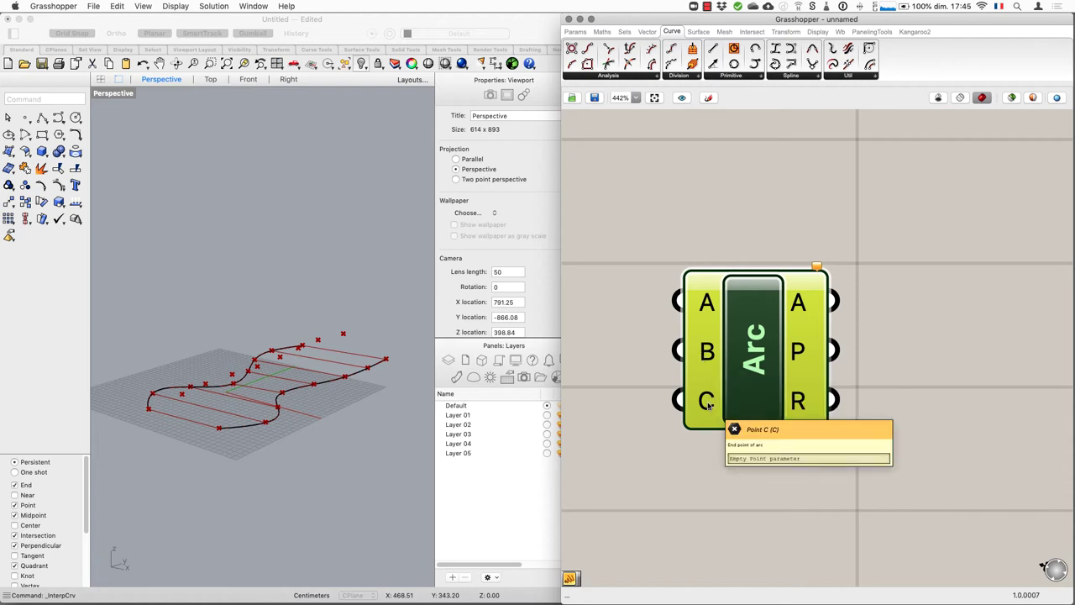
{"action": "scroll", "coordinate": [708, 404], "scroll_direction": "down", "scroll_amount": 5}
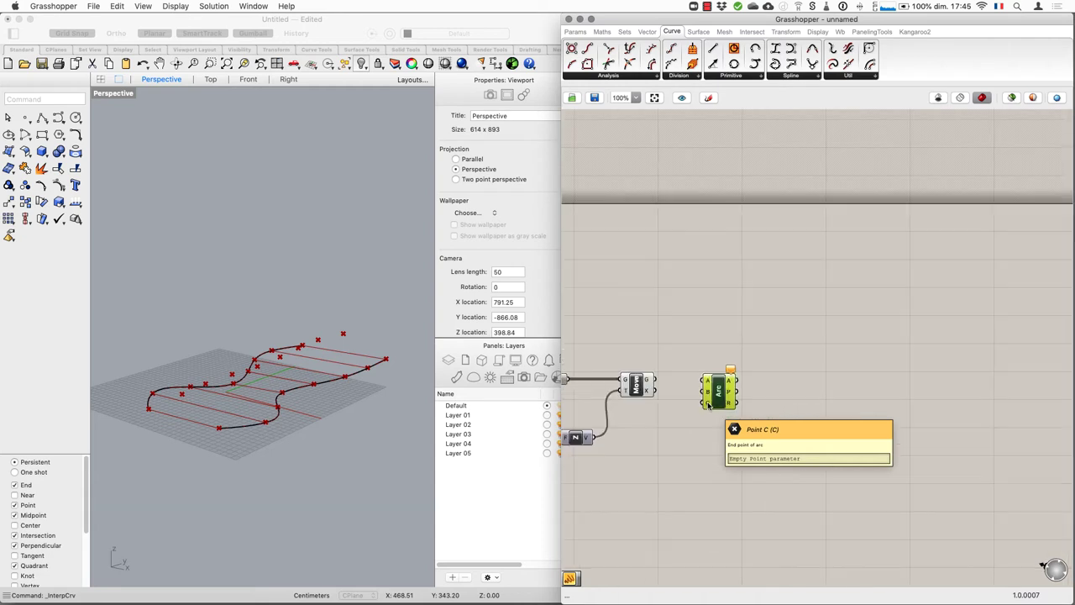
Connect the upper Divide's points to the Arc's A input and Move's geometry output to its B input
{"action": "right_click_drag", "start_coordinate": [683, 406], "coordinate": [939, 395]}
{"action": "left_click", "coordinate": [1006, 363]}
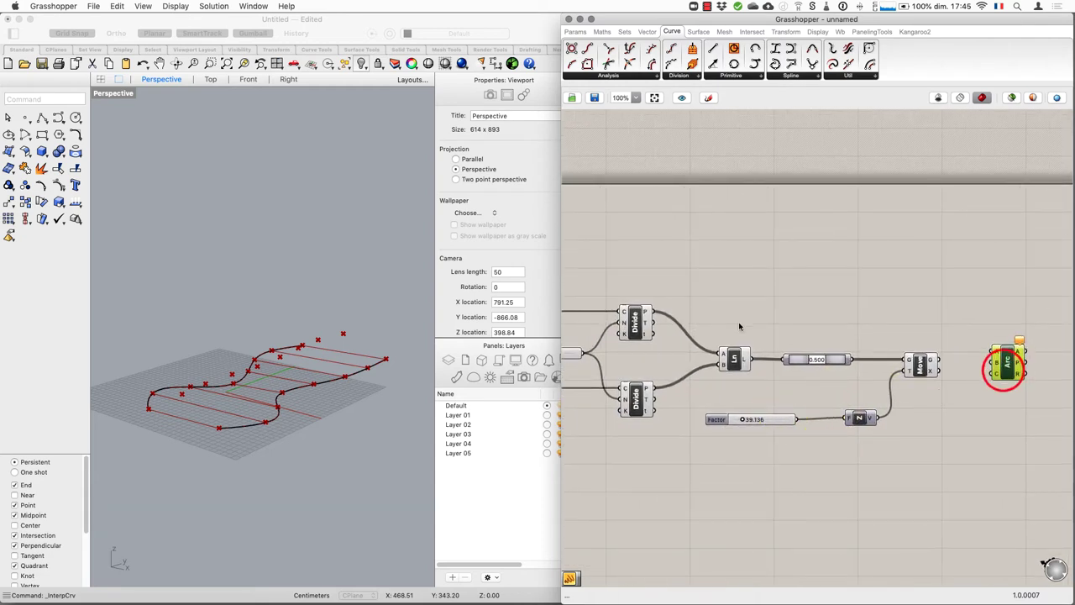
{"action": "left_click", "coordinate": [640, 320]}
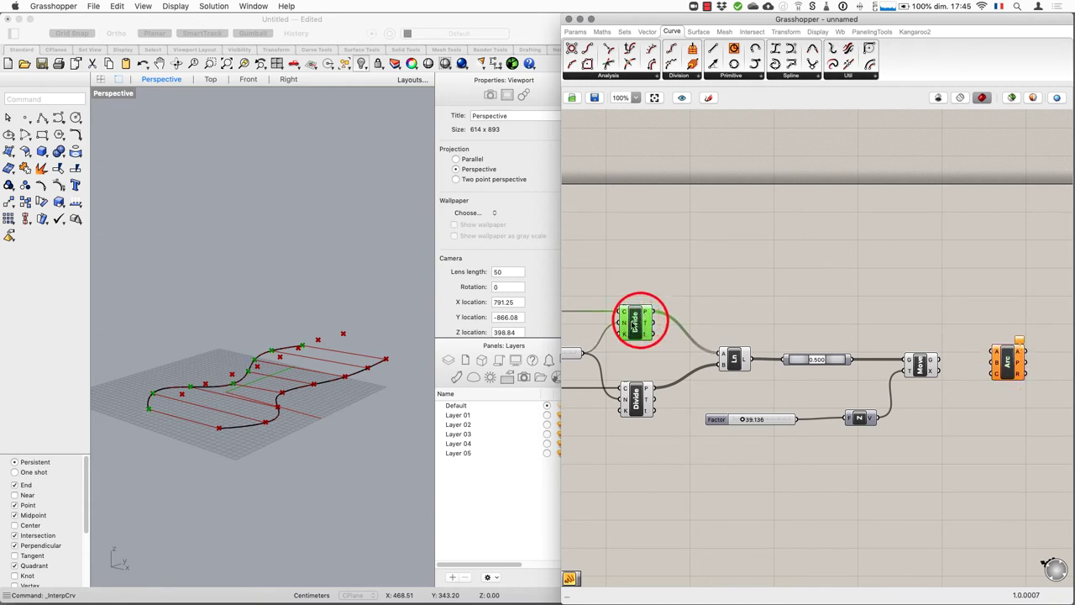
{"action": "mouse_move", "coordinate": [319, 403]}
{"action": "right_mouse_down"}
{"action": "mouse_move", "coordinate": [349, 419]}
{"action": "mouse_move", "coordinate": [380, 464]}
{"action": "mouse_move", "coordinate": [308, 416]}
{"action": "right_mouse_up"}
{"action": "left_click_drag", "start_coordinate": [651, 313], "coordinate": [1010, 353]}
{"action": "left_click", "coordinate": [1006, 363]}
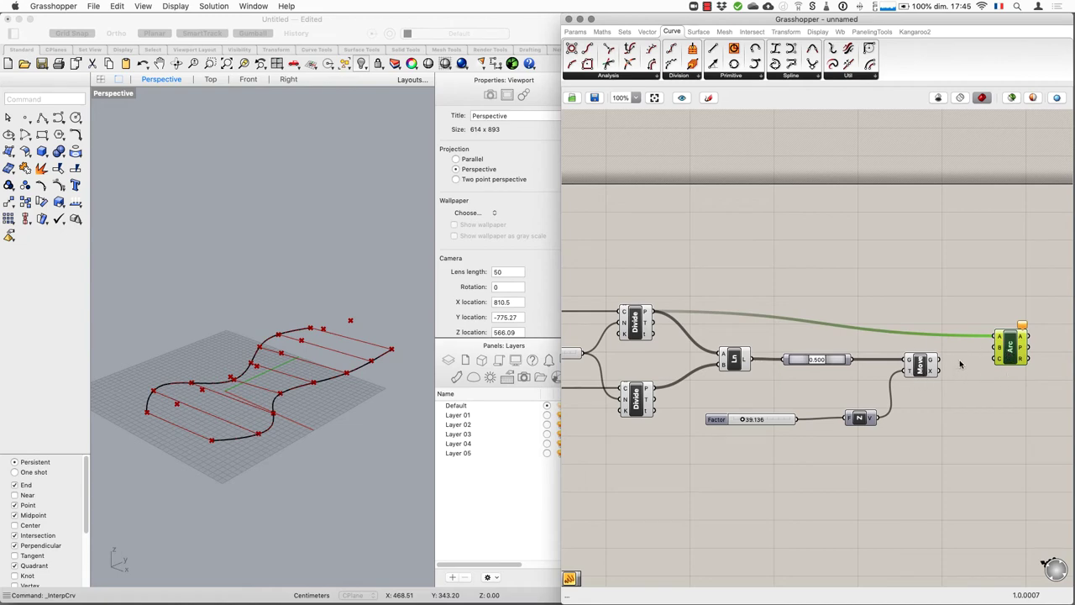
{"action": "left_click", "coordinate": [926, 372]}
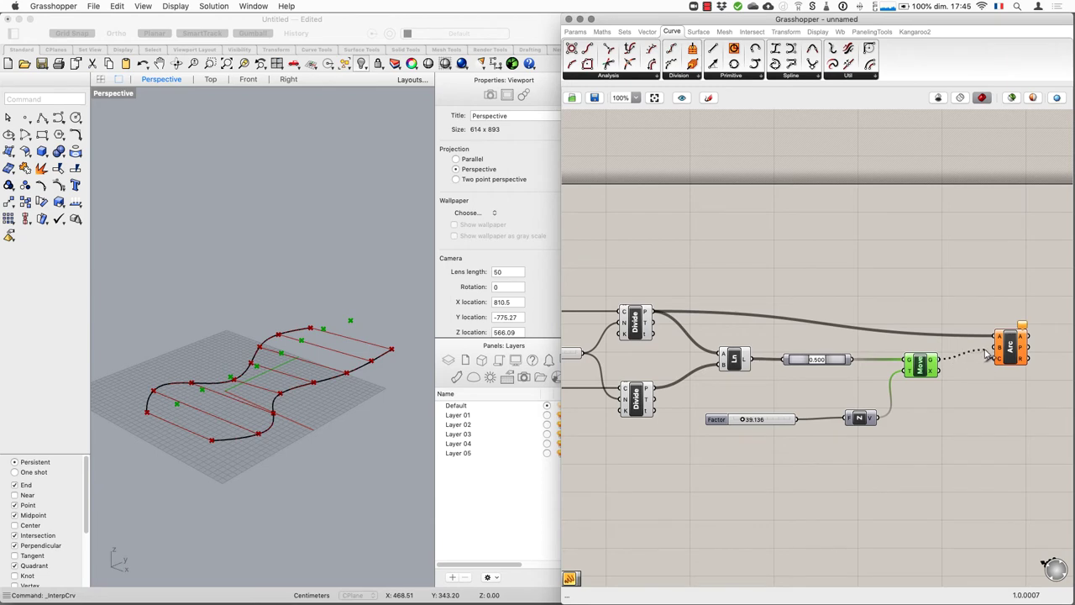
{"action": "left_click_drag", "start_coordinate": [1015, 353], "coordinate": [1023, 350]}
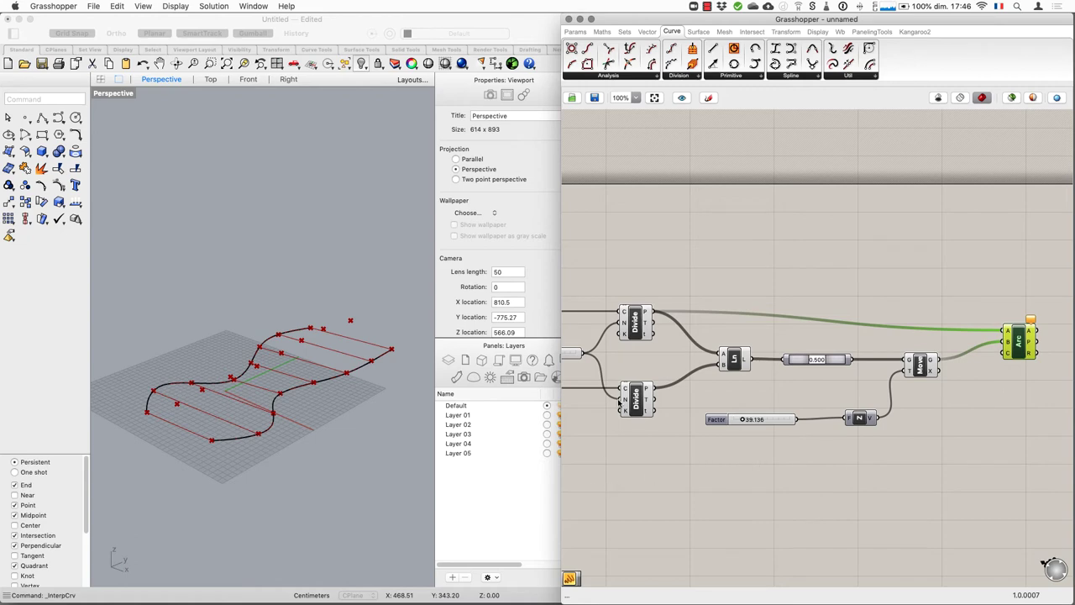
Connect the lower Divide's points to the Arc's C input to complete the three-point arcs
{"action": "left_click_drag", "start_coordinate": [637, 406], "coordinate": [638, 405]}
{"action": "right_click", "coordinate": [302, 437]}
{"action": "mouse_move", "coordinate": [295, 434]}
{"action": "right_mouse_down"}
{"action": "mouse_move", "coordinate": [341, 410]}
{"action": "mouse_move", "coordinate": [298, 445]}
{"action": "right_mouse_up"}
{"action": "right_click", "coordinate": [202, 437]}
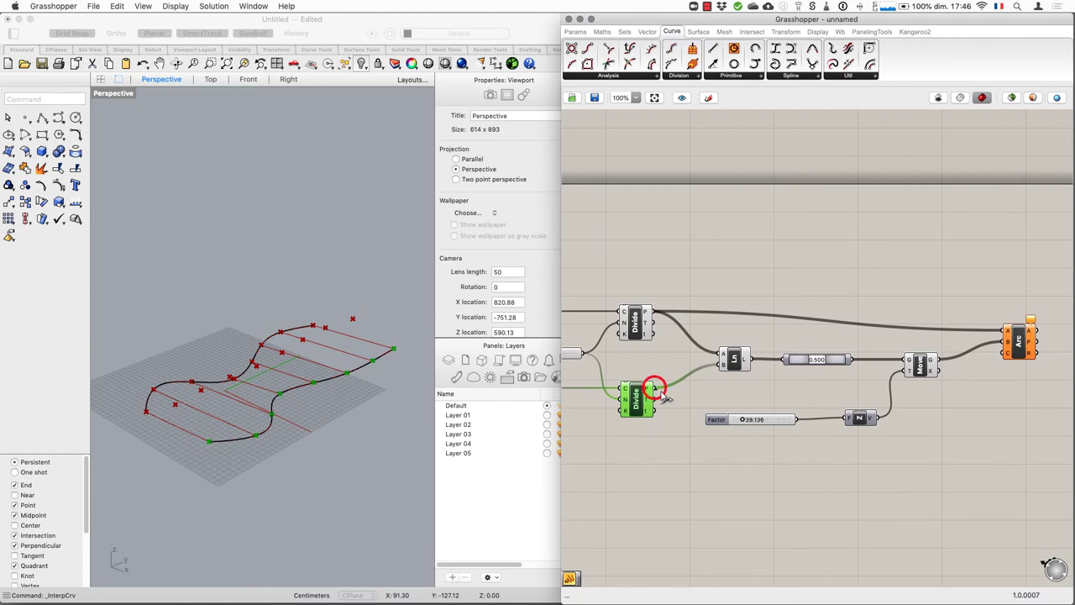
{"action": "left_click_drag", "start_coordinate": [662, 396], "coordinate": [1020, 356]}
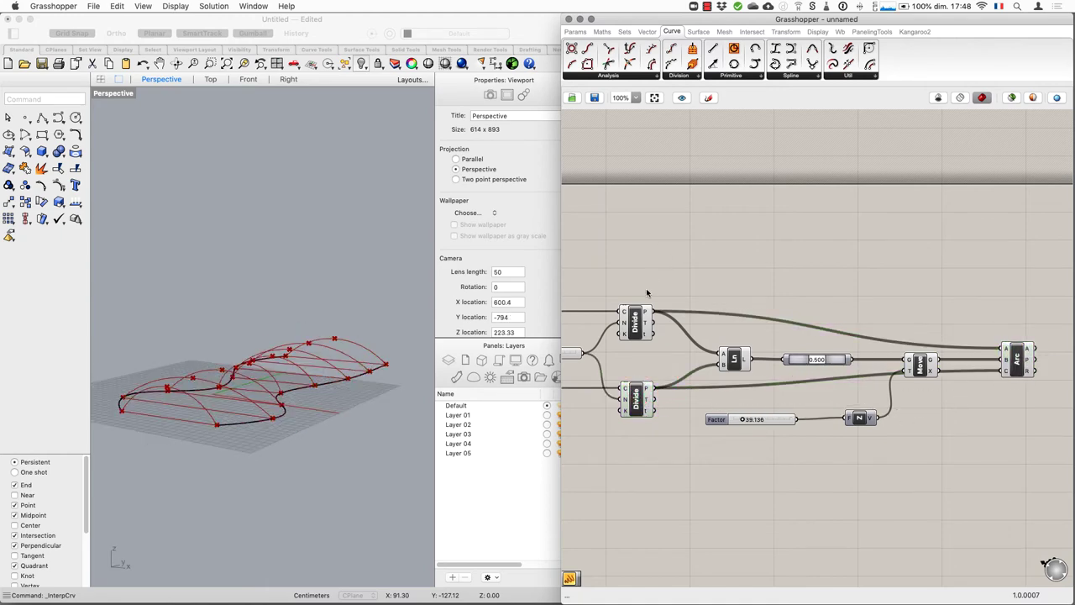
{"action": "right_click_drag", "start_coordinate": [633, 260], "coordinate": [792, 250]}
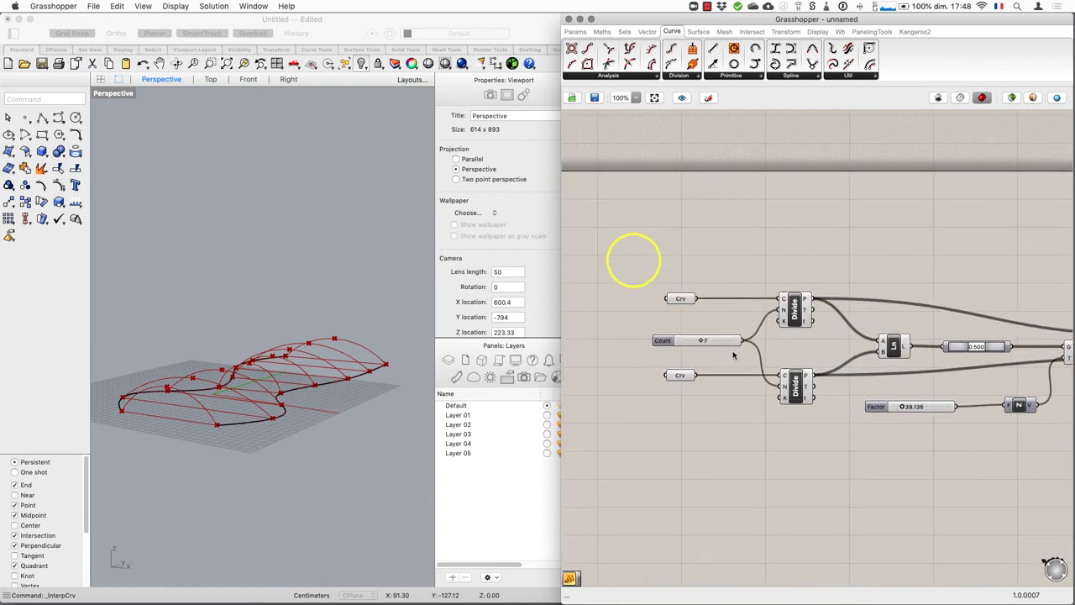
{"action": "right_click_drag", "start_coordinate": [377, 365], "coordinate": [374, 395]}
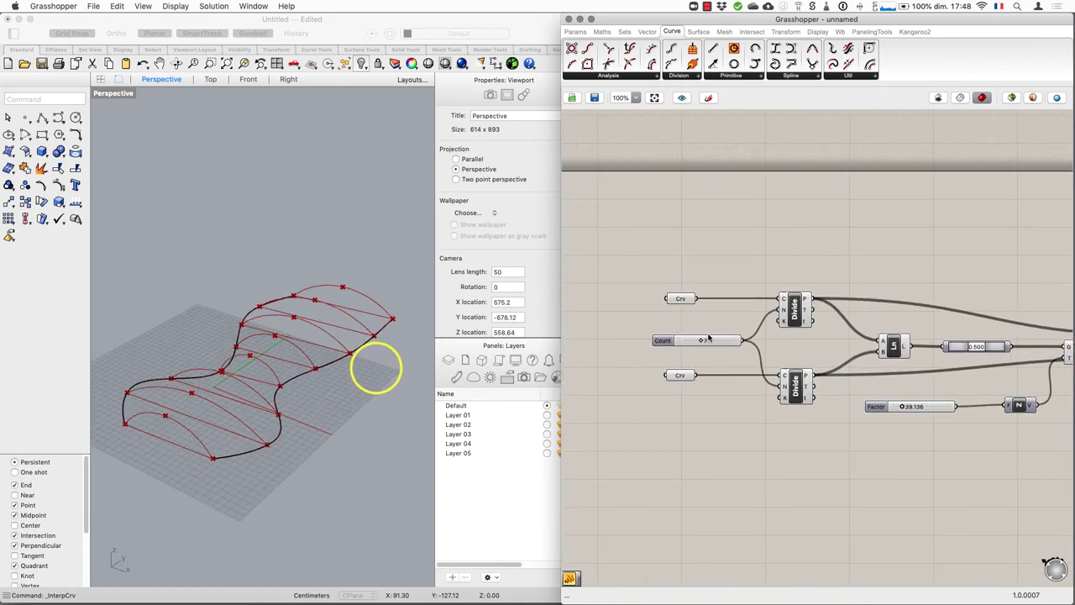
Set the Count slider to 5 and the Factor slider to 59.136 to test the arcs' number and height
{"action": "left_click_drag", "start_coordinate": [699, 341], "coordinate": [698, 347]}
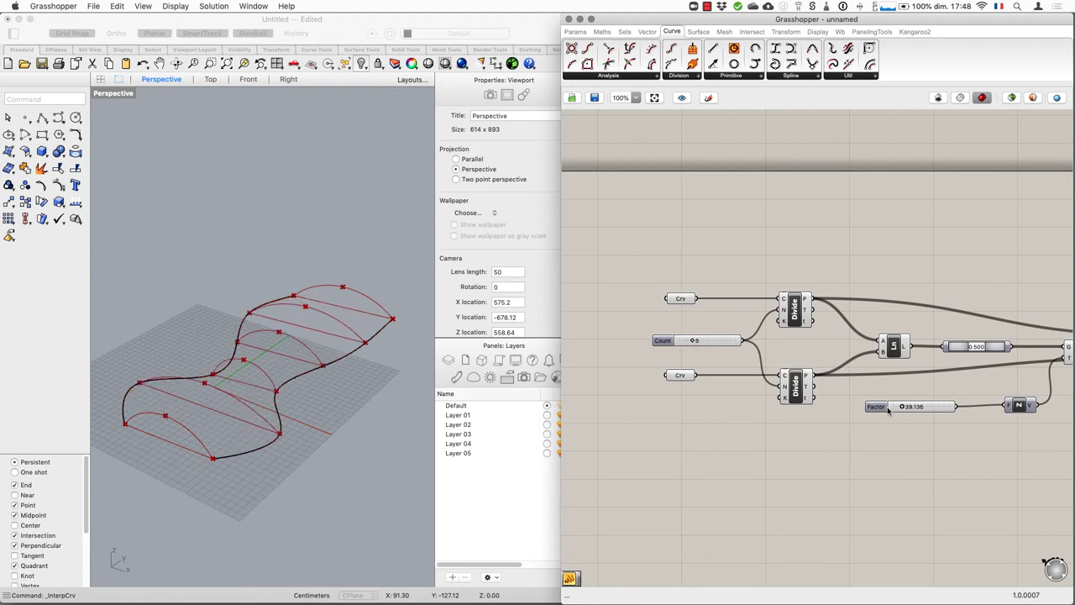
{"action": "mouse_move", "coordinate": [903, 407]}
{"action": "left_mouse_down"}
{"action": "mouse_move", "coordinate": [878, 408]}
{"action": "mouse_move", "coordinate": [908, 409]}
{"action": "left_mouse_up"}
{"action": "right_click_drag", "start_coordinate": [303, 379], "coordinate": [372, 319]}
{"action": "right_click", "coordinate": [372, 319]}
{"action": "right_click_drag", "start_coordinate": [290, 402], "coordinate": [263, 408]}
Shift the curve point parameter to 0.186, and restore it to the 1/2 (mid) preset
{"action": "mouse_move", "coordinate": [977, 347]}
{"action": "left_mouse_down"}
{"action": "mouse_move", "coordinate": [962, 353]}
{"action": "mouse_move", "coordinate": [985, 359]}
{"action": "mouse_move", "coordinate": [965, 359]}
{"action": "left_mouse_up"}
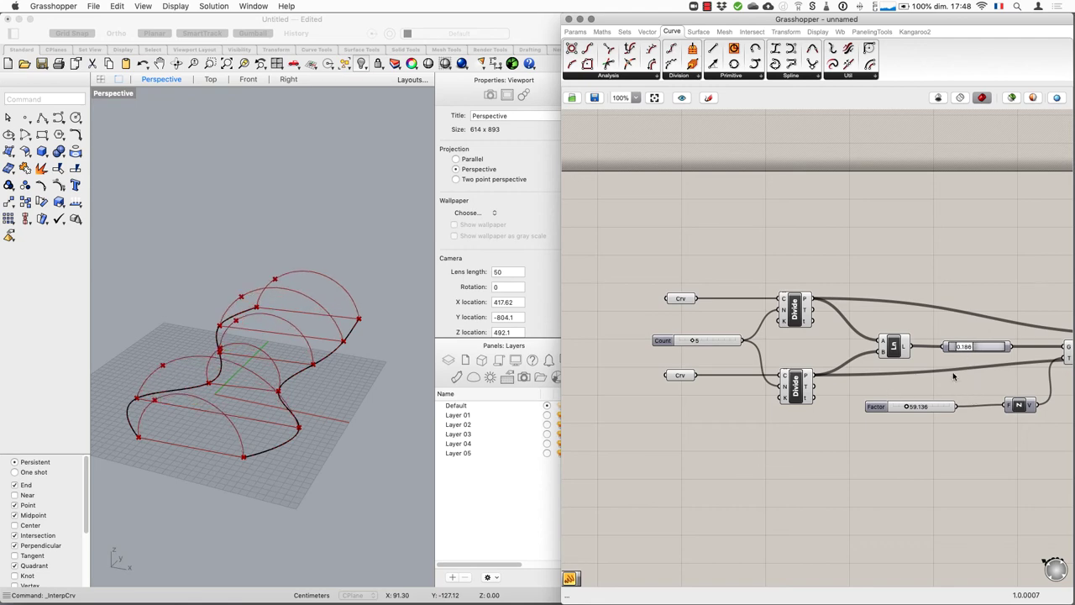
{"action": "right_click", "coordinate": [890, 347]}
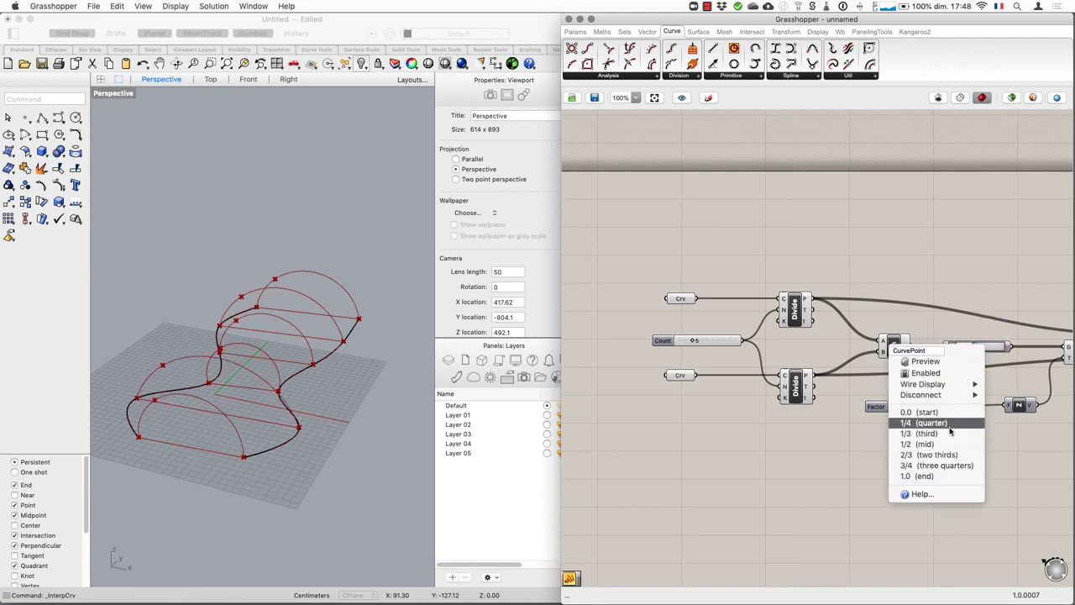
{"action": "left_click", "coordinate": [939, 445]}
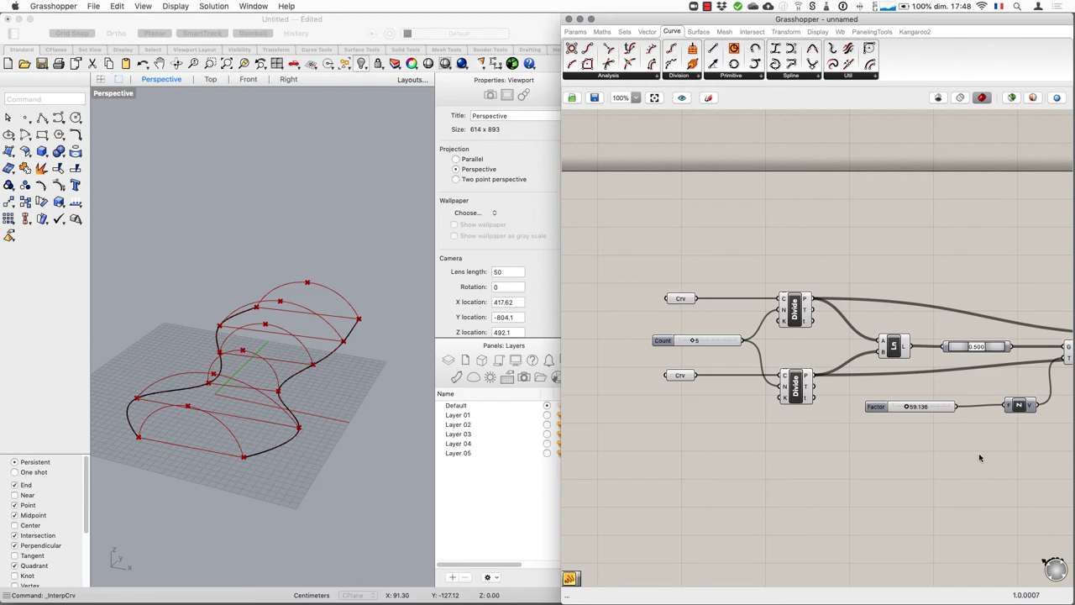
Raise the Factor slider slightly to increase the height of the arcs
{"action": "right_click_drag", "start_coordinate": [986, 448], "coordinate": [788, 454]}
{"action": "left_click_drag", "start_coordinate": [708, 411], "coordinate": [713, 414]}
{"action": "right_click_drag", "start_coordinate": [347, 413], "coordinate": [269, 415]}
Examine the descriptions and values of the Arc component's outputs
{"action": "right_click_drag", "start_coordinate": [1006, 465], "coordinate": [845, 459]}
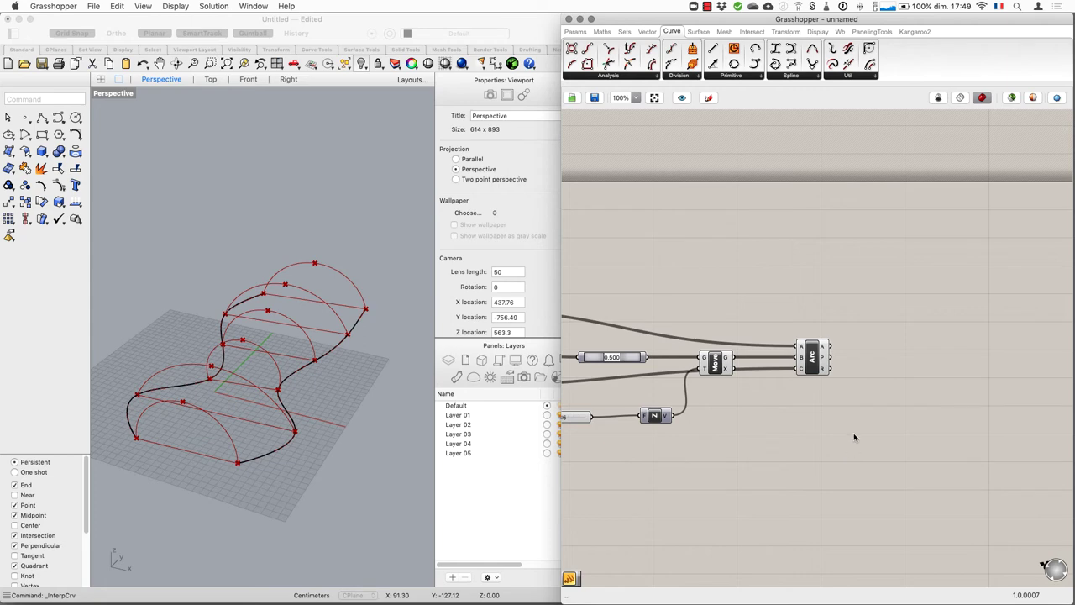
{"action": "scroll", "coordinate": [851, 357], "scroll_direction": "up", "scroll_amount": 3}
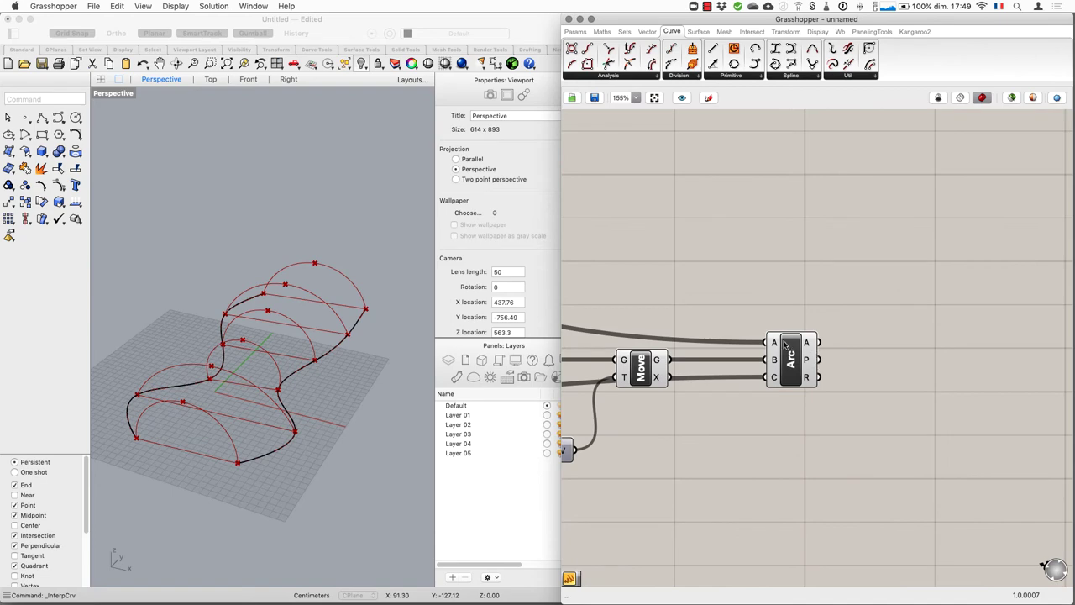
{"action": "mouse_move", "coordinate": [807, 344]}
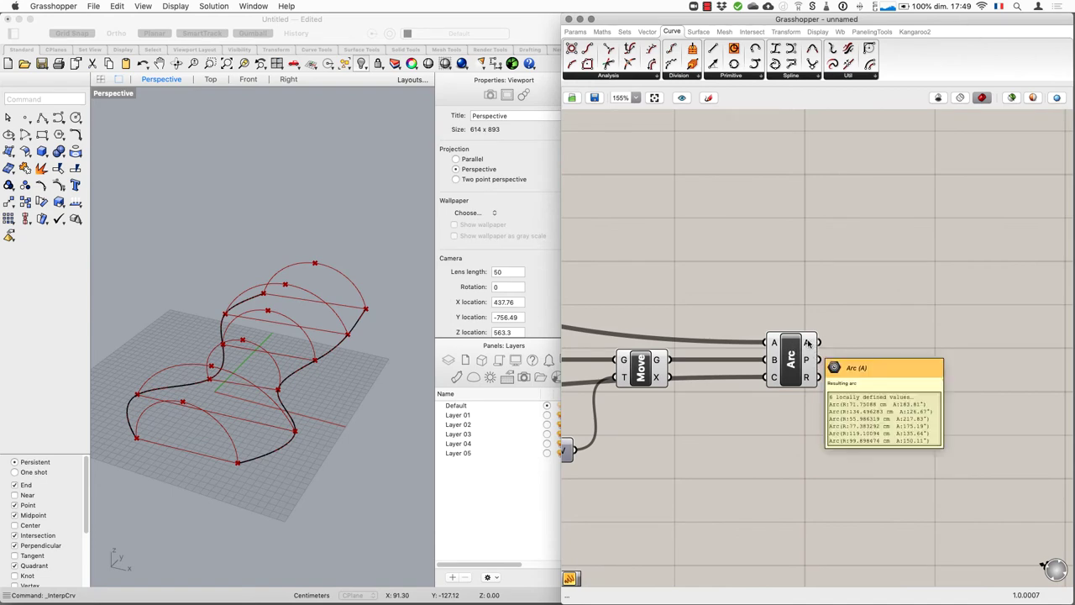
{"action": "mouse_move", "coordinate": [809, 363]}
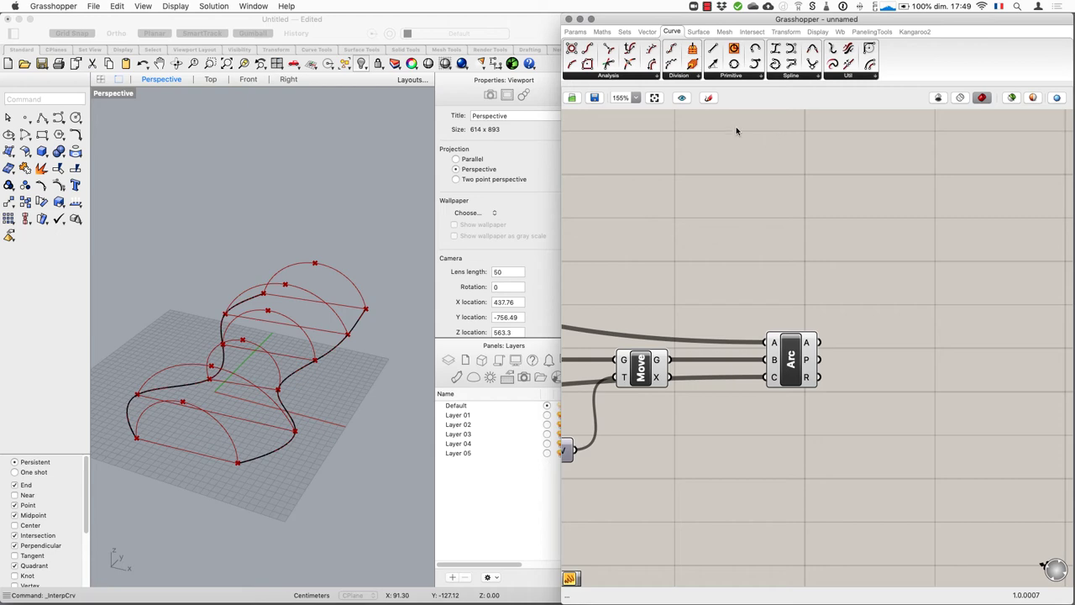
Add a Loft component beyond the Arc component and align it with the Arc's outputs
{"action": "left_click", "coordinate": [694, 32]}
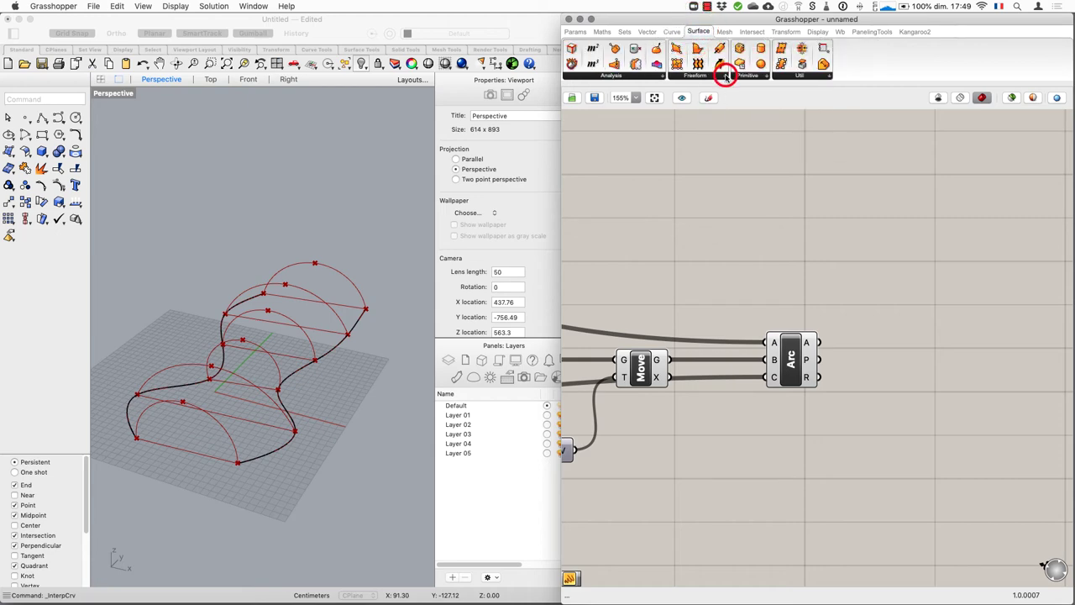
{"action": "left_click", "coordinate": [726, 75]}
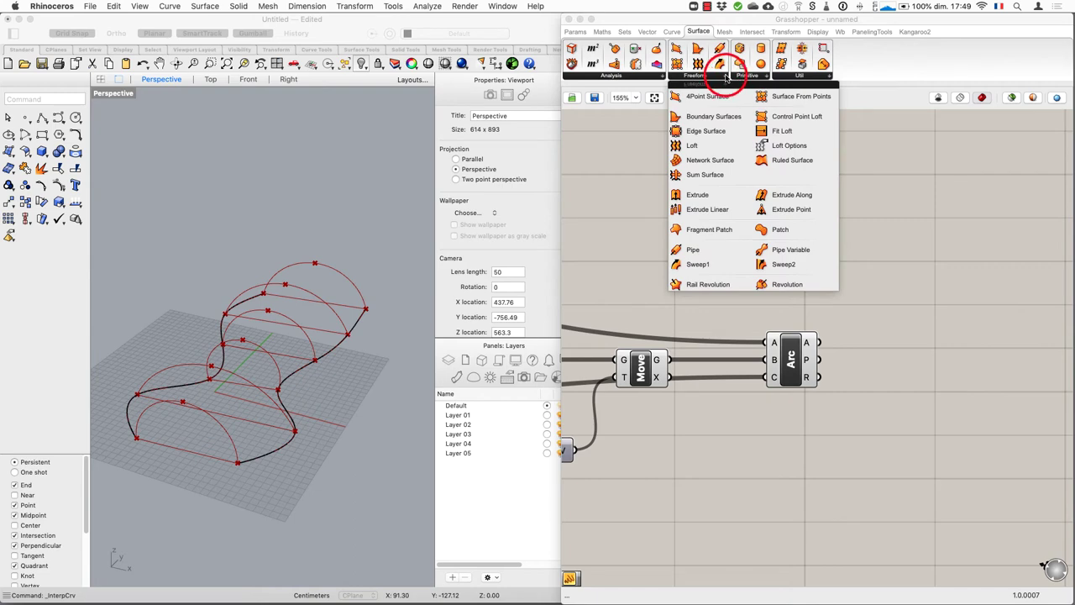
{"action": "left_click", "coordinate": [712, 146]}
{"action": "left_click", "coordinate": [928, 370]}
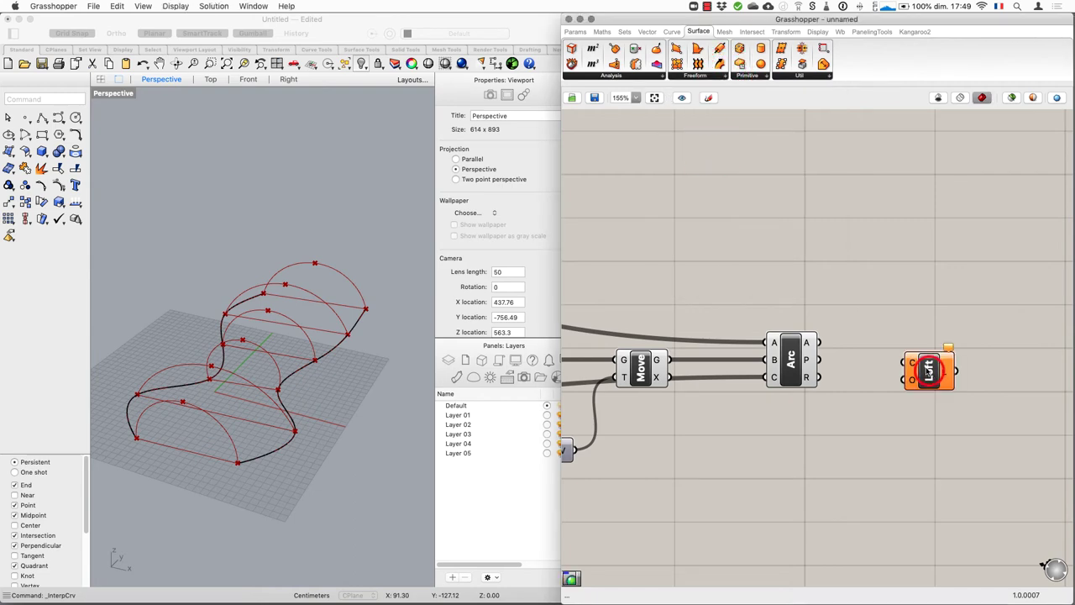
{"action": "left_click_drag", "start_coordinate": [924, 376], "coordinate": [923, 363]}
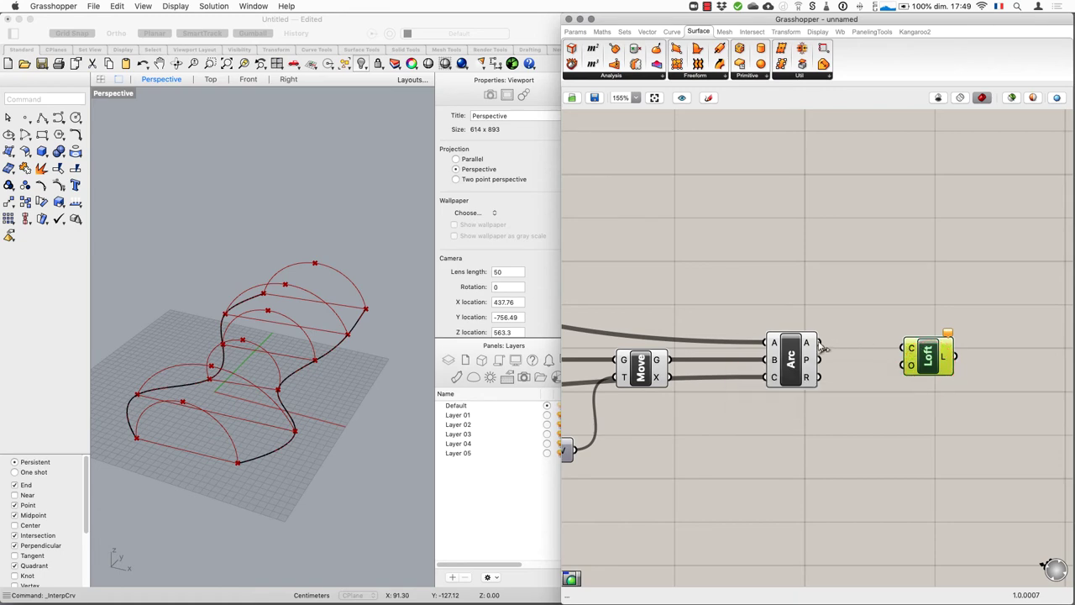
Connect the Arc's A output to the Loft's C input and inspect the lofted surface in the Rhino viewport
{"action": "left_click_drag", "start_coordinate": [817, 342], "coordinate": [840, 335]}
{"action": "left_click_drag", "start_coordinate": [907, 354], "coordinate": [938, 344]}
{"action": "left_click", "coordinate": [922, 431]}
{"action": "right_click_drag", "start_coordinate": [328, 478], "coordinate": [325, 444]}
{"action": "left_click", "coordinate": [327, 425]}
{"action": "scroll", "coordinate": [322, 416], "scroll_direction": "up", "scroll_amount": 5}
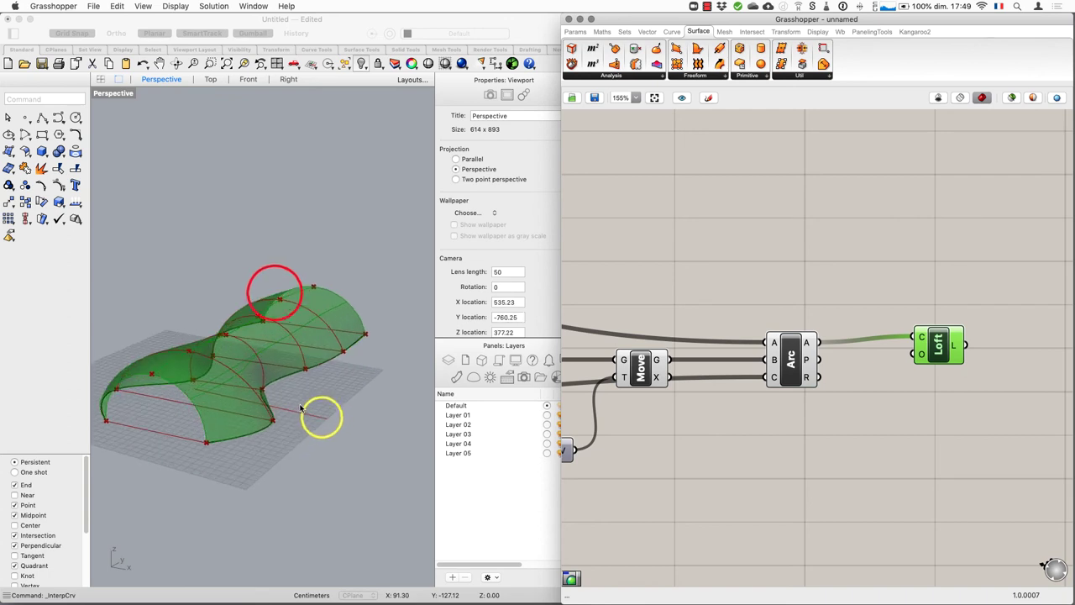
{"action": "right_click_drag", "start_coordinate": [301, 407], "coordinate": [300, 415]}
Set the Count slider to 8 and the Factor slider to 60.073 to refine the lofted surface
{"action": "scroll", "coordinate": [625, 456], "scroll_direction": "down", "scroll_amount": 2}
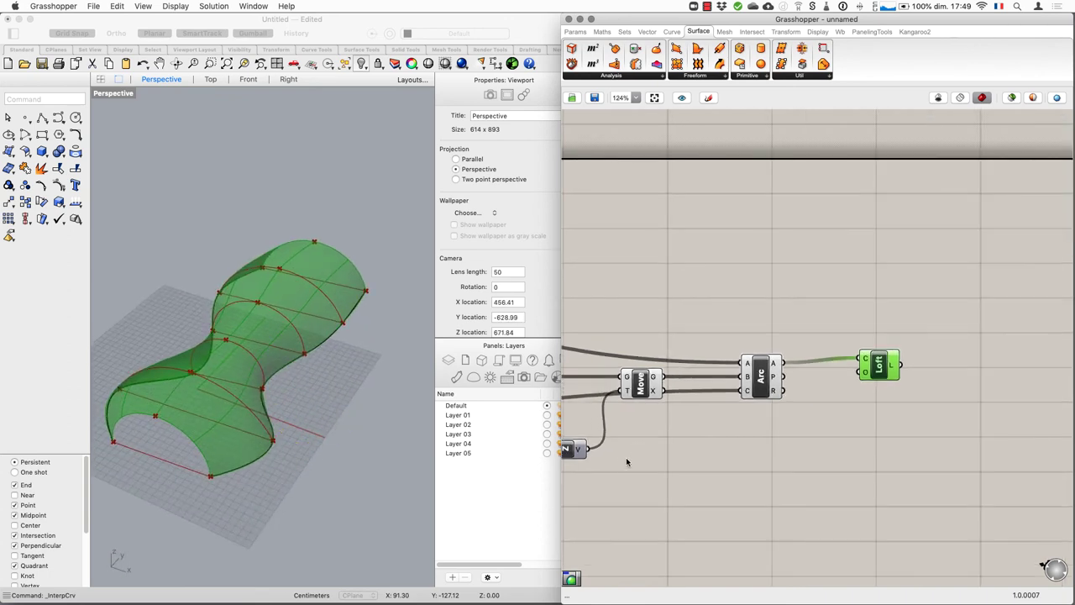
{"action": "right_click_drag", "start_coordinate": [655, 487], "coordinate": [857, 463]}
{"action": "right_click_drag", "start_coordinate": [717, 490], "coordinate": [759, 487]}
{"action": "right_click_drag", "start_coordinate": [657, 490], "coordinate": [811, 487]}
{"action": "mouse_move", "coordinate": [705, 334]}
{"action": "left_mouse_down"}
{"action": "mouse_move", "coordinate": [746, 338]}
{"action": "mouse_move", "coordinate": [695, 337]}
{"action": "mouse_move", "coordinate": [723, 345]}
{"action": "left_mouse_up"}
{"action": "scroll", "coordinate": [870, 465], "scroll_direction": "up", "scroll_amount": 3}
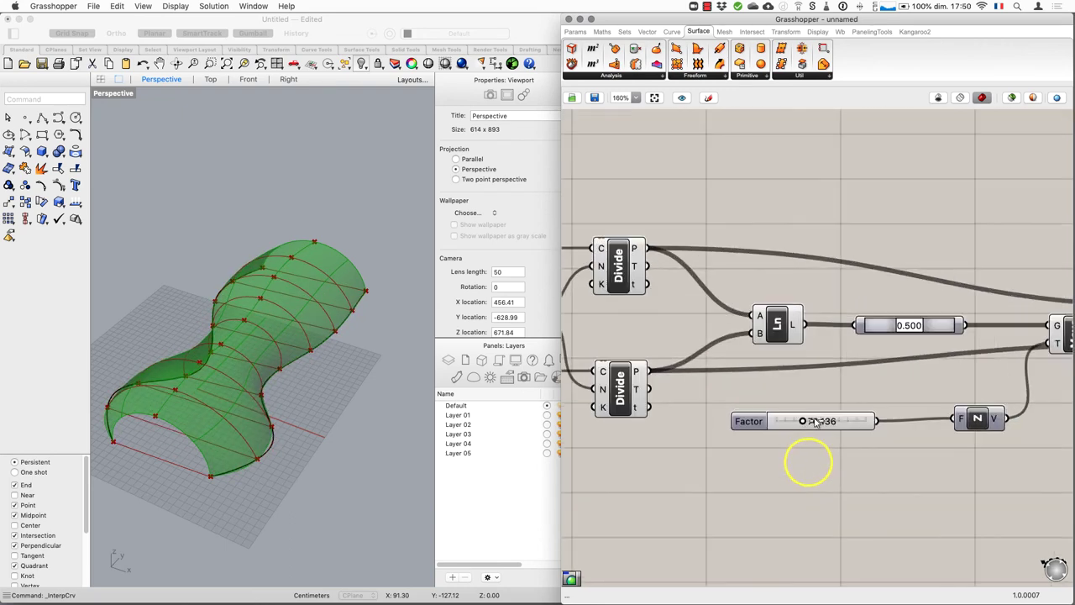
{"action": "left_click_drag", "start_coordinate": [844, 421], "coordinate": [798, 424]}
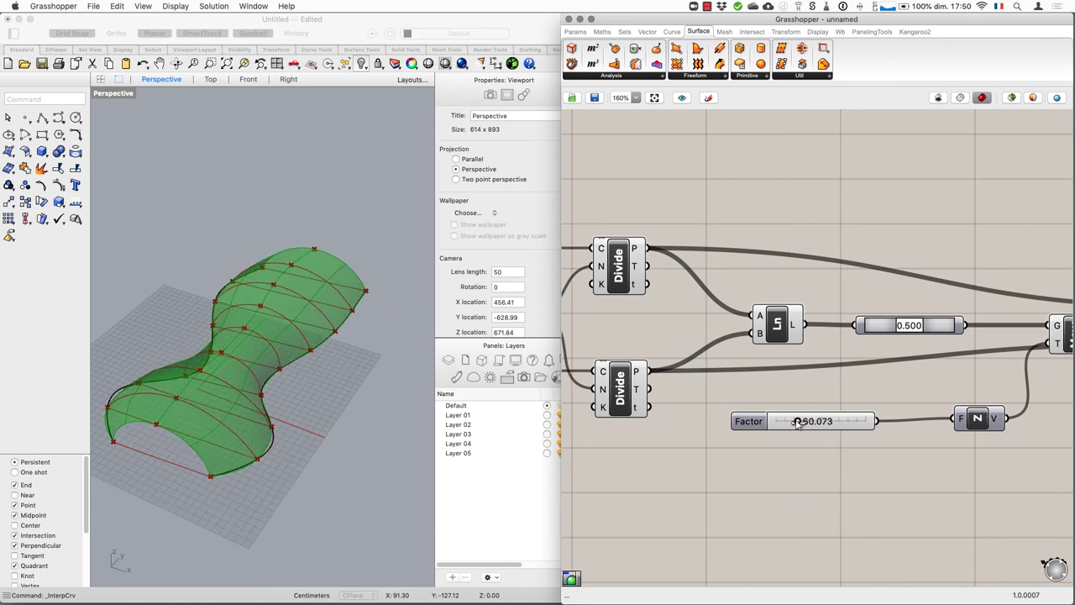
In Rhino, undo the accidental gumball extrusion of the boundary curve on the positive X side and nudge that curve slightly outward along X
{"action": "left_click", "coordinate": [306, 360]}
{"action": "left_click", "coordinate": [304, 357]}
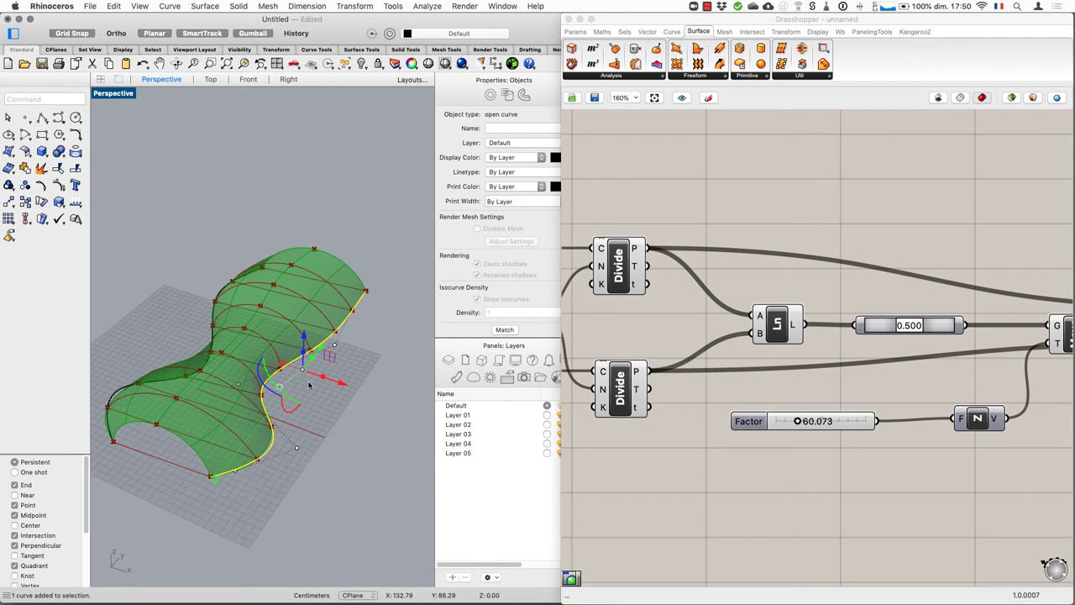
{"action": "left_click_drag", "start_coordinate": [325, 383], "coordinate": [303, 384]}
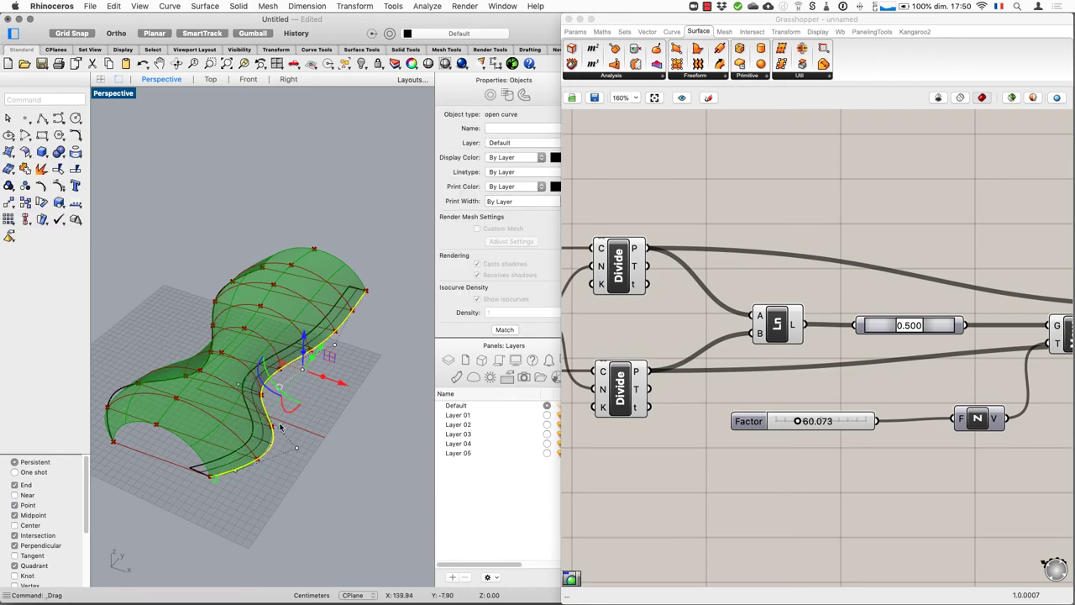
{"action": "key", "text": "super+z"}
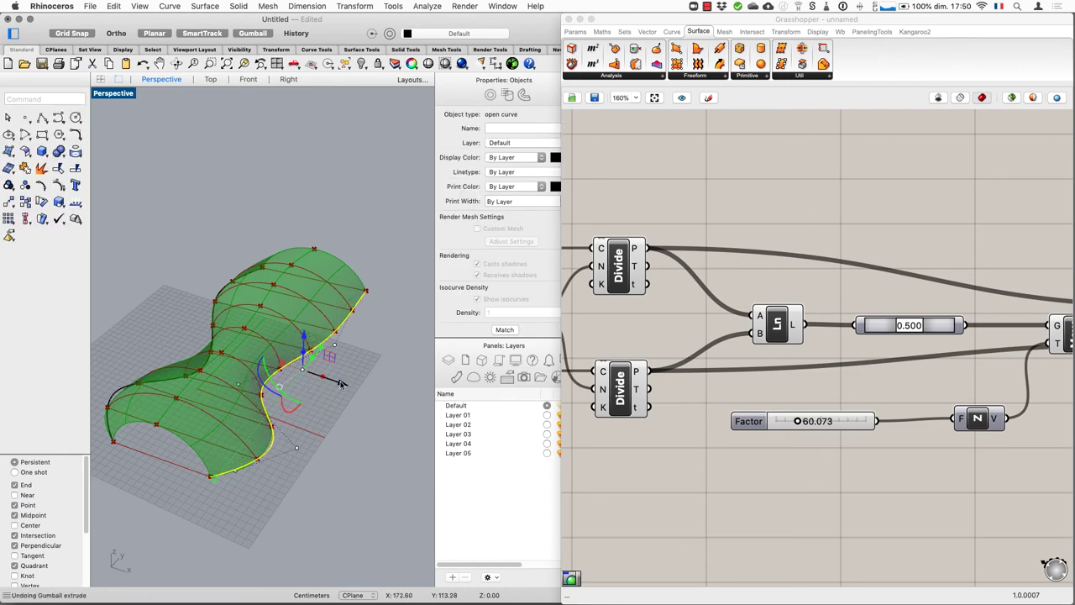
{"action": "mouse_move", "coordinate": [340, 382]}
{"action": "left_mouse_down"}
{"action": "mouse_move", "coordinate": [329, 376]}
{"action": "mouse_move", "coordinate": [337, 382]}
{"action": "left_mouse_up"}
{"action": "left_click", "coordinate": [296, 450]}
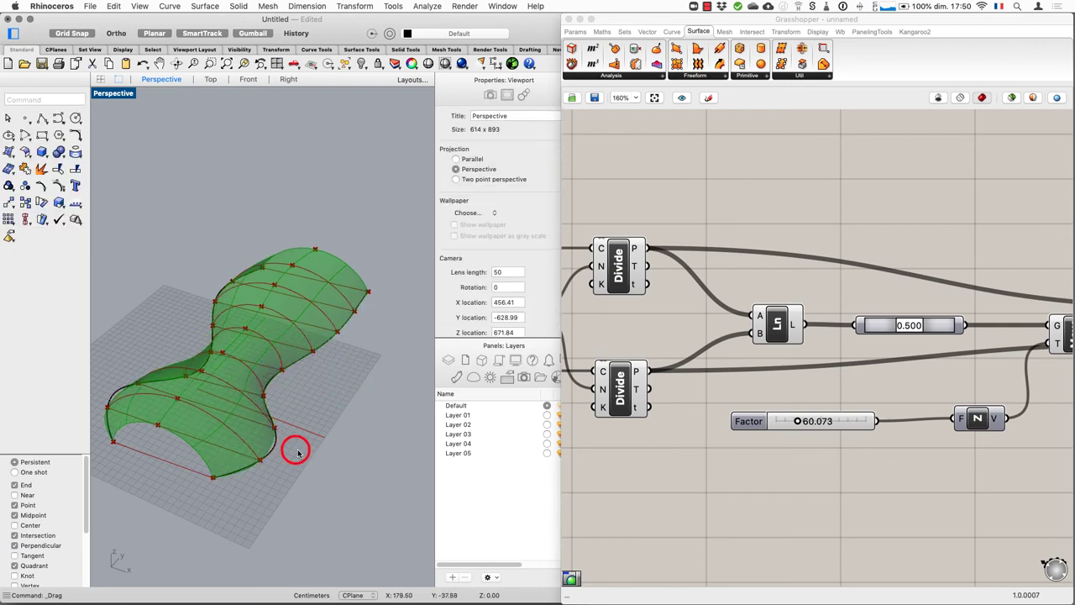
Move two outer control points of the same boundary curve inward along X to reshape the loft's edge
{"action": "left_click", "coordinate": [278, 438]}
{"action": "left_click", "coordinate": [300, 446]}
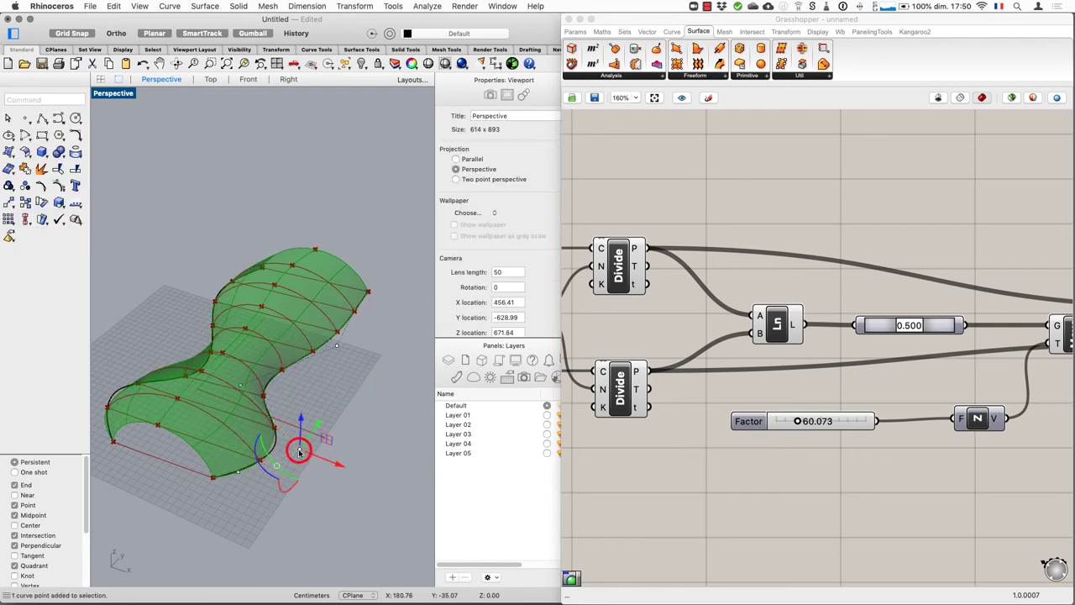
{"action": "left_click_drag", "start_coordinate": [300, 452], "coordinate": [289, 449]}
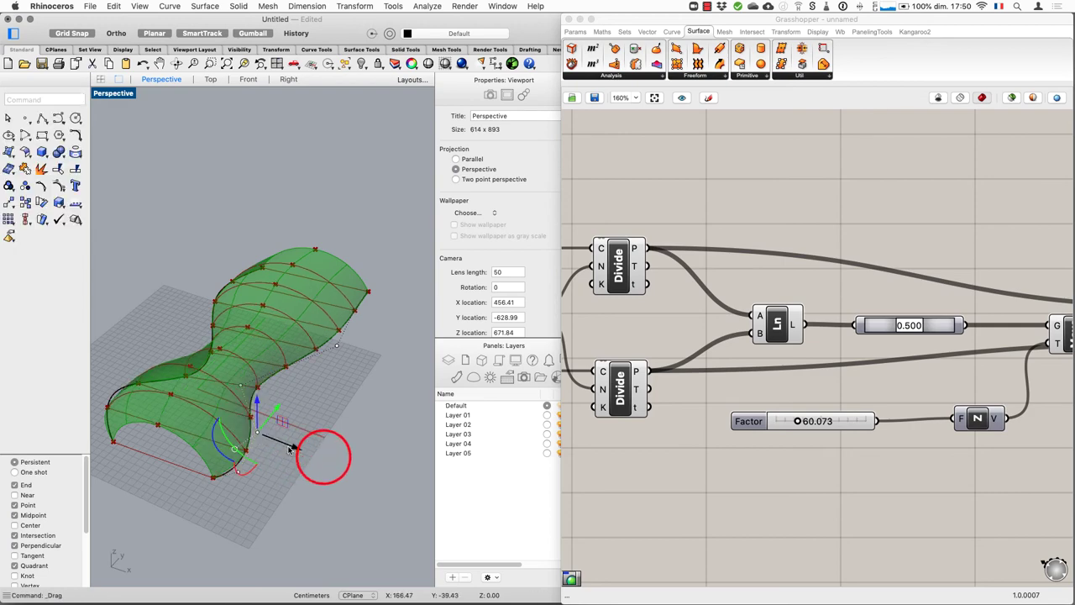
{"action": "left_click", "coordinate": [336, 345]}
{"action": "left_click_drag", "start_coordinate": [336, 345], "coordinate": [304, 336]}
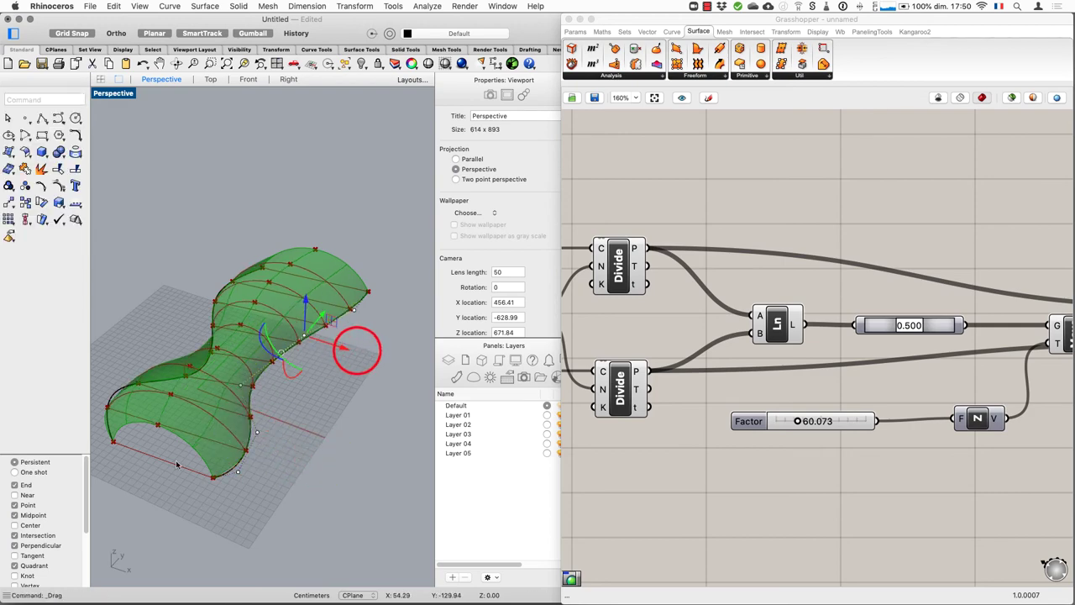
Move the opposite boundary curve's control point nearest the open front end inward, and inspect the reshaped loft
{"action": "right_click_drag", "start_coordinate": [317, 437], "coordinate": [404, 377]}
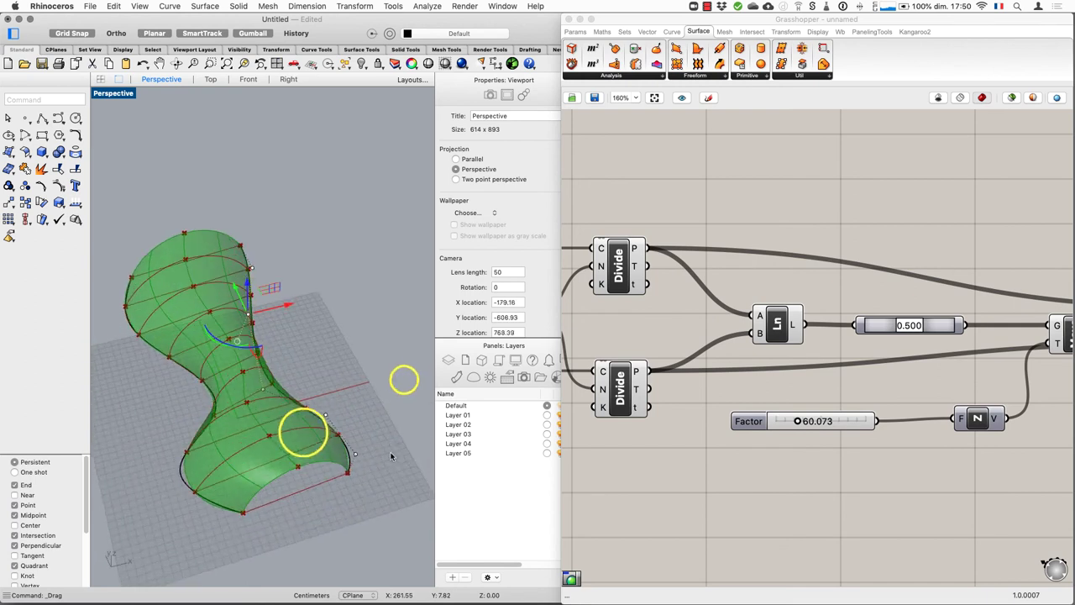
{"action": "left_click", "coordinate": [183, 472]}
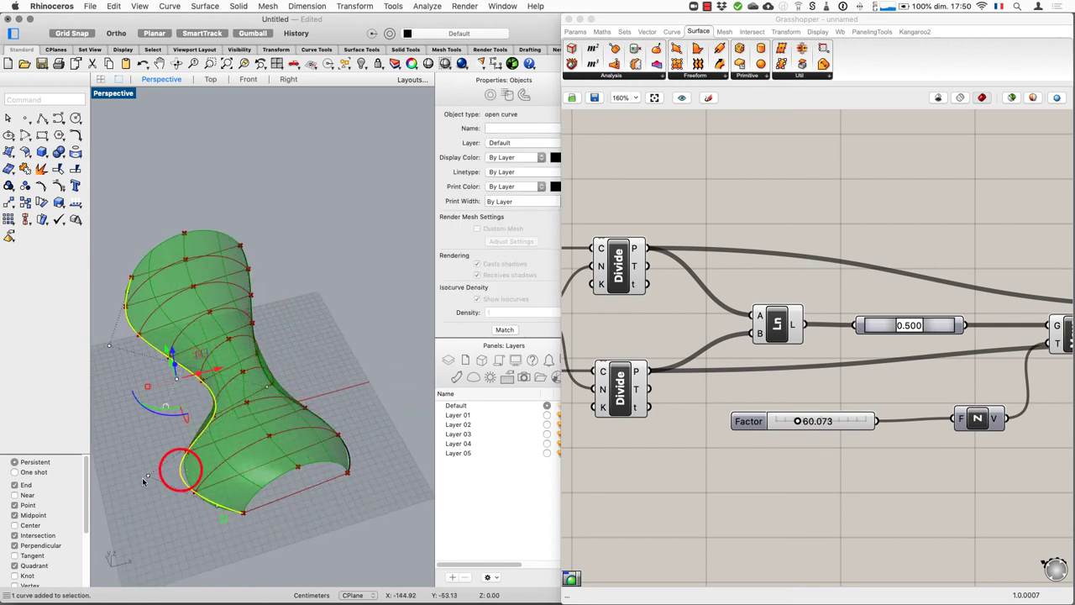
{"action": "left_click", "coordinate": [148, 475]}
{"action": "left_click_drag", "start_coordinate": [168, 481], "coordinate": [172, 470]}
{"action": "right_click_drag", "start_coordinate": [172, 471], "coordinate": [277, 433]}
{"action": "right_click", "coordinate": [280, 430]}
{"action": "right_click_drag", "start_coordinate": [243, 257], "coordinate": [286, 386]}
{"action": "left_click", "coordinate": [291, 394]}
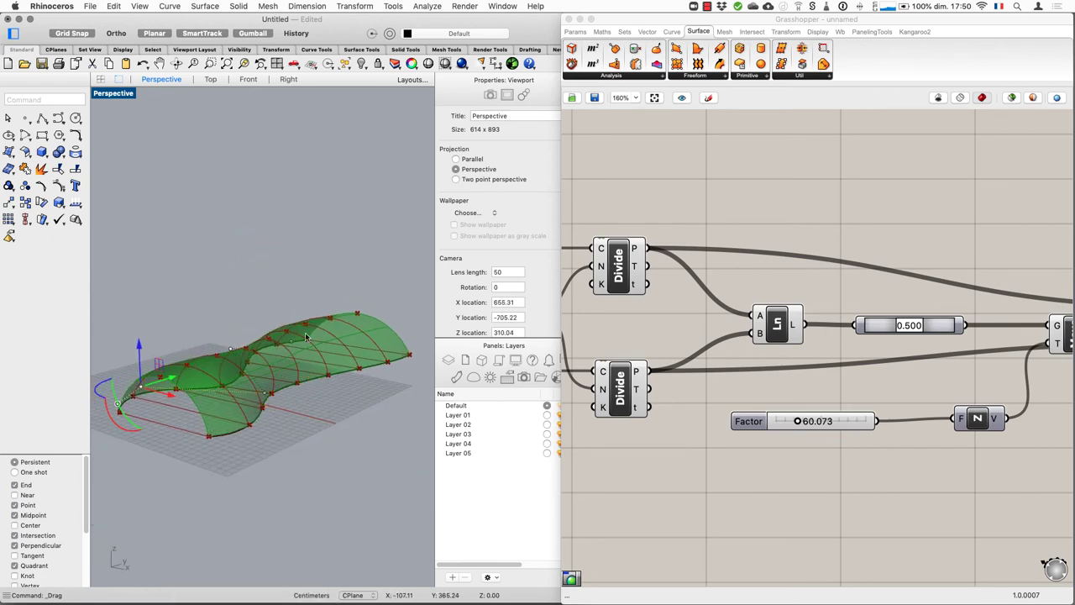
{"action": "left_click", "coordinate": [353, 420]}
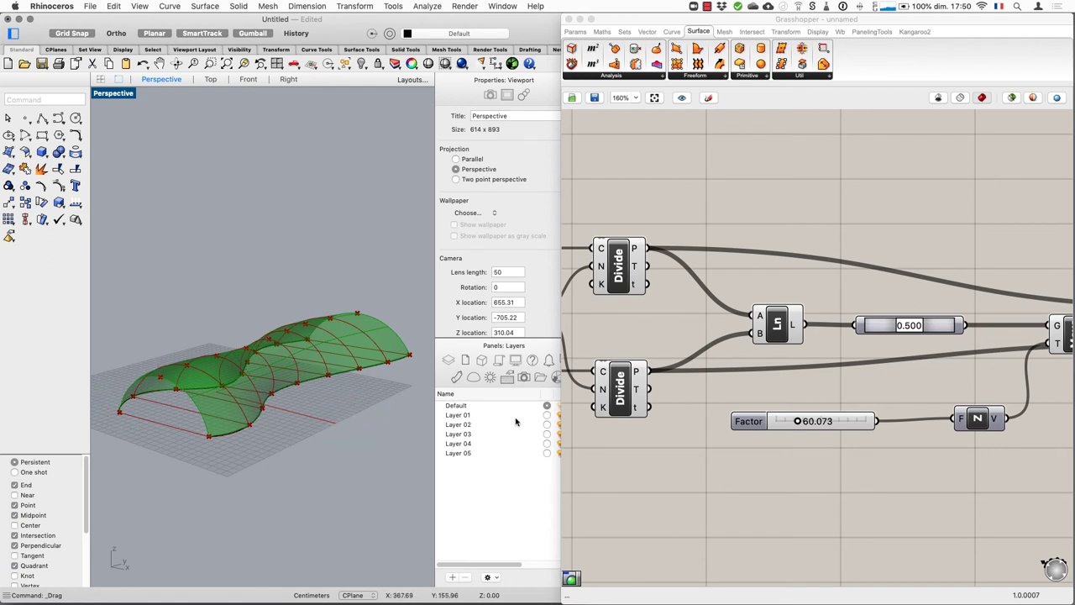
{"action": "right_click_drag", "start_coordinate": [298, 384], "coordinate": [370, 391]}
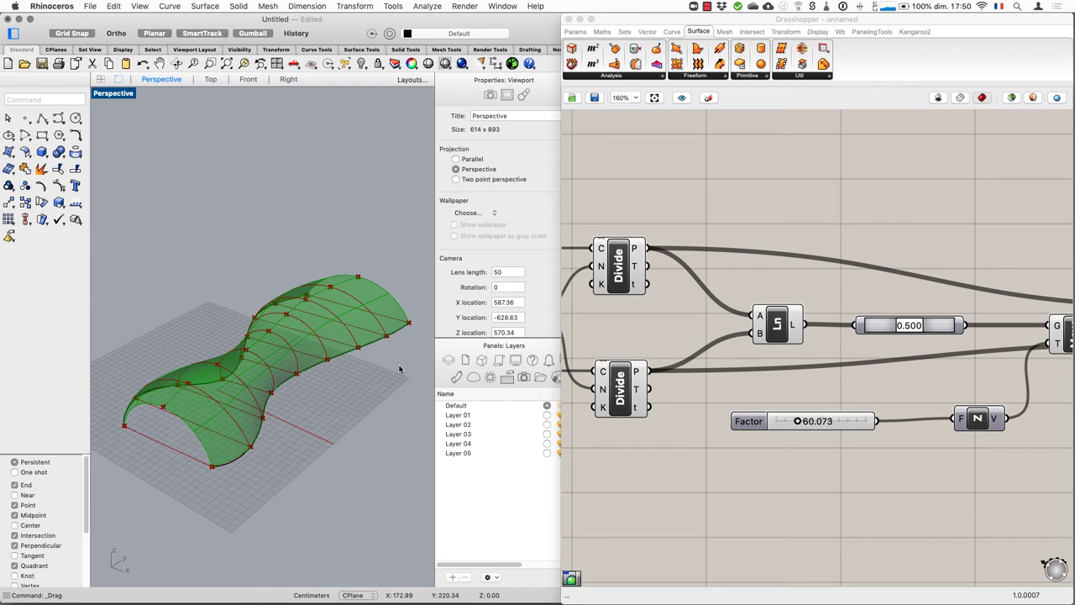
Bake the Loft component's surface into Rhino on Layer 01
{"action": "scroll", "coordinate": [844, 372], "scroll_direction": "down", "scroll_amount": 5}
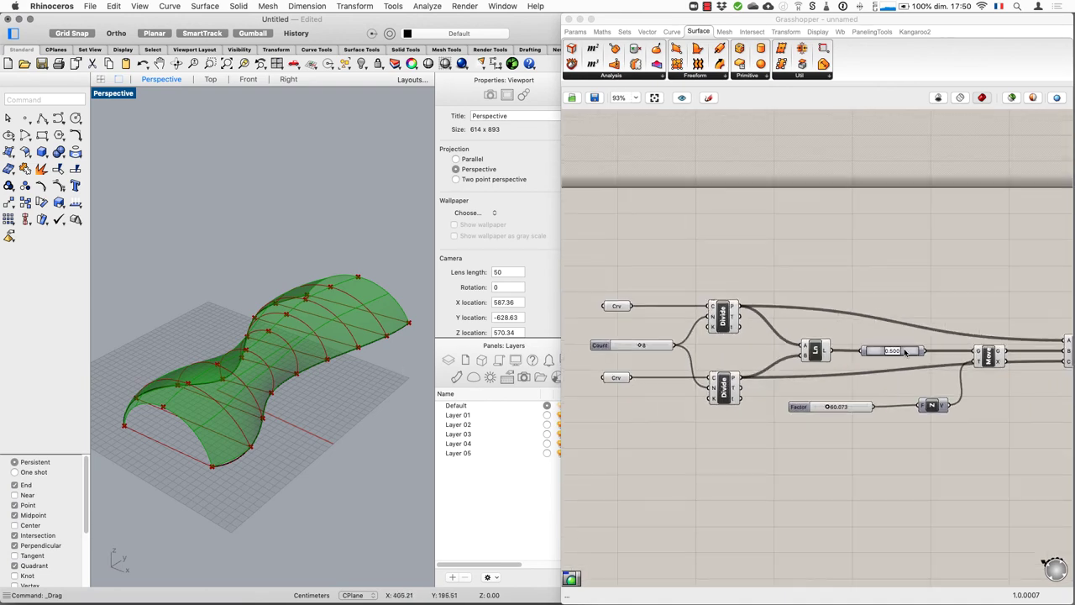
{"action": "scroll", "coordinate": [992, 299], "scroll_direction": "right", "scroll_amount": 10}
{"action": "left_click", "coordinate": [958, 342]}
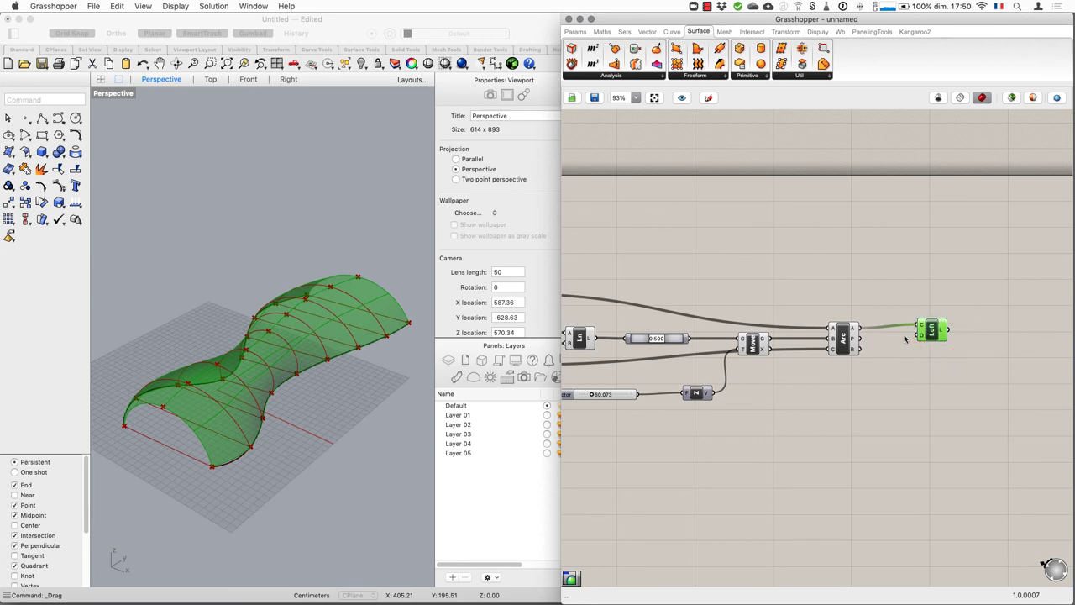
{"action": "right_click", "coordinate": [934, 334]}
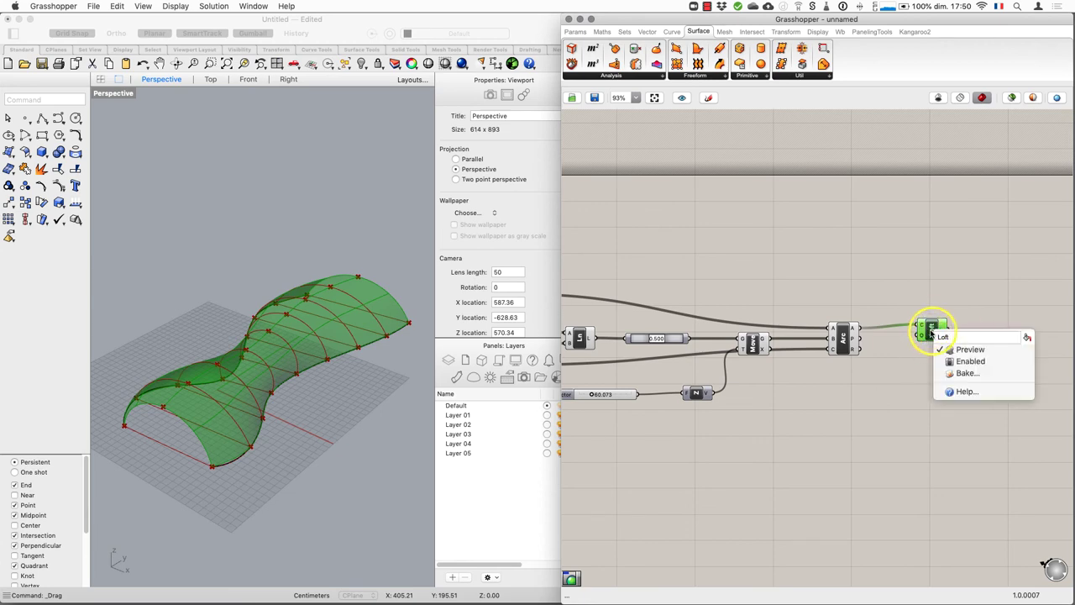
{"action": "left_click", "coordinate": [958, 373]}
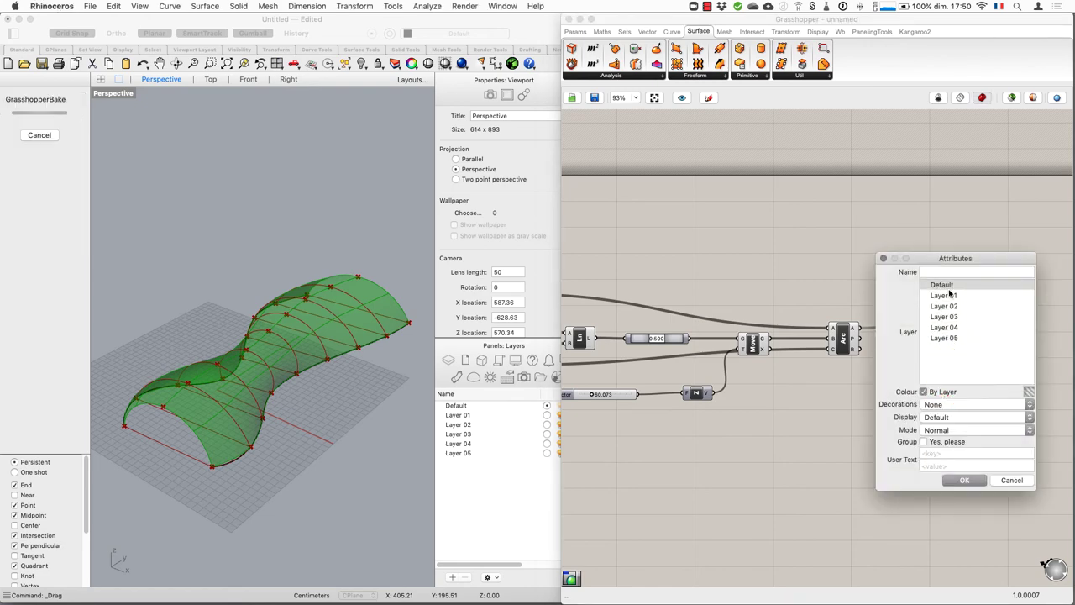
{"action": "left_click", "coordinate": [955, 296]}
{"action": "left_click", "coordinate": [965, 480]}
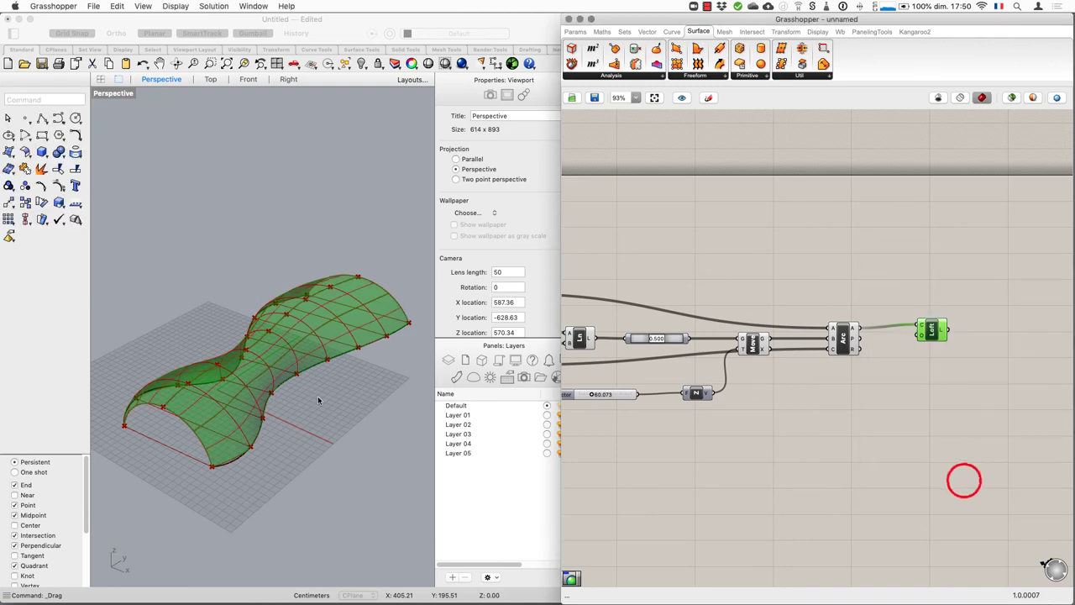
Select the baked polysurface in Rhino and shift it along X, clear of the Grasshopper preview
{"action": "scroll", "coordinate": [263, 377], "scroll_direction": "down", "scroll_amount": 3}
{"action": "left_click", "coordinate": [263, 377]}
{"action": "left_click", "coordinate": [278, 357]}
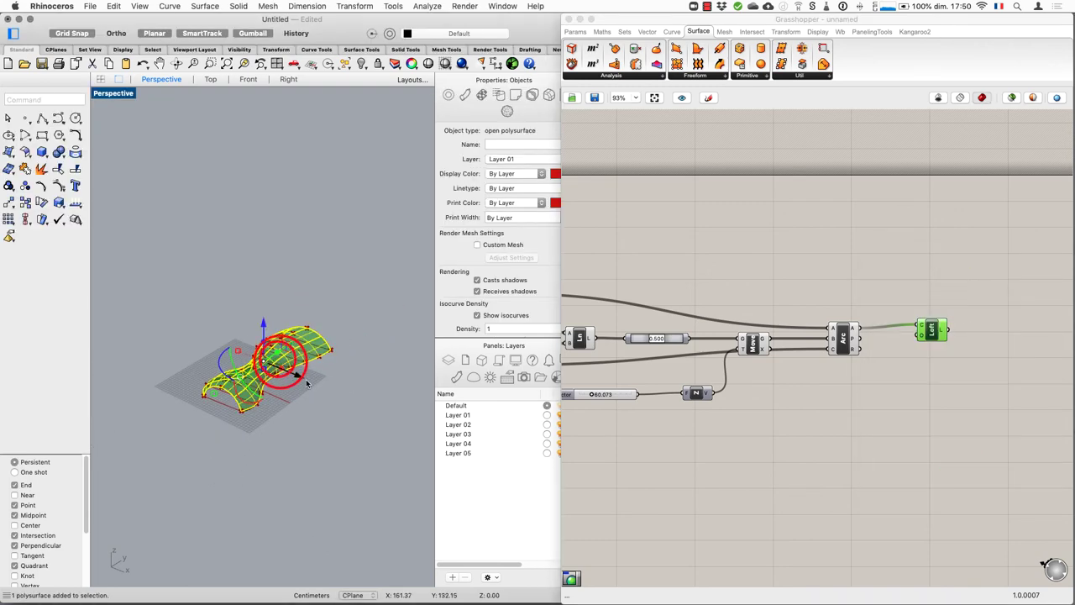
{"action": "left_click_drag", "start_coordinate": [294, 380], "coordinate": [223, 358], "text": "alt"}
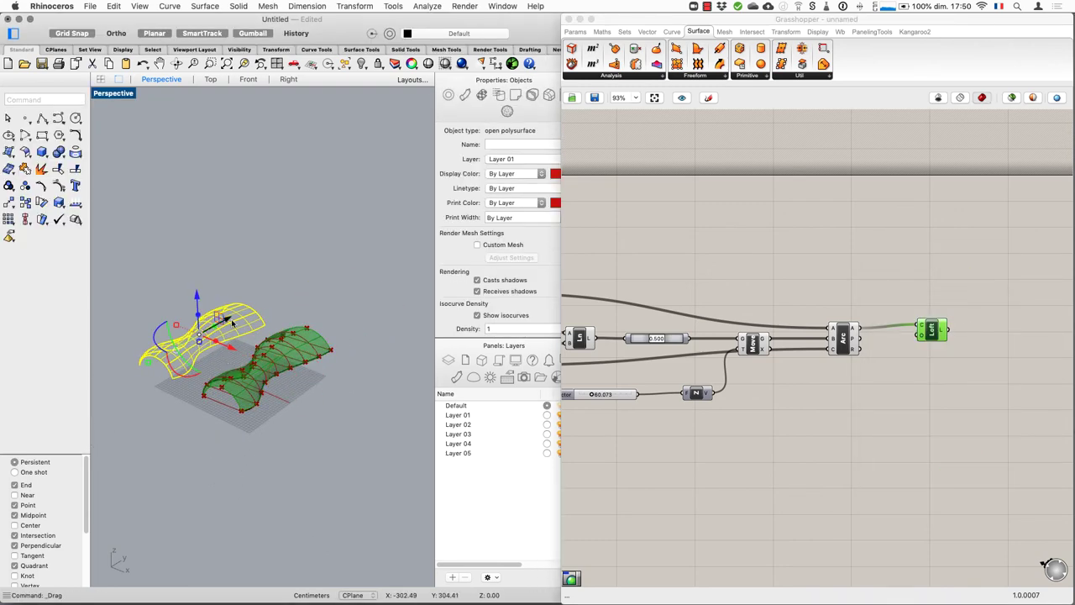
Switch the Perspective viewport to shaded display and view the baked polysurface beside the Grasshopper preview from a higher angle
{"action": "left_click_drag", "start_coordinate": [233, 323], "coordinate": [232, 323], "text": "alt"}
{"action": "left_click", "coordinate": [227, 250]}
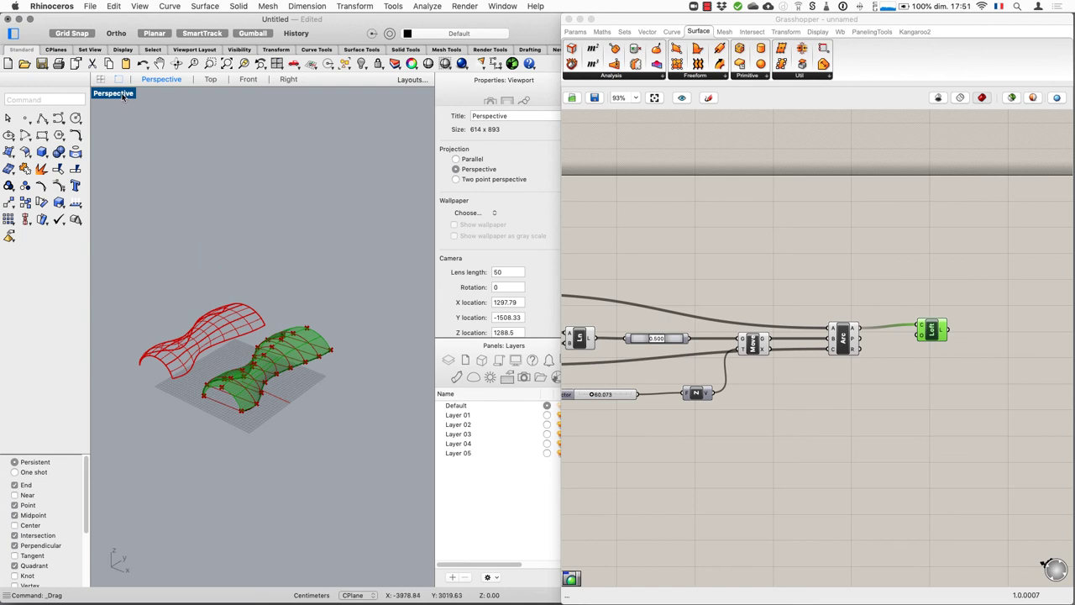
{"action": "left_click", "coordinate": [122, 94]}
{"action": "left_click", "coordinate": [161, 300]}
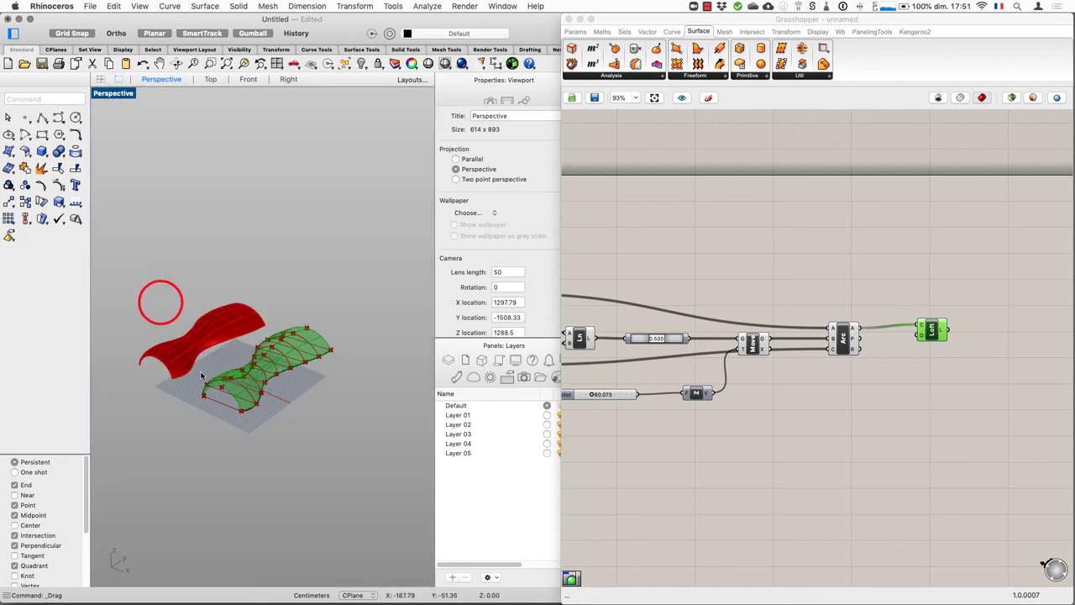
{"action": "right_click_drag", "start_coordinate": [201, 376], "coordinate": [223, 388]}
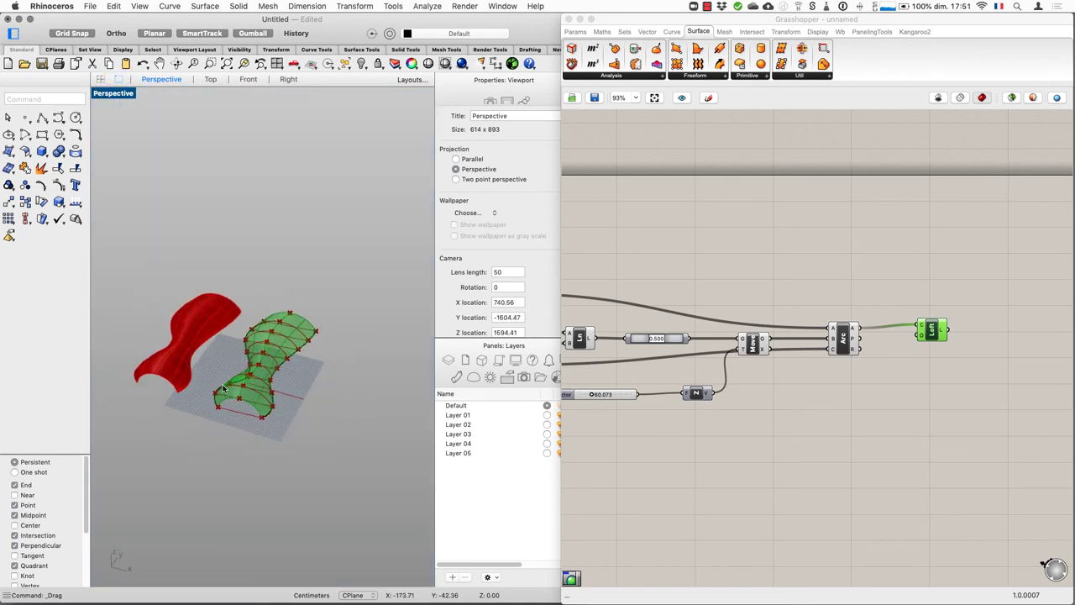
Move the boundary curve farthest from the baked polysurface outward along X to widen the loft preview
{"action": "left_click", "coordinate": [193, 314]}
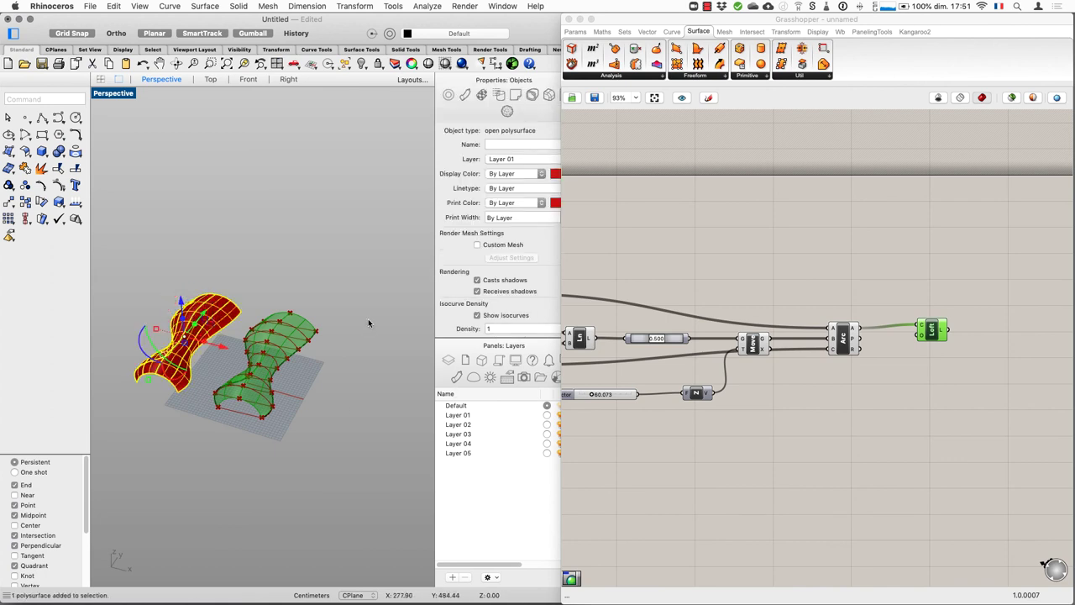
{"action": "left_click", "coordinate": [304, 352]}
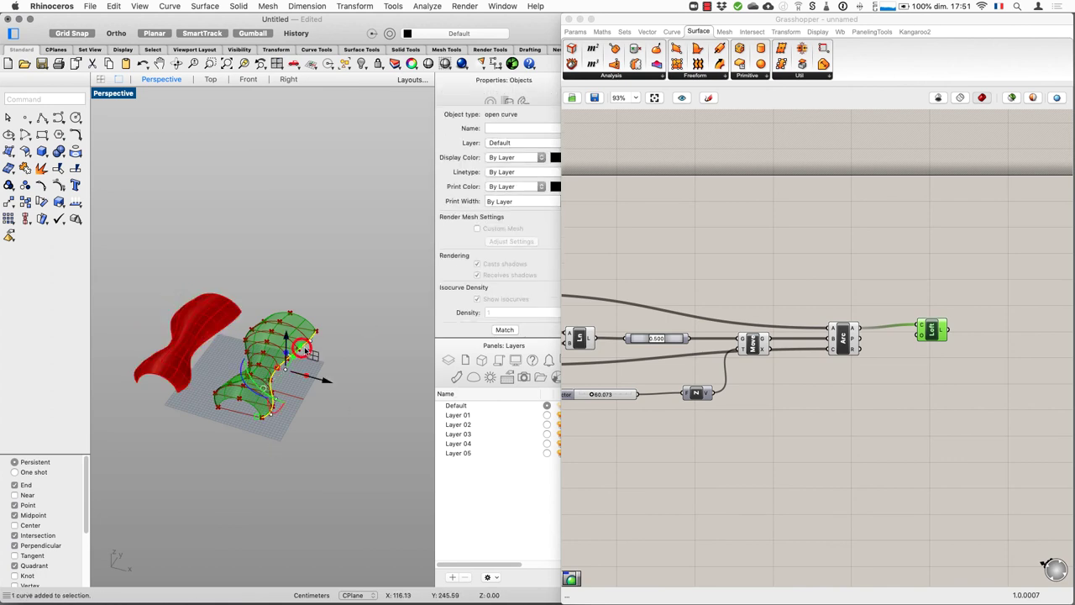
{"action": "left_click_drag", "start_coordinate": [332, 388], "coordinate": [329, 385]}
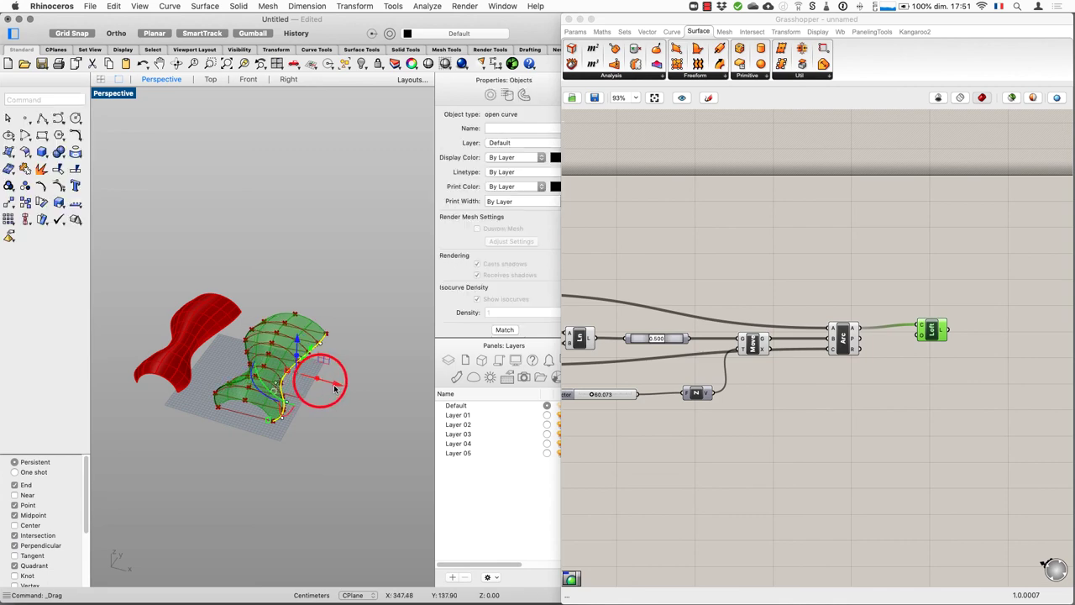
Set the Count slider feeding both Divide components to 5
{"action": "right_click_drag", "start_coordinate": [633, 462], "coordinate": [614, 461]}
{"action": "scroll", "coordinate": [670, 351], "scroll_direction": "up", "scroll_amount": 10}
{"action": "scroll", "coordinate": [669, 351], "scroll_direction": "down", "scroll_amount": 5}
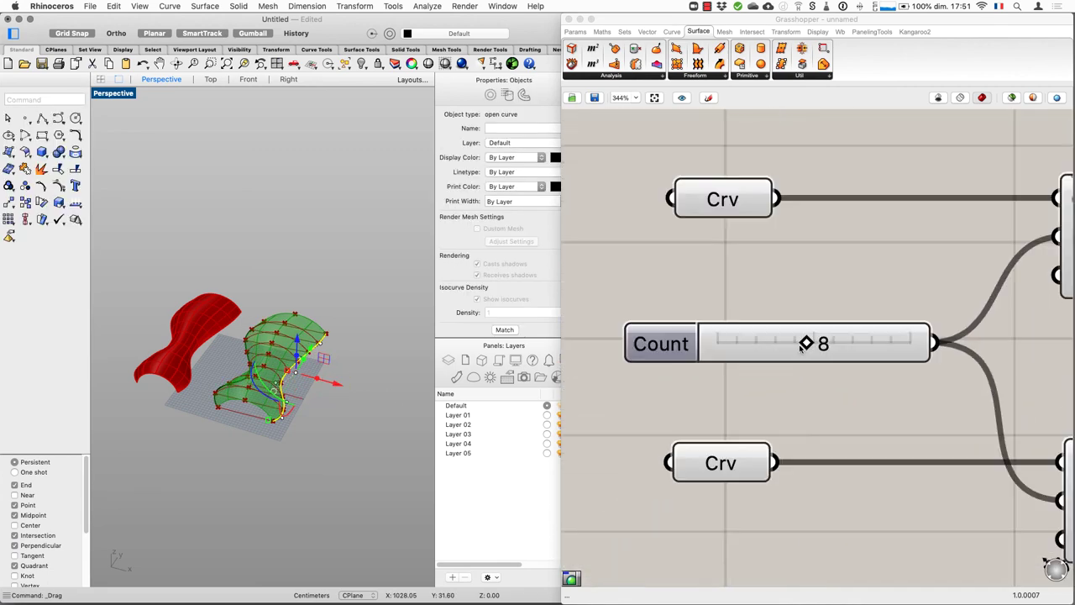
{"action": "left_click", "coordinate": [805, 343]}
{"action": "left_click_drag", "start_coordinate": [805, 343], "coordinate": [757, 354]}
{"action": "scroll", "coordinate": [758, 354], "scroll_direction": "down", "scroll_amount": 8}
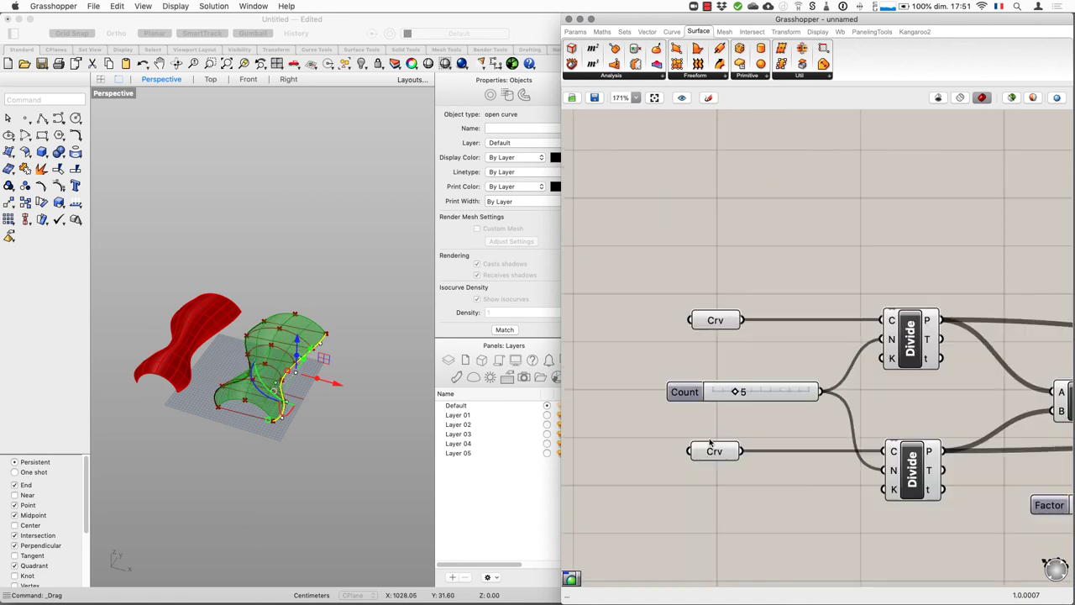
Raise the Factor slider driving the Unit Z vector to 63.202
{"action": "right_click_drag", "start_coordinate": [912, 502], "coordinate": [761, 464]}
{"action": "scroll", "coordinate": [659, 434], "scroll_direction": "up", "scroll_amount": 4}
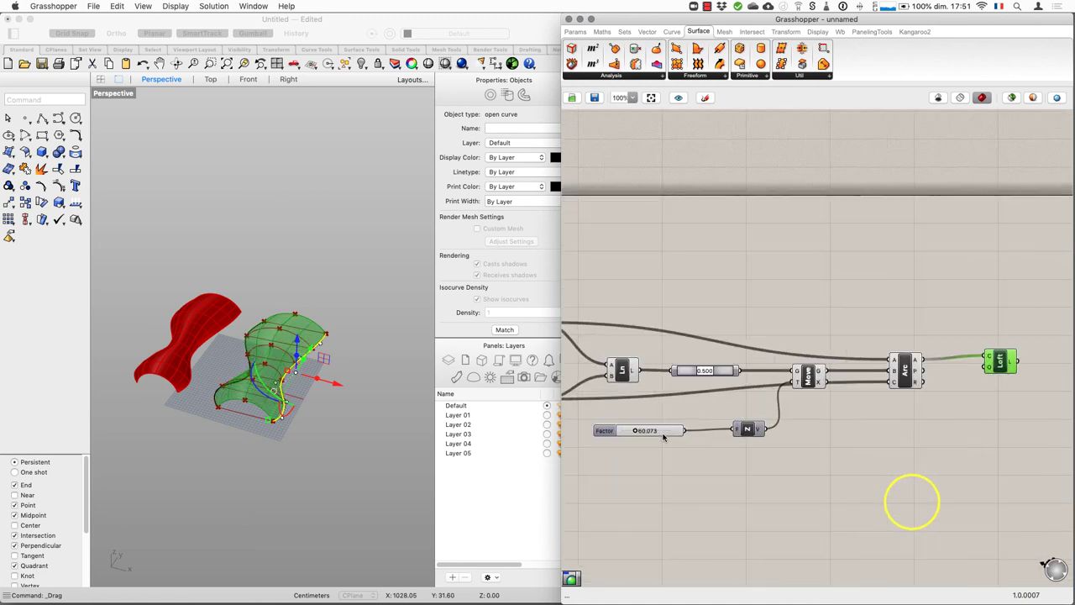
{"action": "left_click_drag", "start_coordinate": [619, 432], "coordinate": [623, 432]}
{"action": "scroll", "coordinate": [869, 504], "scroll_direction": "down", "scroll_amount": 1}
{"action": "scroll", "coordinate": [869, 504], "scroll_direction": "down", "scroll_amount": 2}
Bake the widened Loft surface into Rhino on Layer 01
{"action": "right_click_drag", "start_coordinate": [1013, 443], "coordinate": [814, 436]}
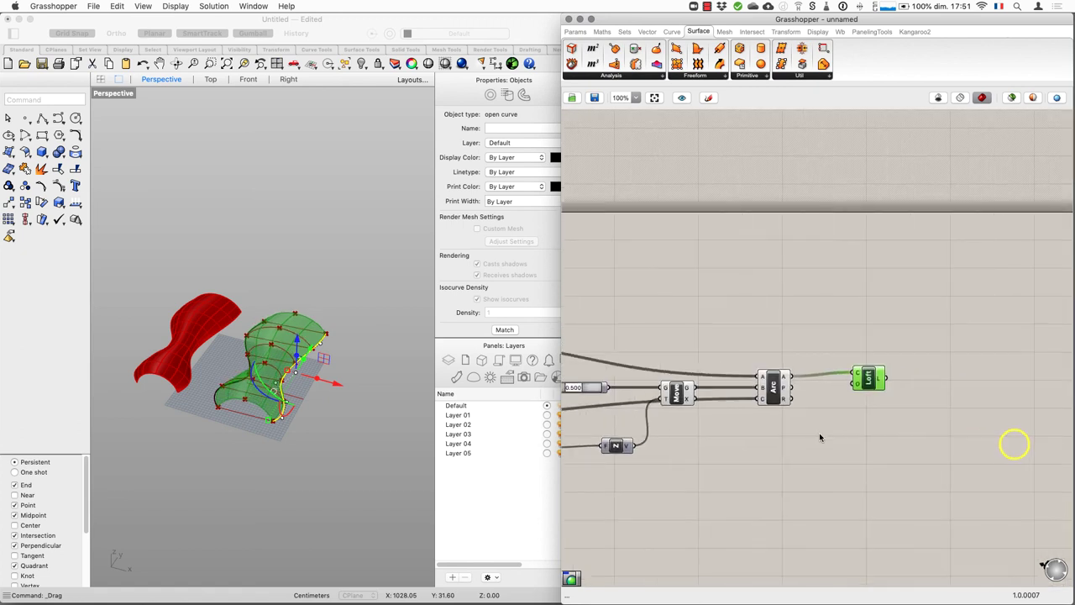
{"action": "right_click", "coordinate": [869, 375]}
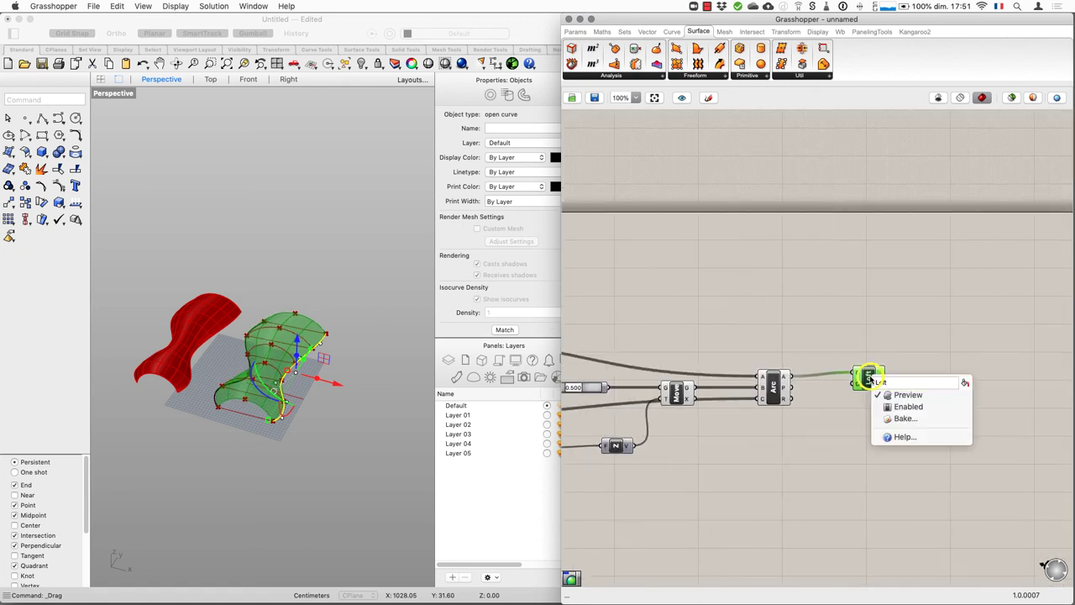
{"action": "left_click", "coordinate": [906, 417]}
{"action": "left_click", "coordinate": [814, 298]}
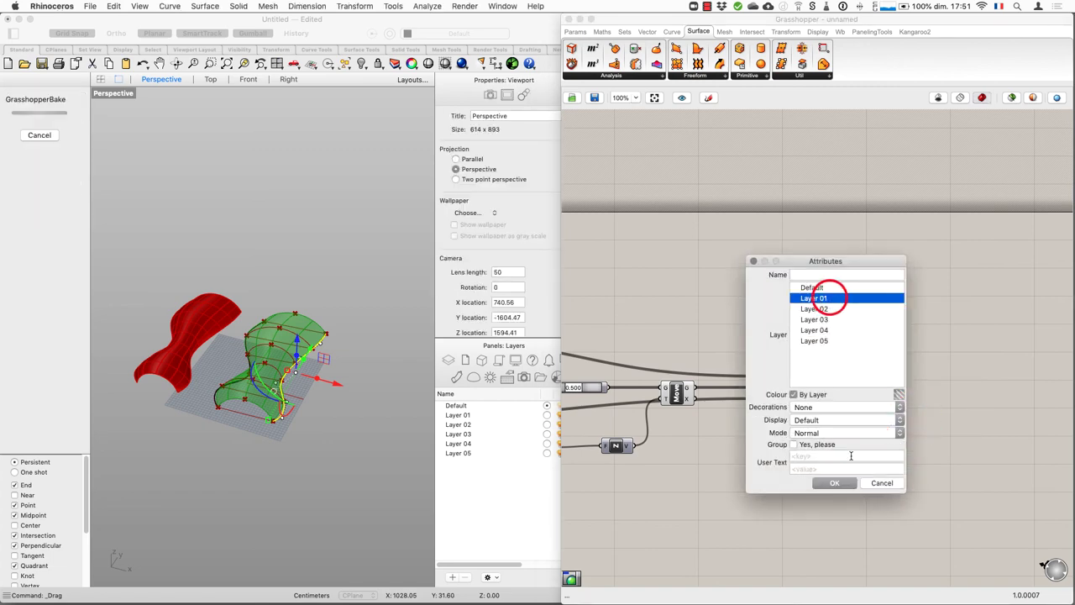
{"action": "left_click", "coordinate": [834, 483]}
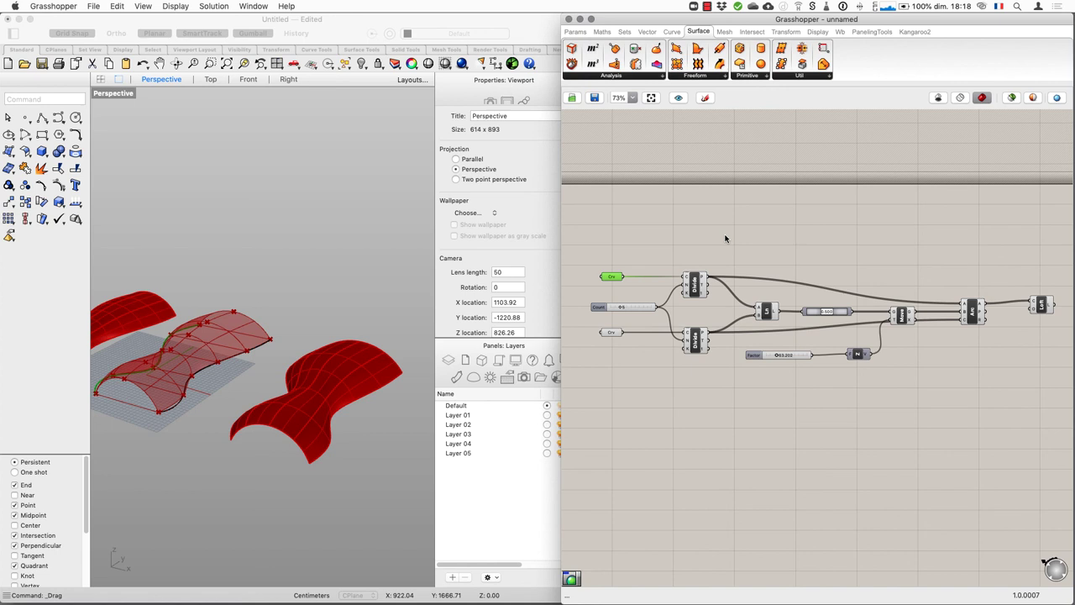
Group the two Divide components on the Grasshopper canvas
{"action": "left_click", "coordinate": [725, 239]}
{"action": "left_click_drag", "start_coordinate": [670, 259], "coordinate": [718, 376]}
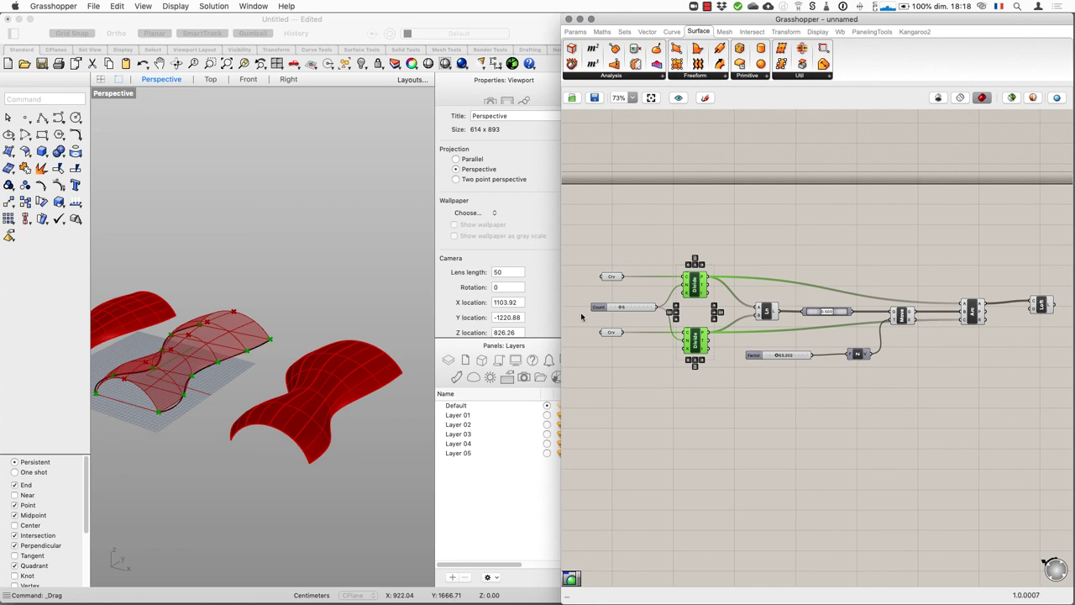
{"action": "left_click", "coordinate": [120, 6]}
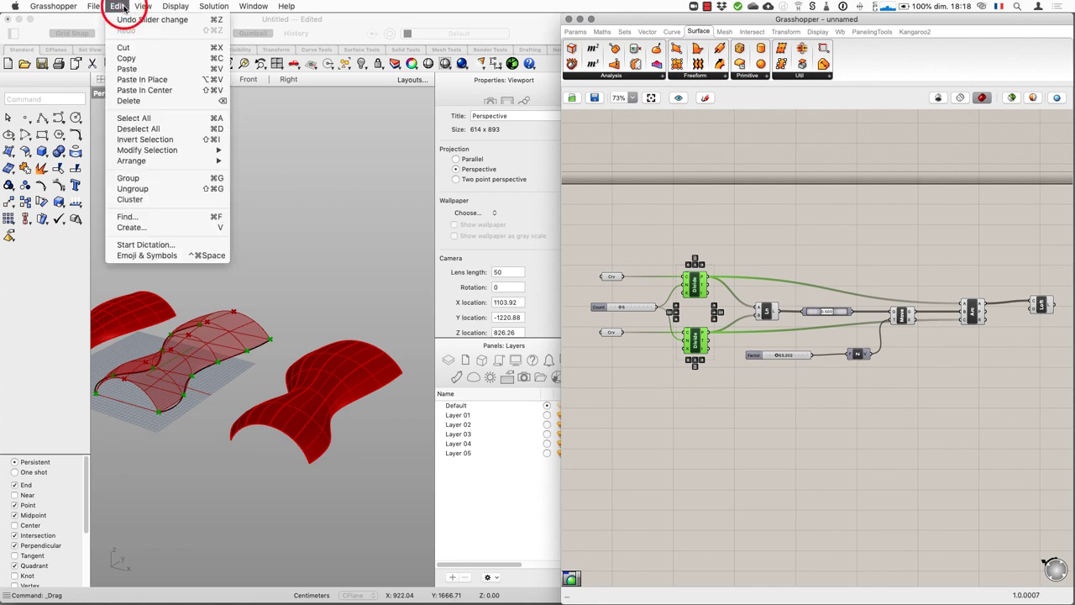
{"action": "left_click", "coordinate": [173, 178]}
{"action": "left_click", "coordinate": [812, 209]}
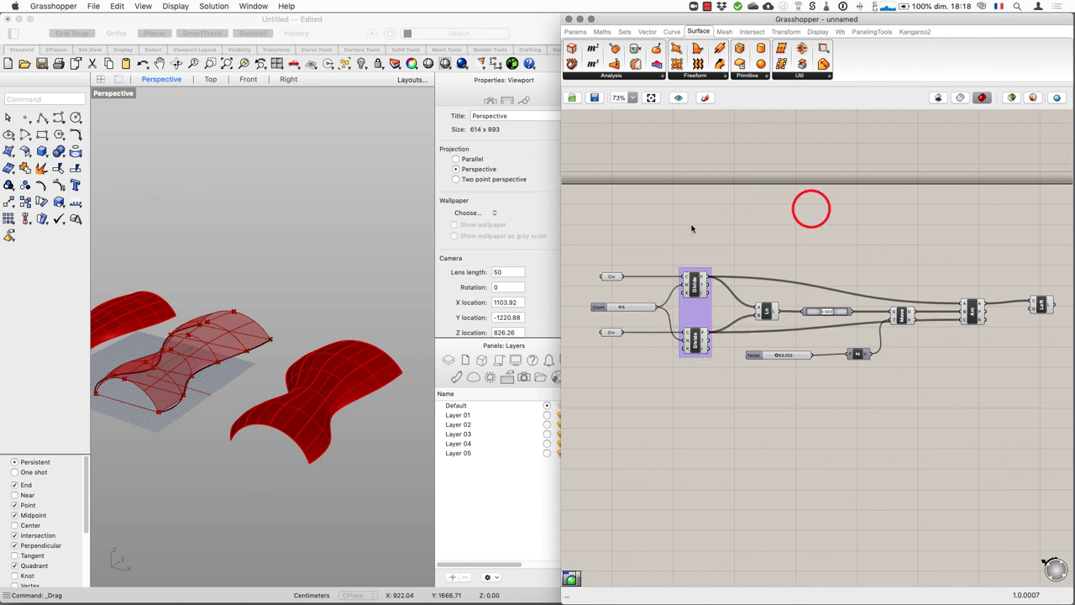
Name the group around the Divide components "Division des courbes"
{"action": "scroll", "coordinate": [720, 313], "scroll_direction": "up", "scroll_amount": 3}
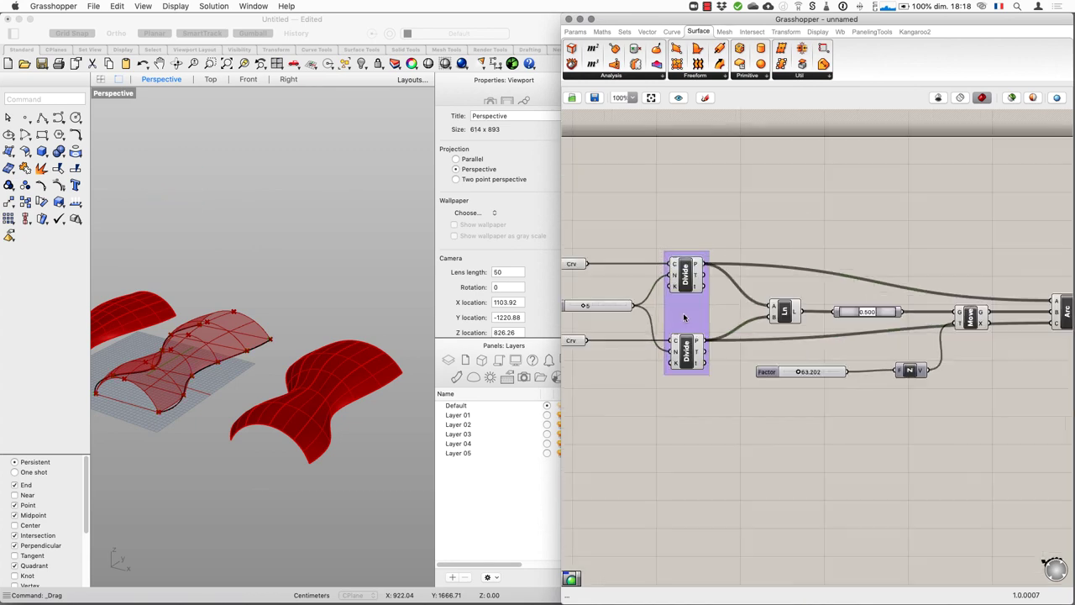
{"action": "left_click", "coordinate": [683, 311]}
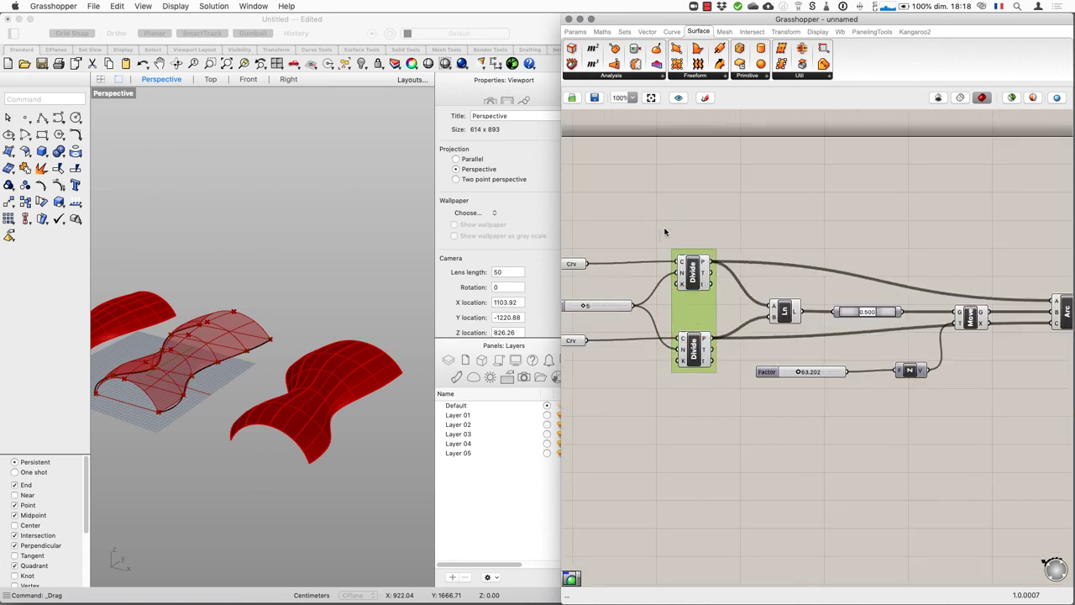
{"action": "right_click", "coordinate": [724, 299]}
{"action": "right_click", "coordinate": [839, 308]}
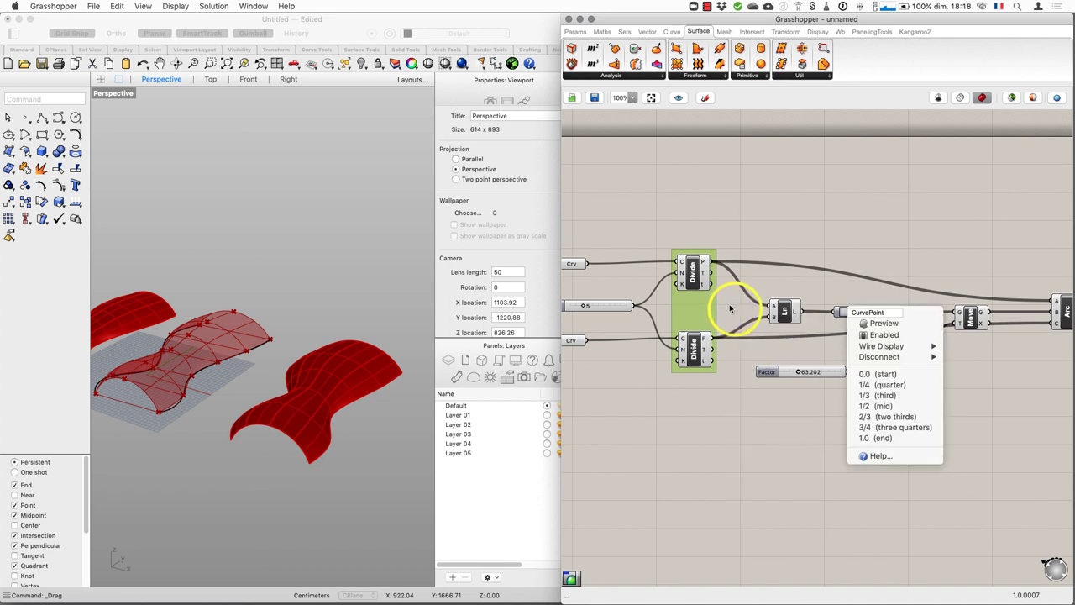
{"action": "left_click", "coordinate": [704, 309]}
{"action": "right_click", "coordinate": [693, 301]}
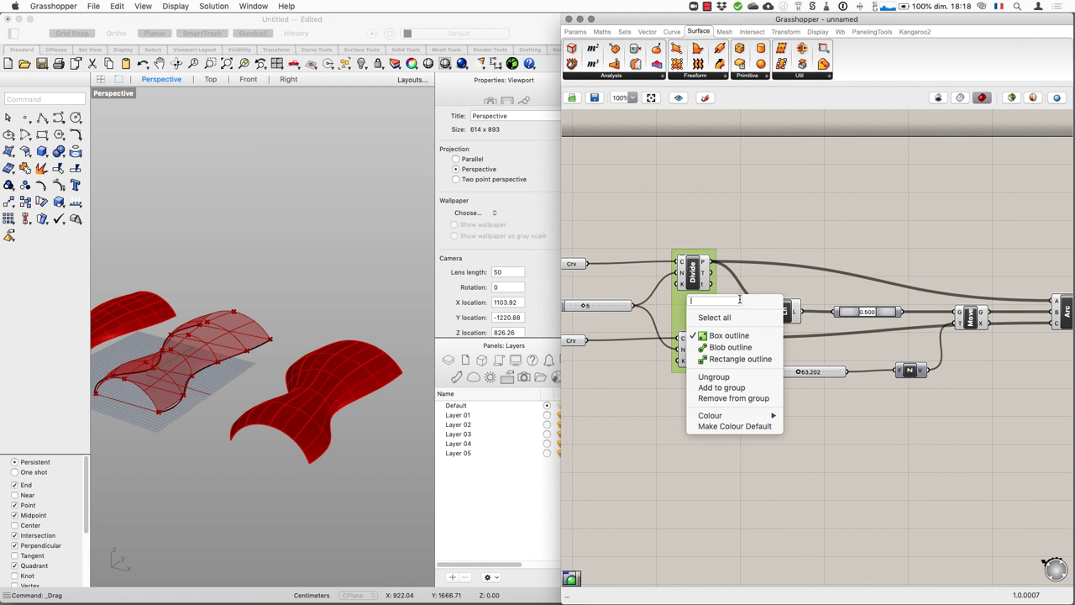
{"action": "type", "text": "Division des courbes"}
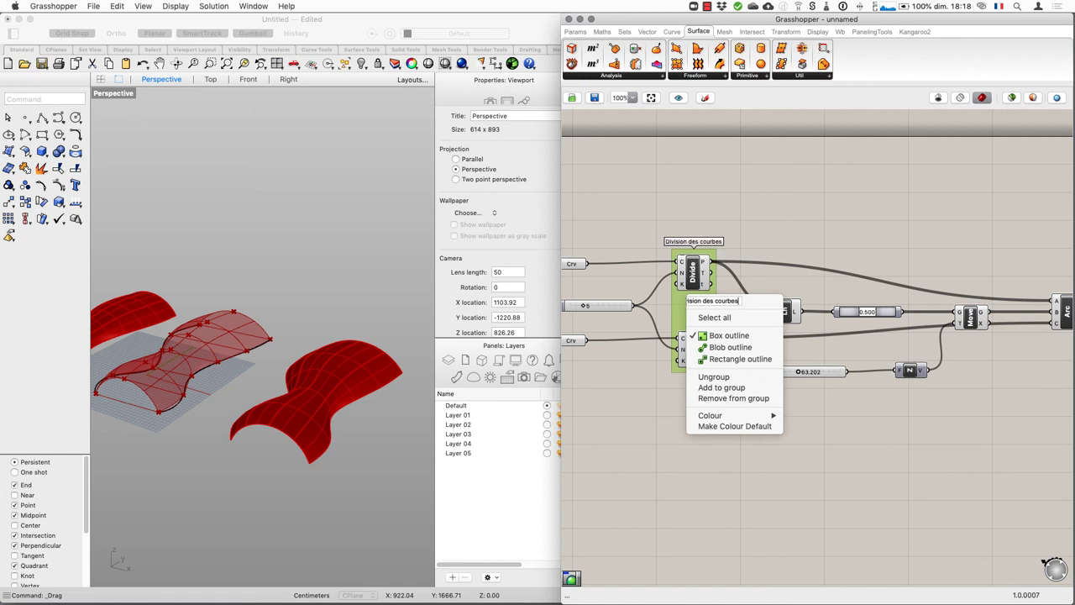
{"action": "key", "text": "Return"}
{"action": "left_click", "coordinate": [873, 181]}
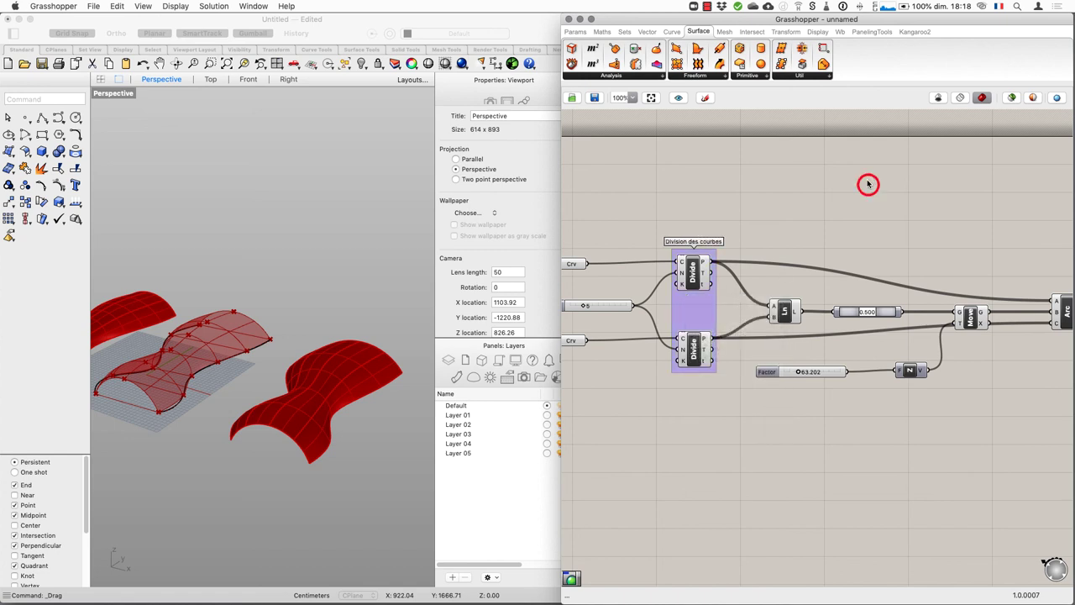
Group the Line component with the 0.500 Point On Curve component
{"action": "mouse_move", "coordinate": [767, 344]}
{"action": "right_mouse_down"}
{"action": "mouse_move", "coordinate": [670, 361]}
{"action": "mouse_move", "coordinate": [768, 353]}
{"action": "right_mouse_up"}
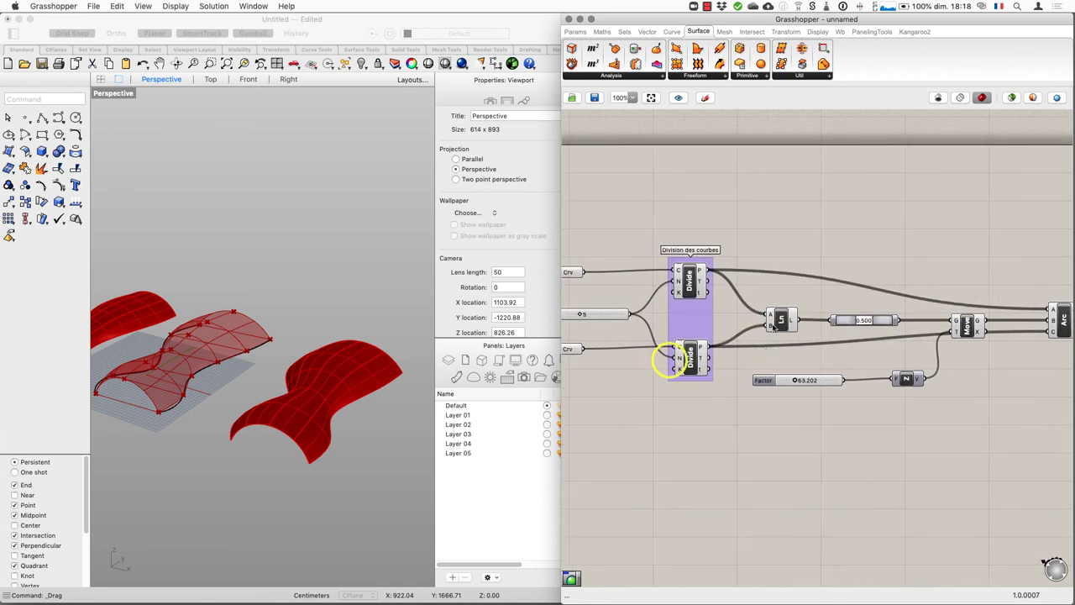
{"action": "left_click", "coordinate": [779, 318]}
{"action": "left_click", "coordinate": [903, 317], "text": "shift"}
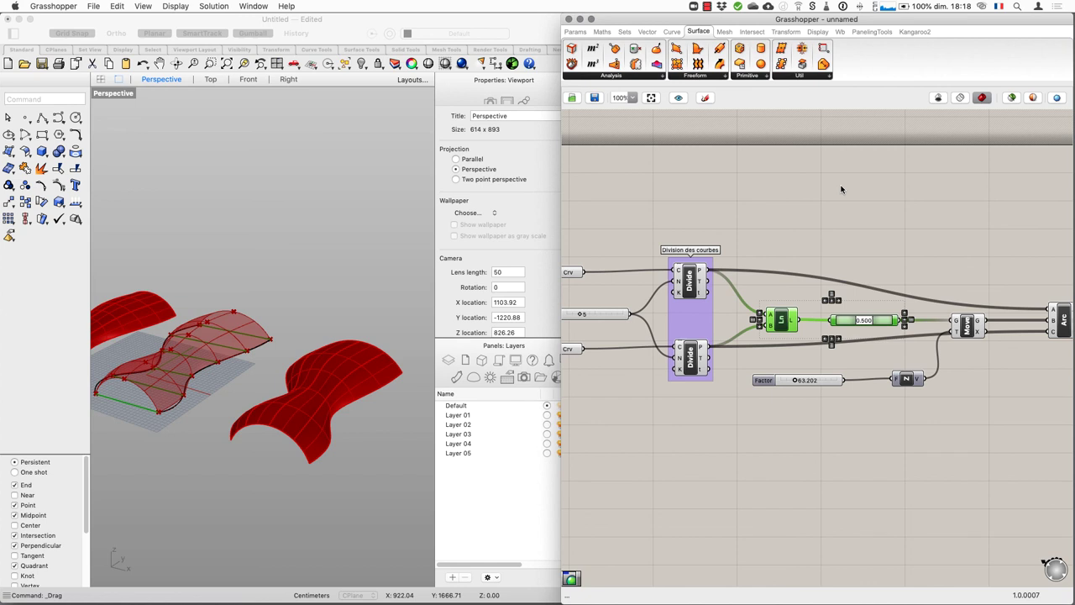
{"action": "key", "text": "super+g"}
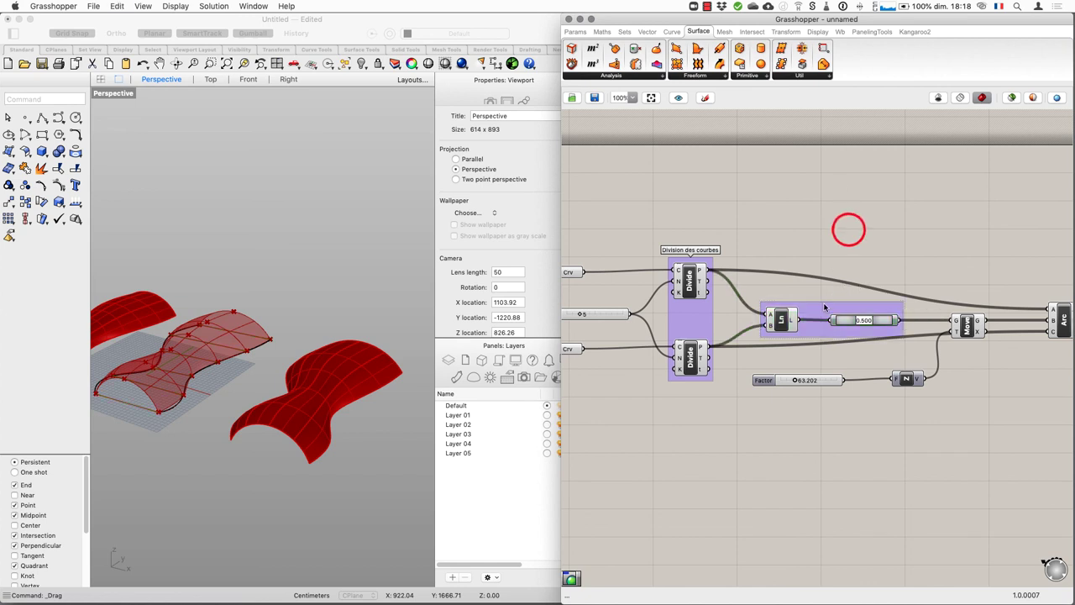
Name the group around the Line and Point On Curve components "Création des lignes intermédiaires"
{"action": "right_click", "coordinate": [823, 309]}
{"action": "left_click", "coordinate": [847, 314]}
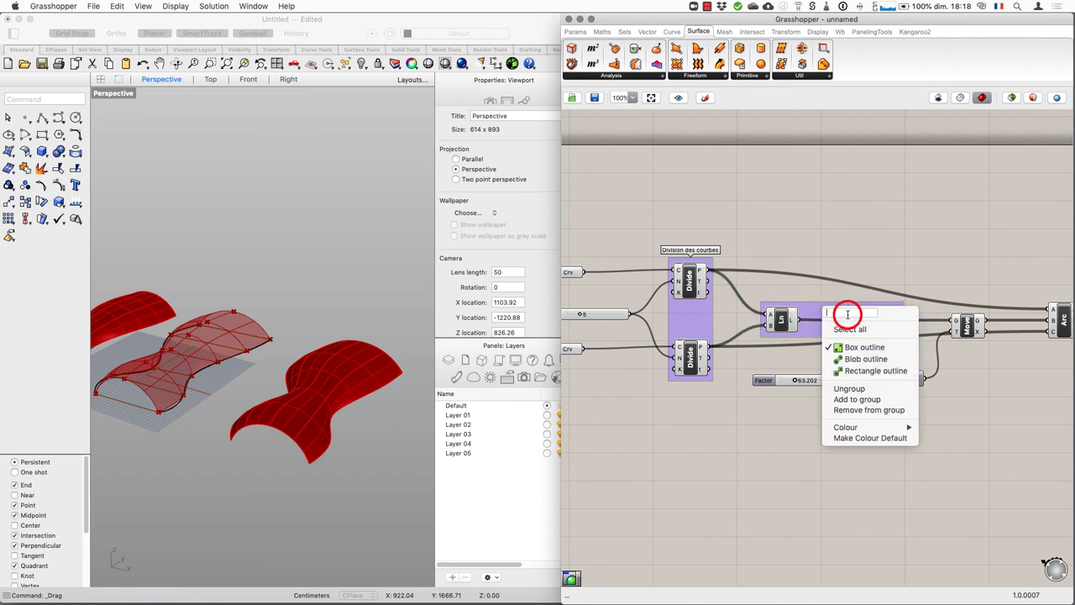
{"action": "type", "text": "Création"}
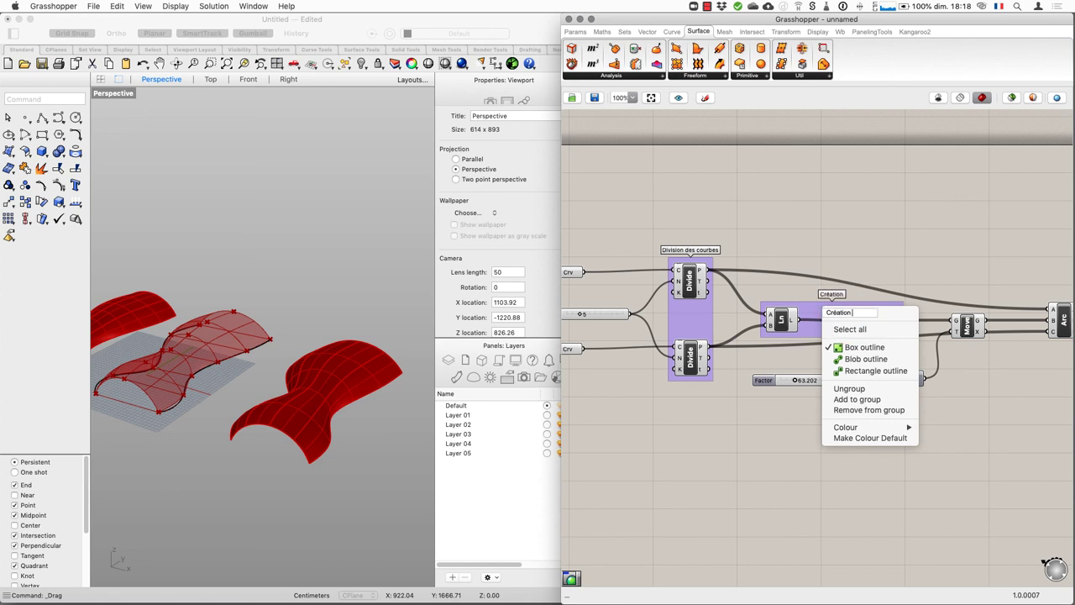
{"action": "type", "text": " des lignes"}
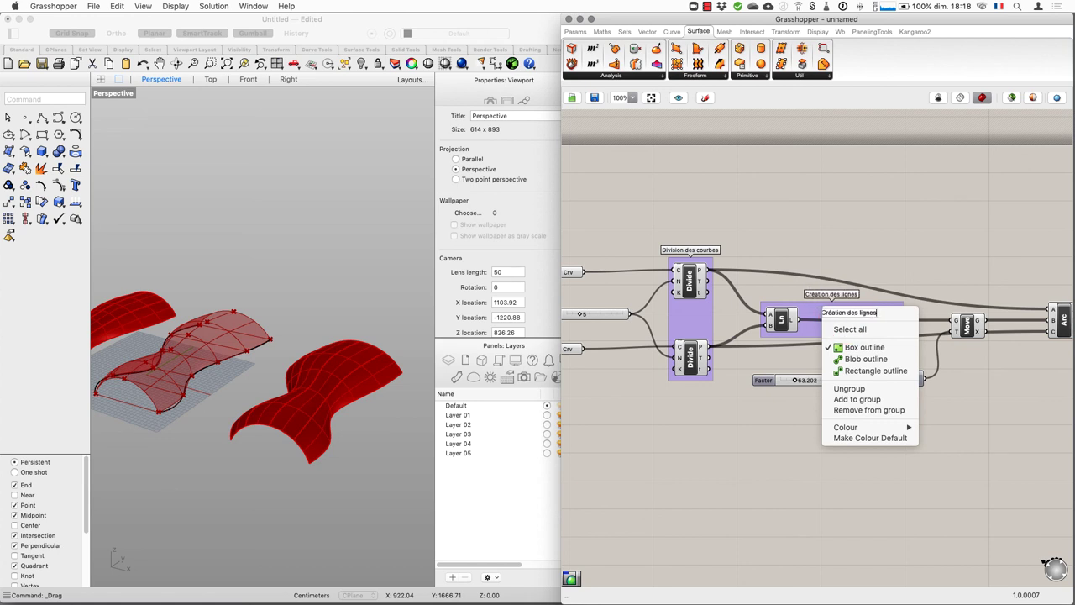
{"action": "type", "text": " intermé"}
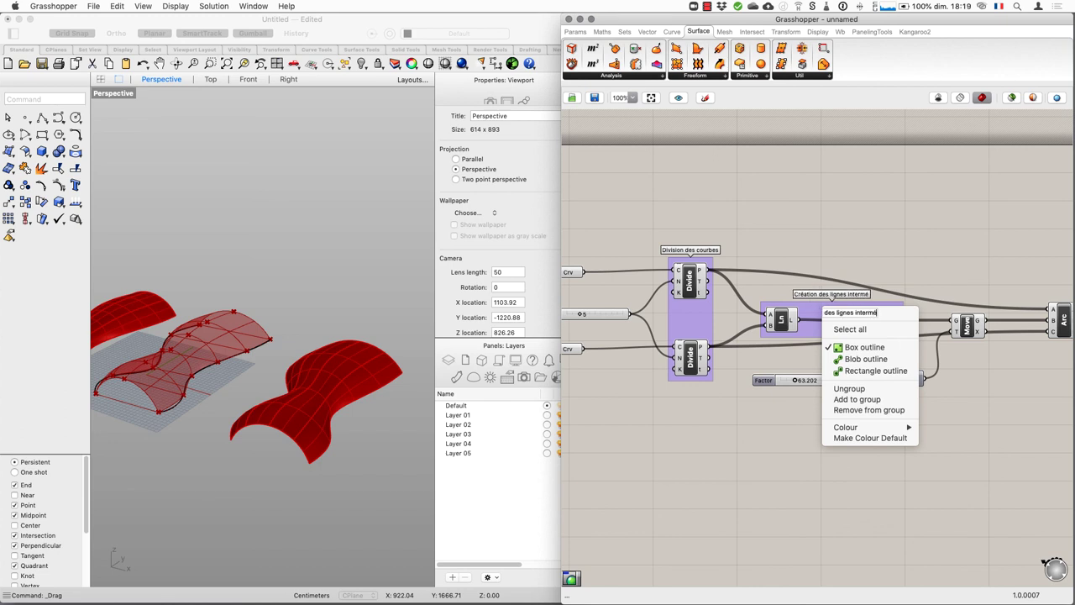
{"action": "type", "text": "diaires"}
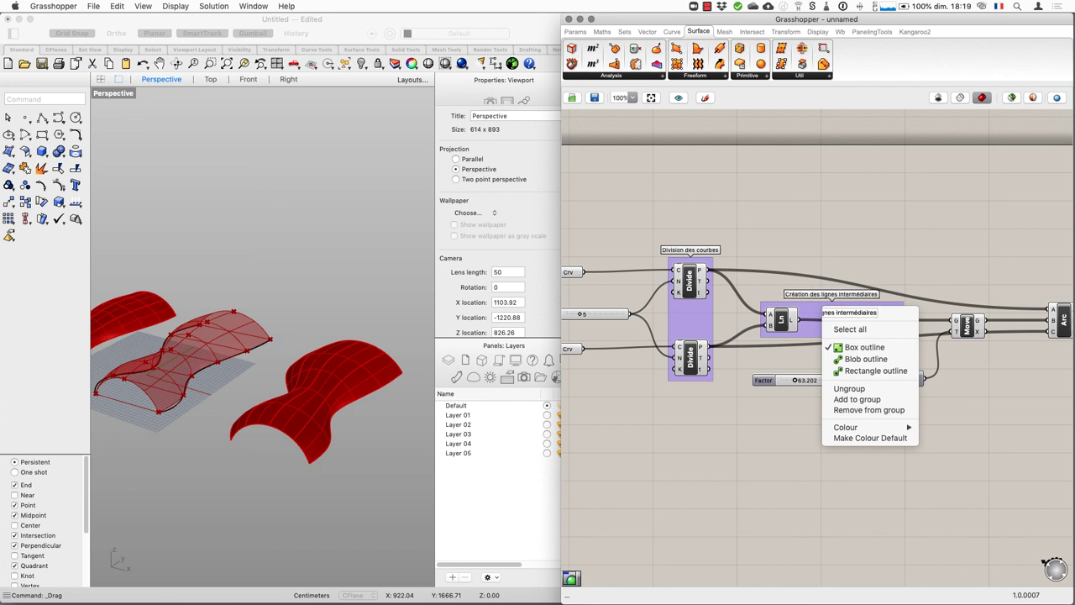
{"action": "left_click", "coordinate": [859, 240]}
{"action": "scroll", "coordinate": [892, 348], "scroll_direction": "down", "scroll_amount": 4}
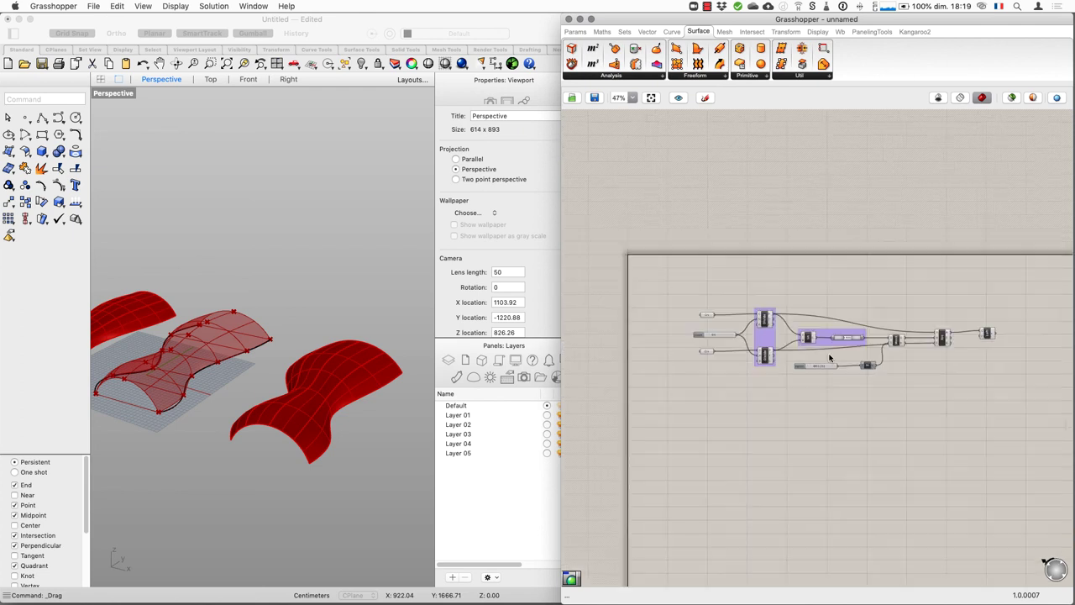